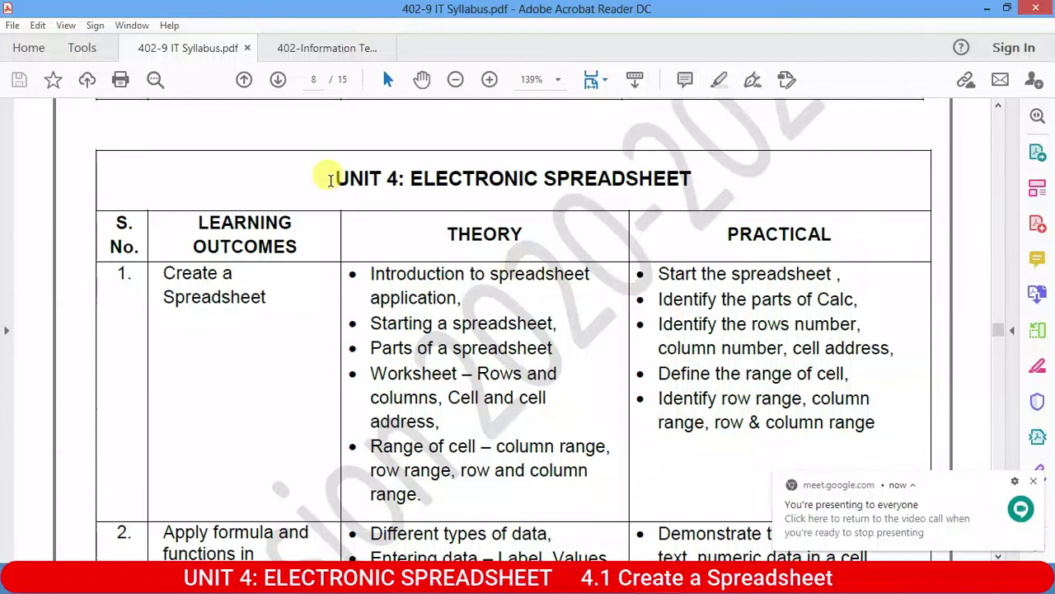
# - Highlight the Unit 4 Electronic Spreadsheet heading, the Create a Spreadsheet outcome and its first topics
pyautogui.moveTo(332, 174); pyautogui.dragTo(672, 173)
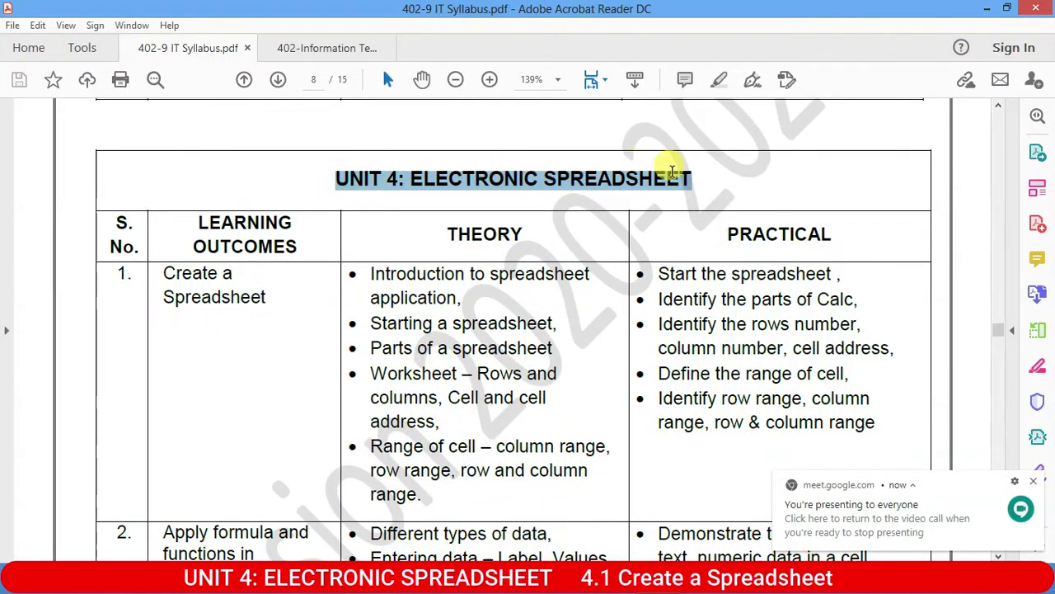
pyautogui.click(483, 235)
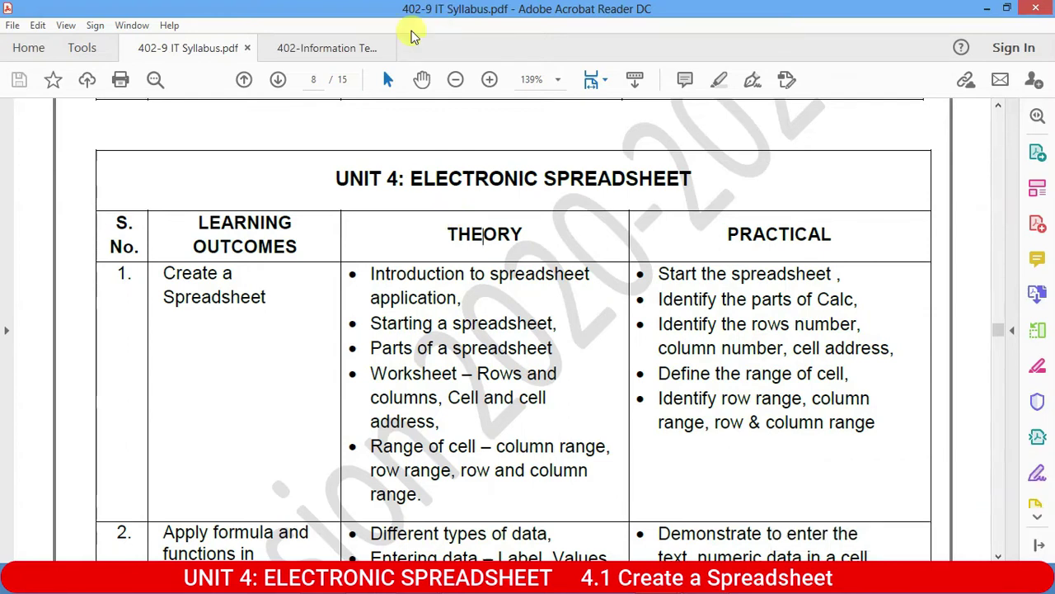
pyautogui.moveTo(165, 272); pyautogui.dragTo(268, 297)
pyautogui.click(435, 297)
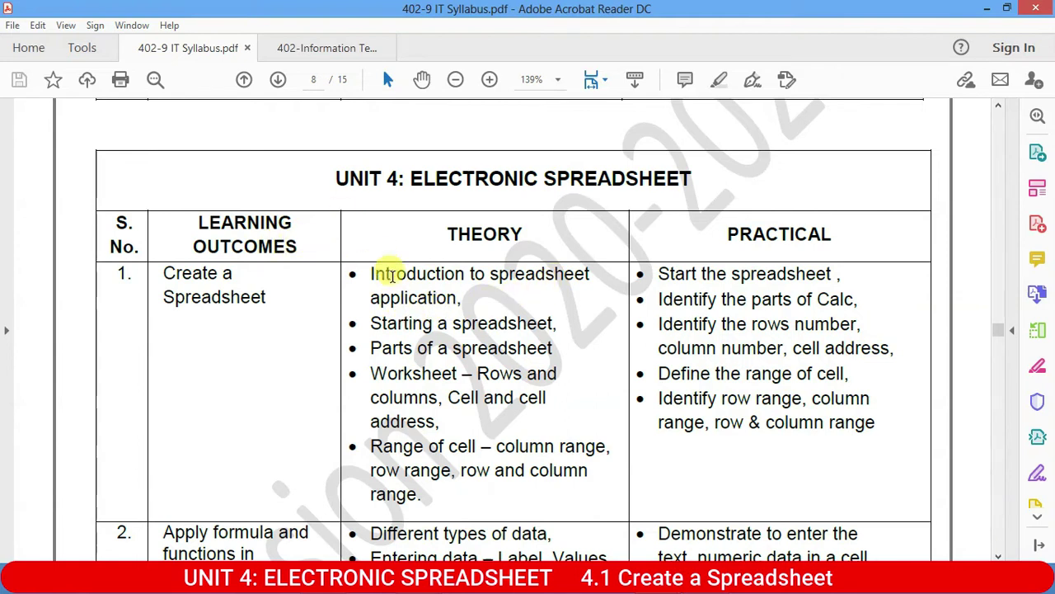
pyautogui.moveTo(370, 273)
pyautogui.mouseDown()
pyautogui.moveTo(456, 278)
pyautogui.moveTo(467, 301)
pyautogui.mouseUp()
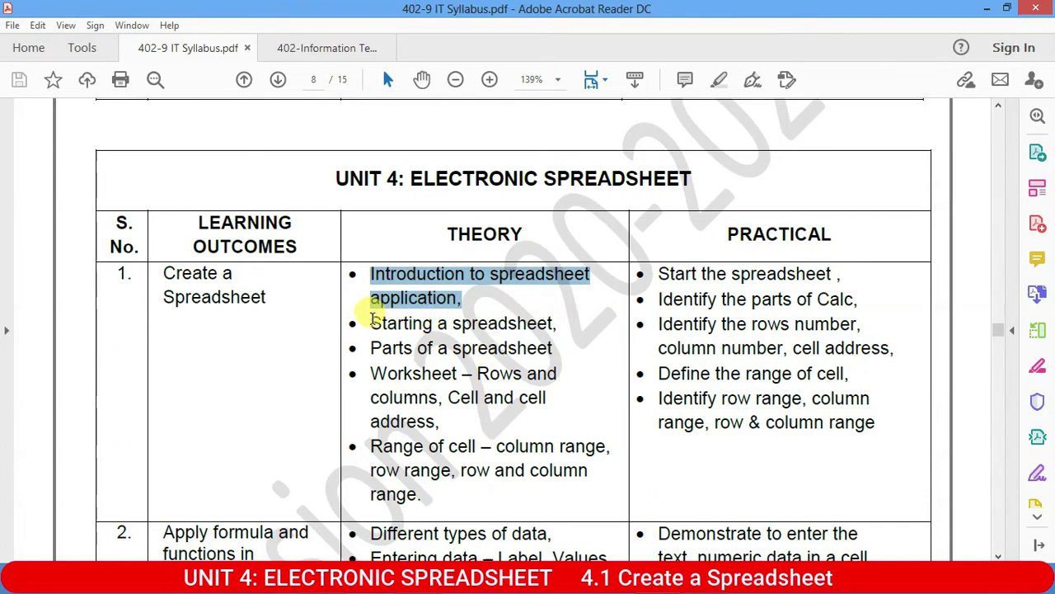
pyautogui.moveTo(370, 323); pyautogui.dragTo(505, 324)
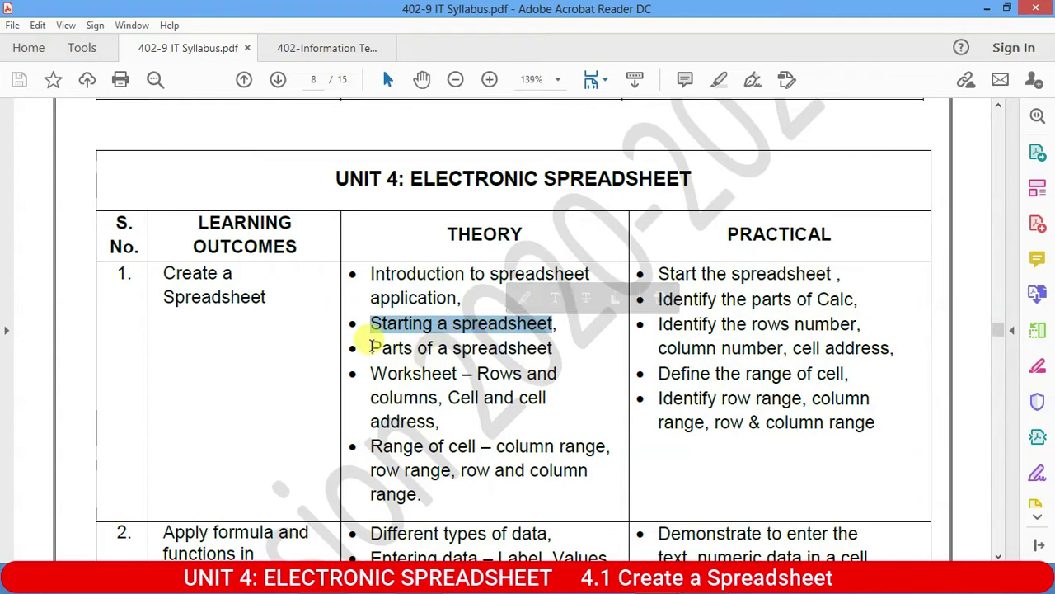
pyautogui.moveTo(371, 347); pyautogui.dragTo(496, 345)
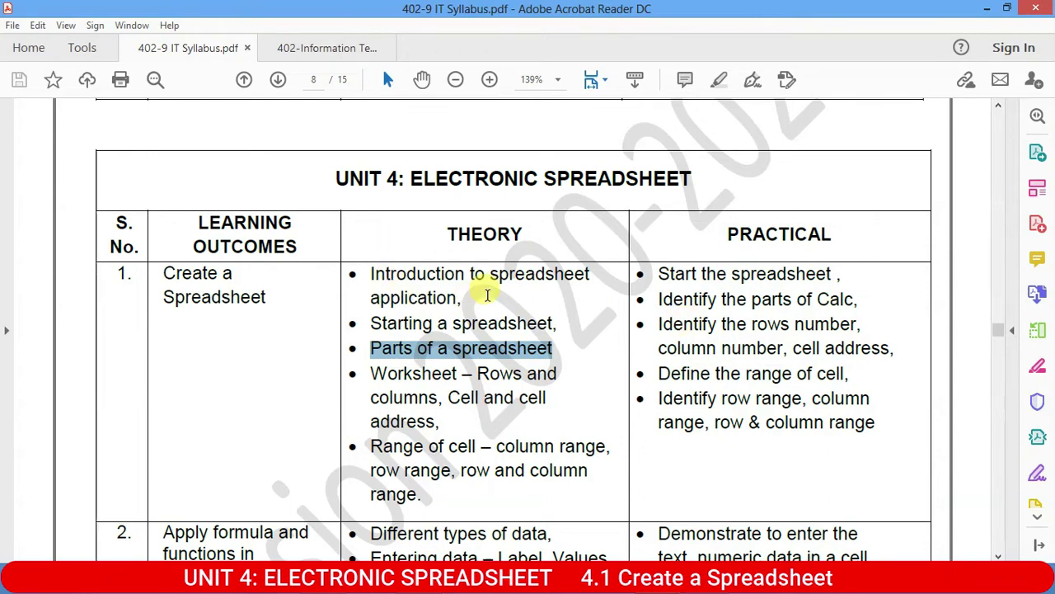
# - Highlight the full Theory topic list, the Practical activities and ELECTRONIC SPREADSHEET in the title
pyautogui.moveTo(356, 274); pyautogui.dragTo(524, 498)
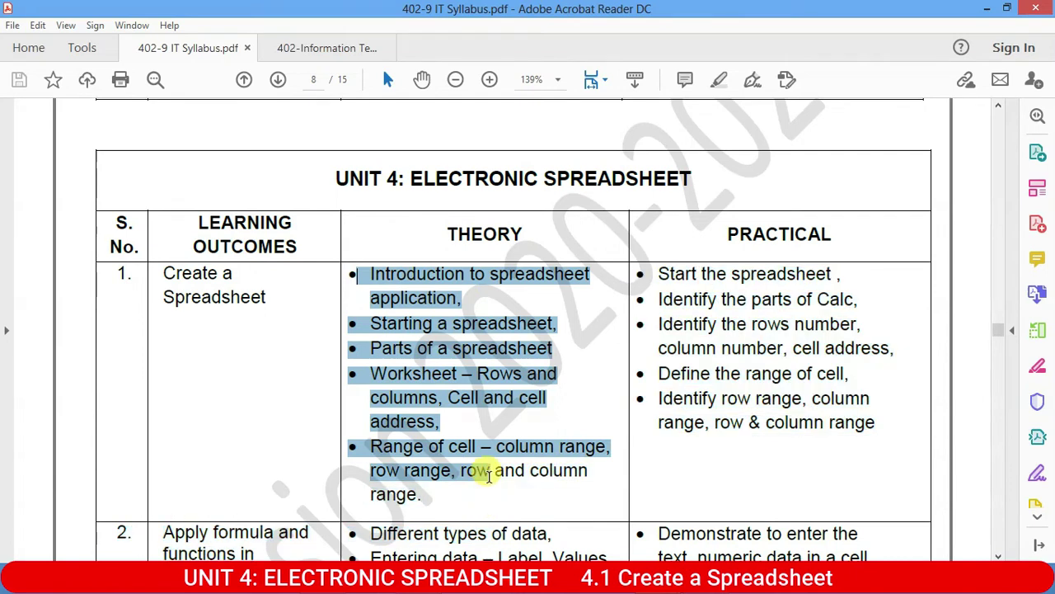
pyautogui.moveTo(525, 498); pyautogui.dragTo(441, 498)
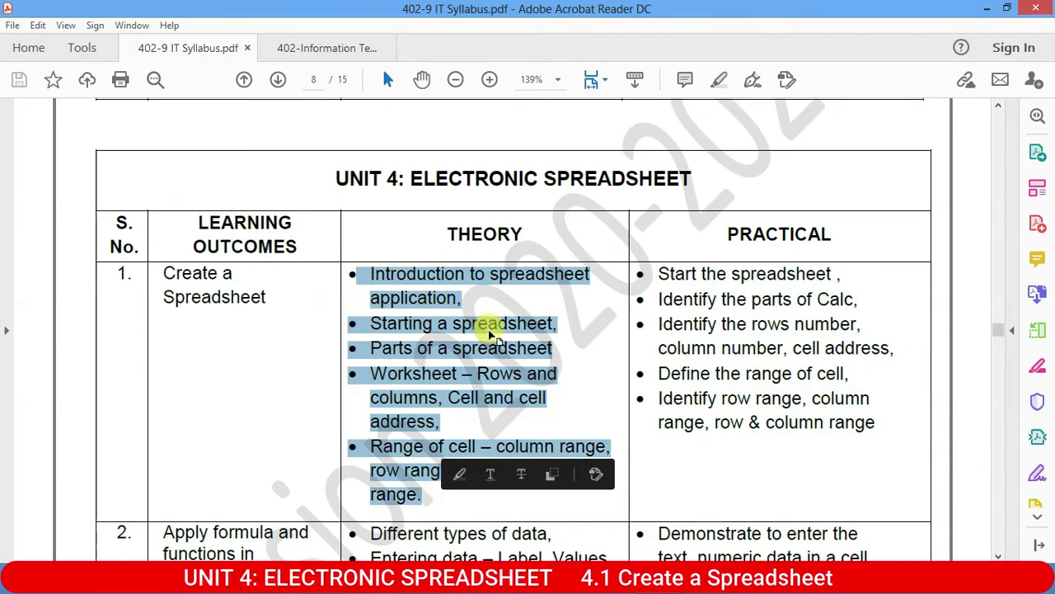
pyautogui.click(513, 280)
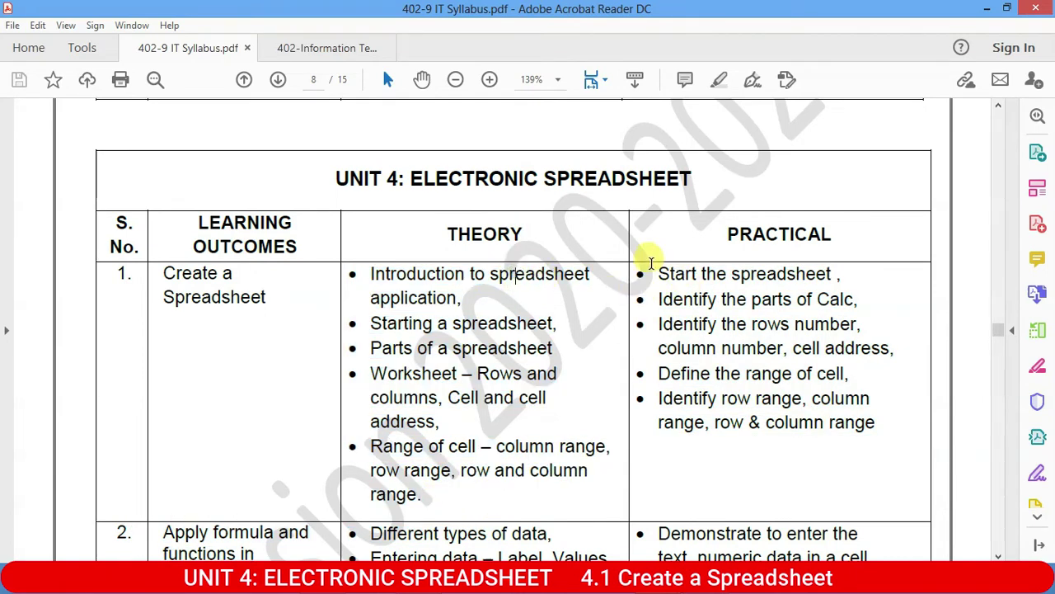
pyautogui.moveTo(658, 274)
pyautogui.mouseDown()
pyautogui.moveTo(824, 322)
pyautogui.moveTo(879, 423)
pyautogui.mouseUp()
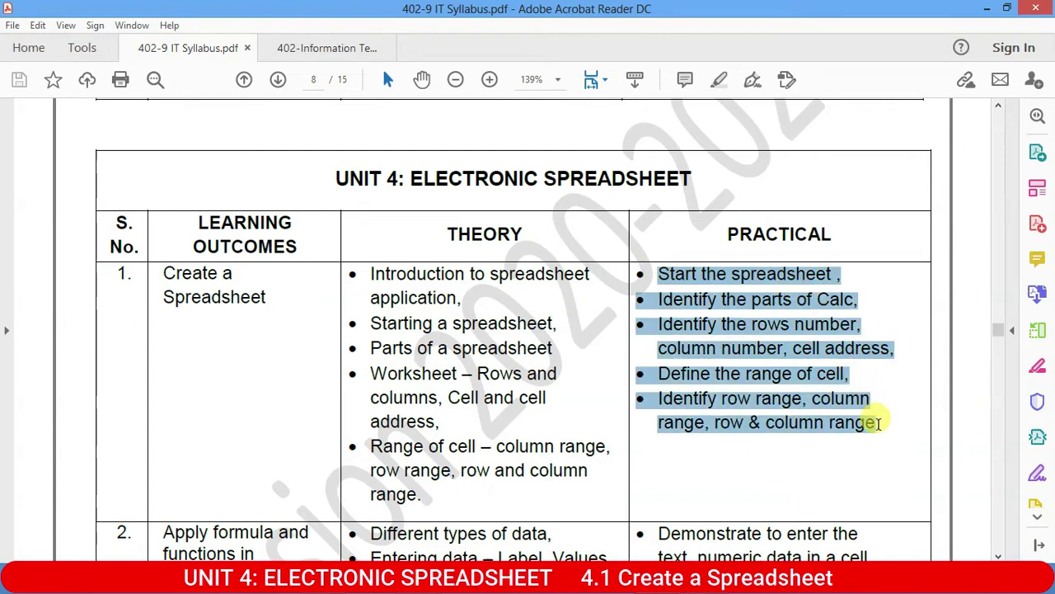
pyautogui.click(895, 295)
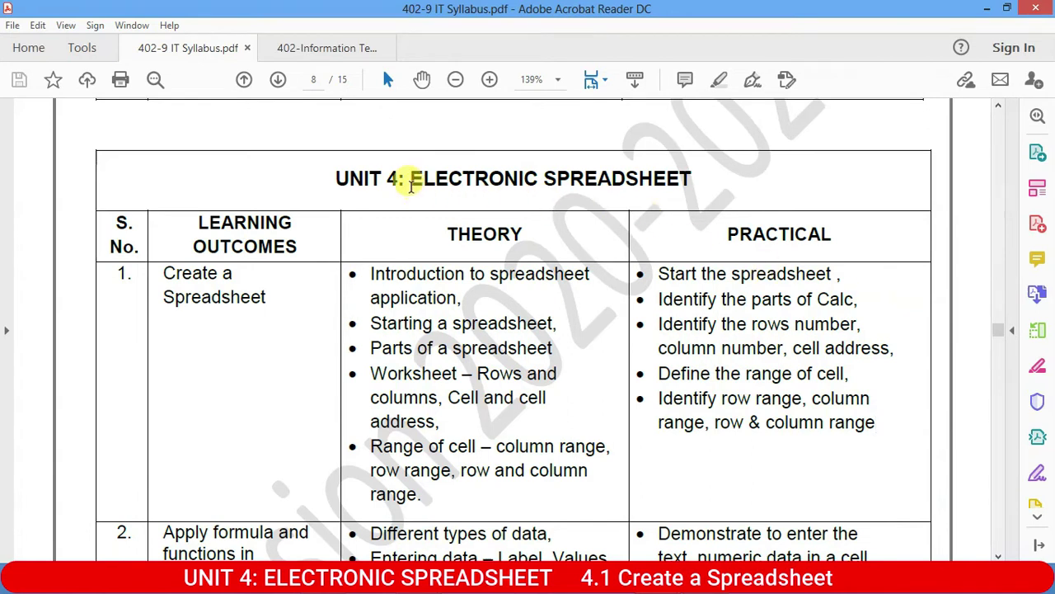
pyautogui.moveTo(408, 178); pyautogui.dragTo(618, 178)
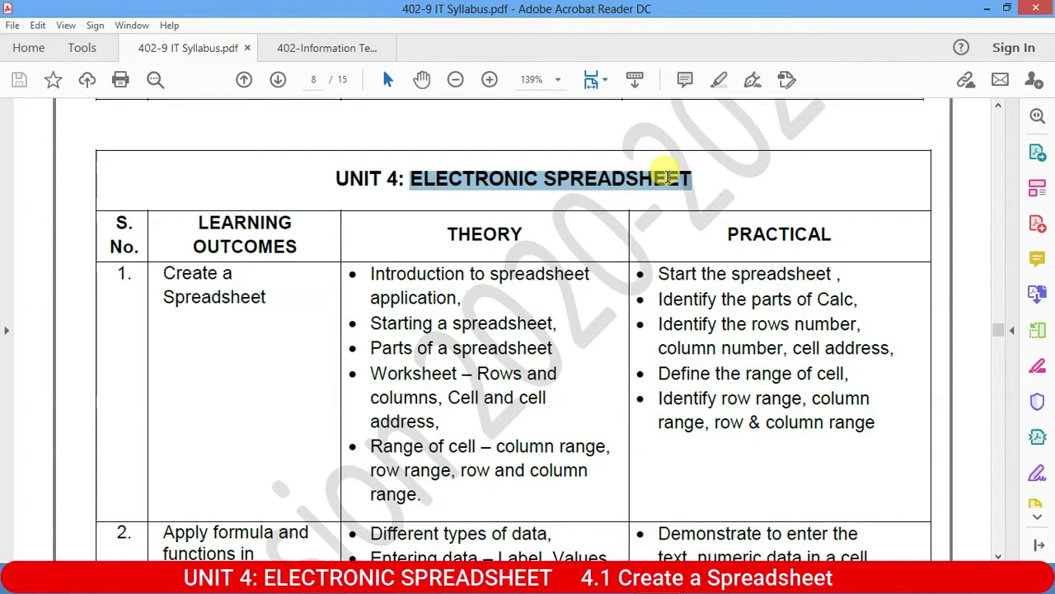
pyautogui.moveTo(619, 178); pyautogui.dragTo(691, 178)
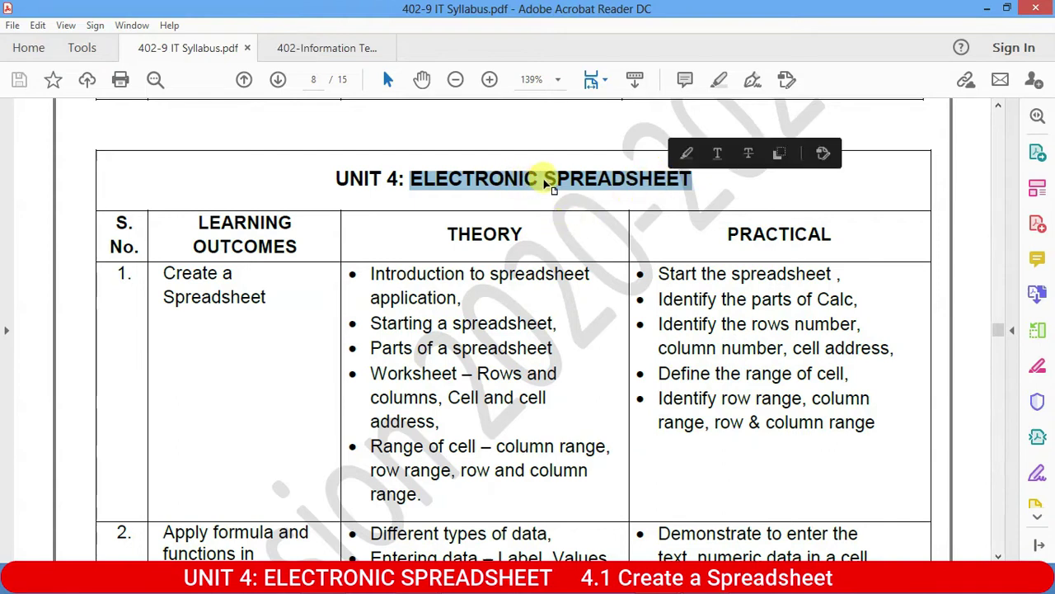
pyautogui.click(550, 188)
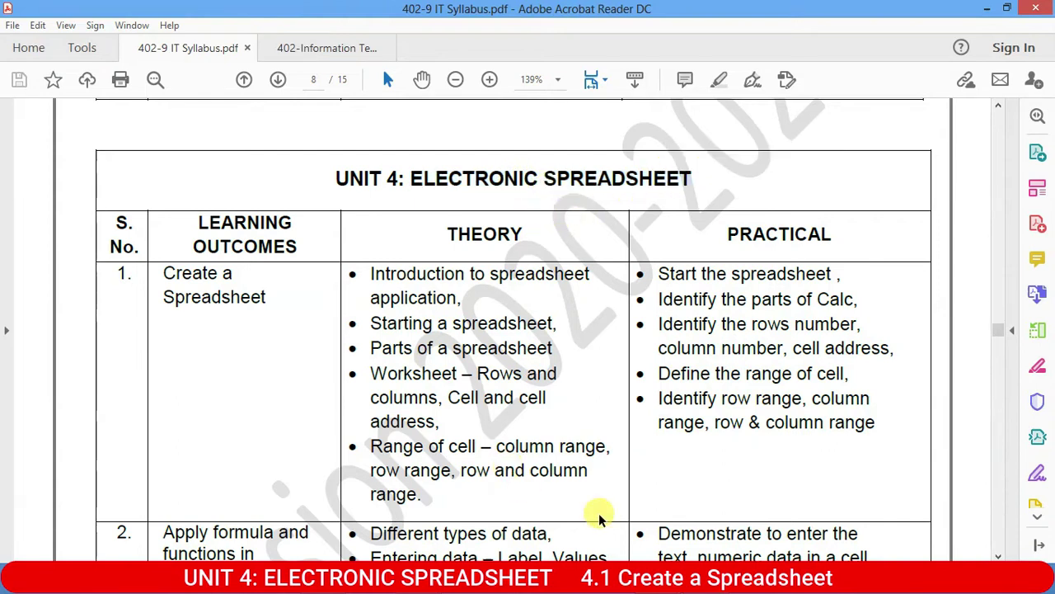
# - Switch to the 402-Information Technology Class-IX B textbook and scroll to the page 109 Introduction
pyautogui.moveTo(615, 501)
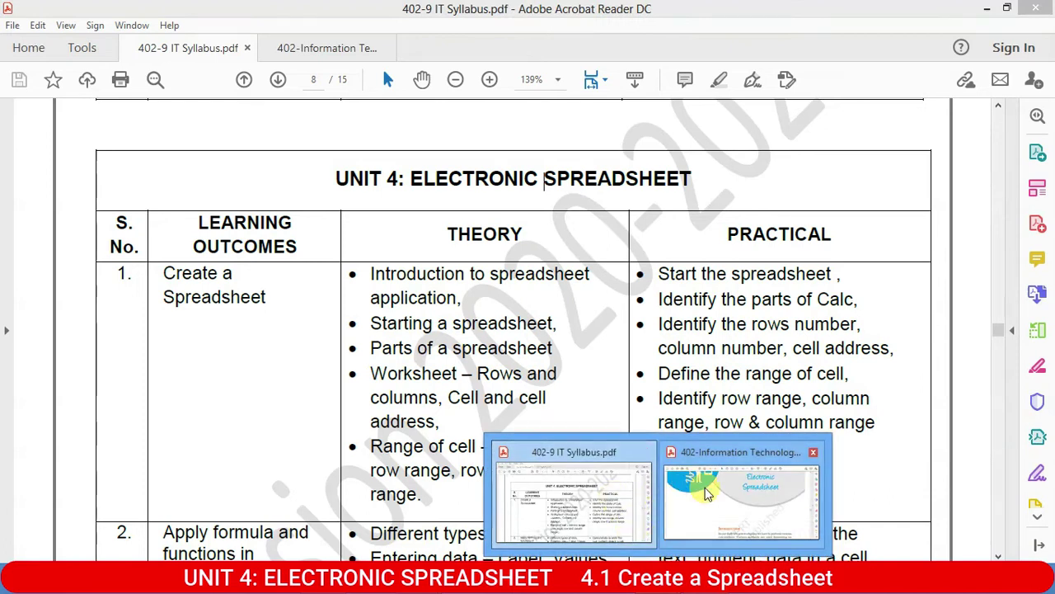
pyautogui.click(684, 491)
pyautogui.scroll(3, 415, 273)
pyautogui.scroll(1, 423, 275)
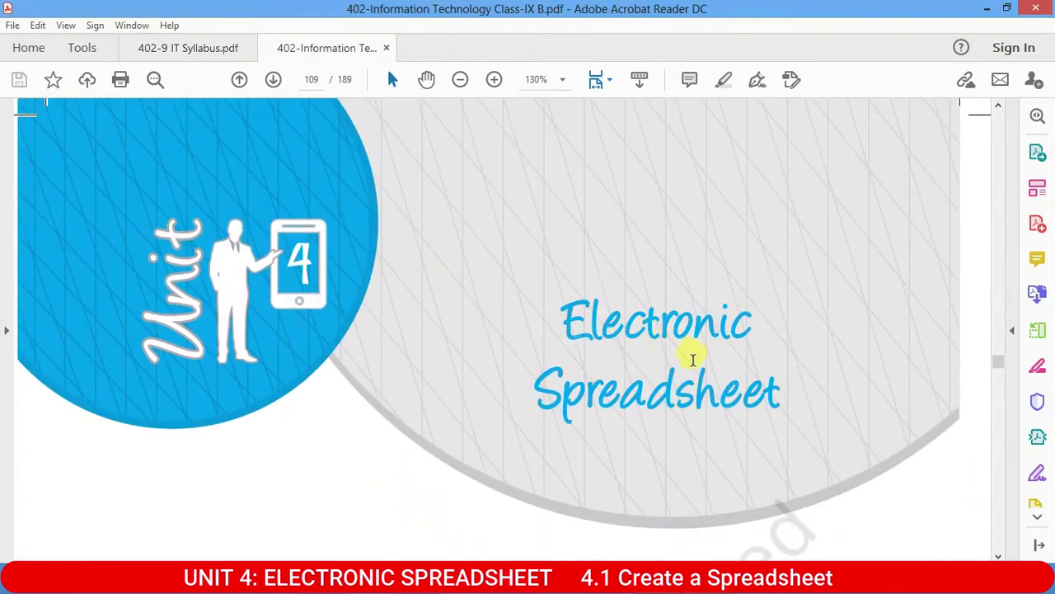
pyautogui.scroll(-4, 693, 359)
pyautogui.scroll(-4, 667, 366)
pyautogui.scroll(-2, 558, 337)
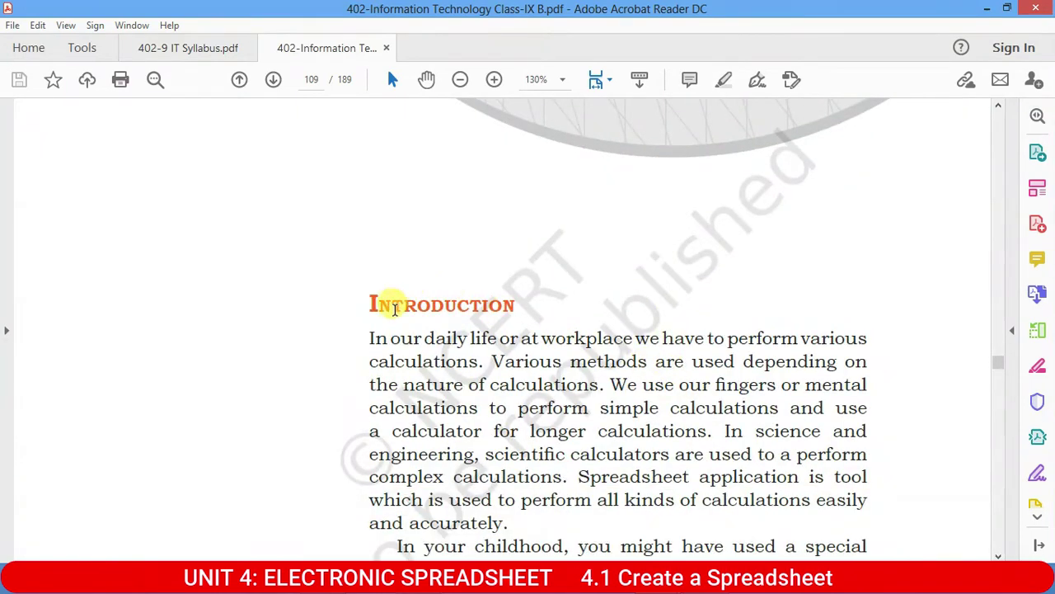
pyautogui.scroll(-1, 401, 296)
pyautogui.scroll(-1, 425, 287)
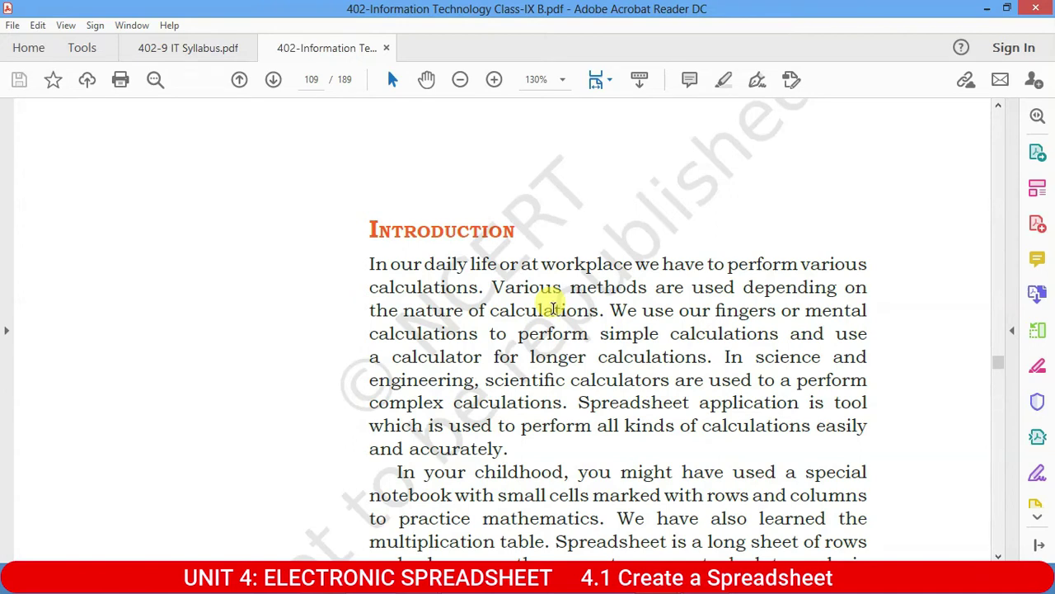
pyautogui.scroll(-3, 536, 314)
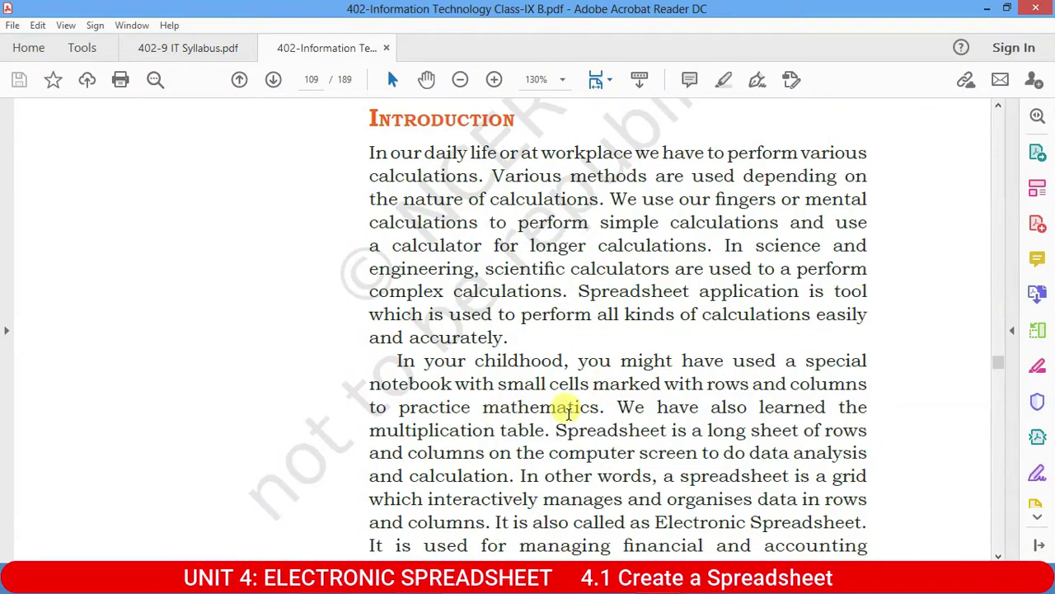
pyautogui.moveTo(567, 429); pyautogui.dragTo(662, 430)
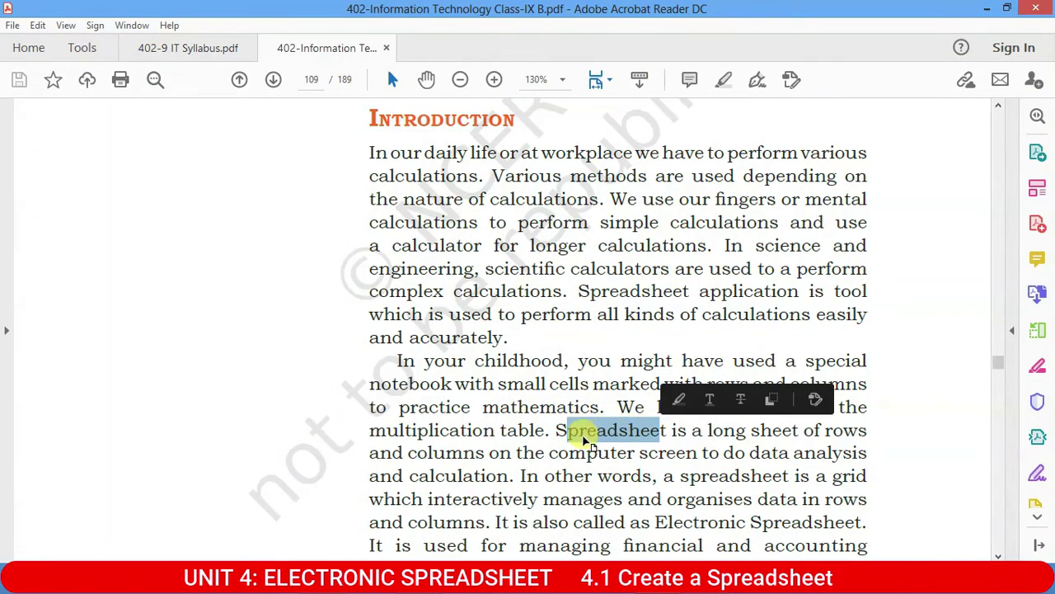
pyautogui.moveTo(555, 429); pyautogui.dragTo(678, 431)
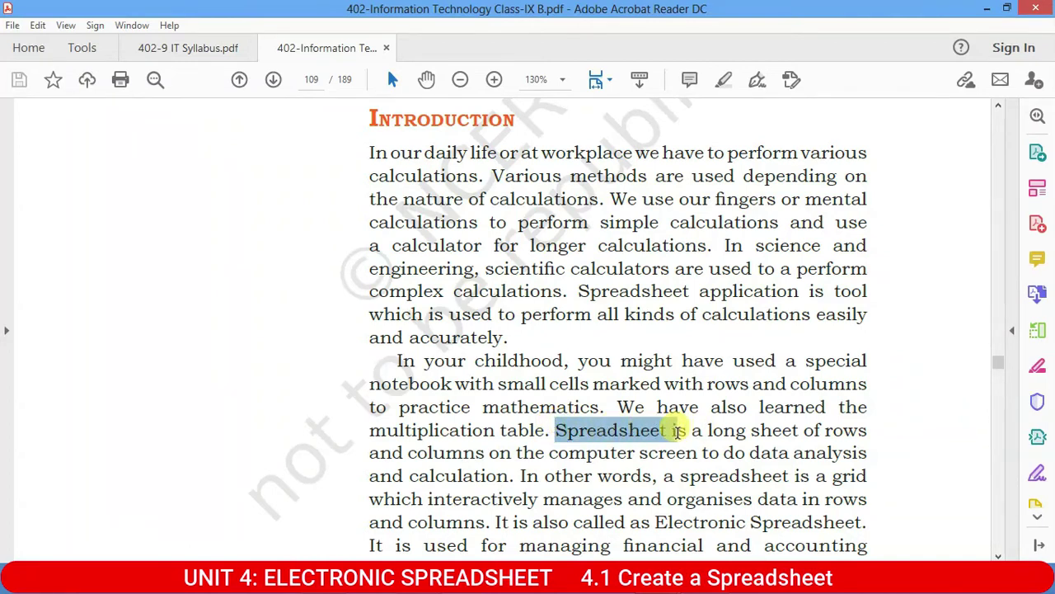
pyautogui.moveTo(678, 430); pyautogui.dragTo(559, 476)
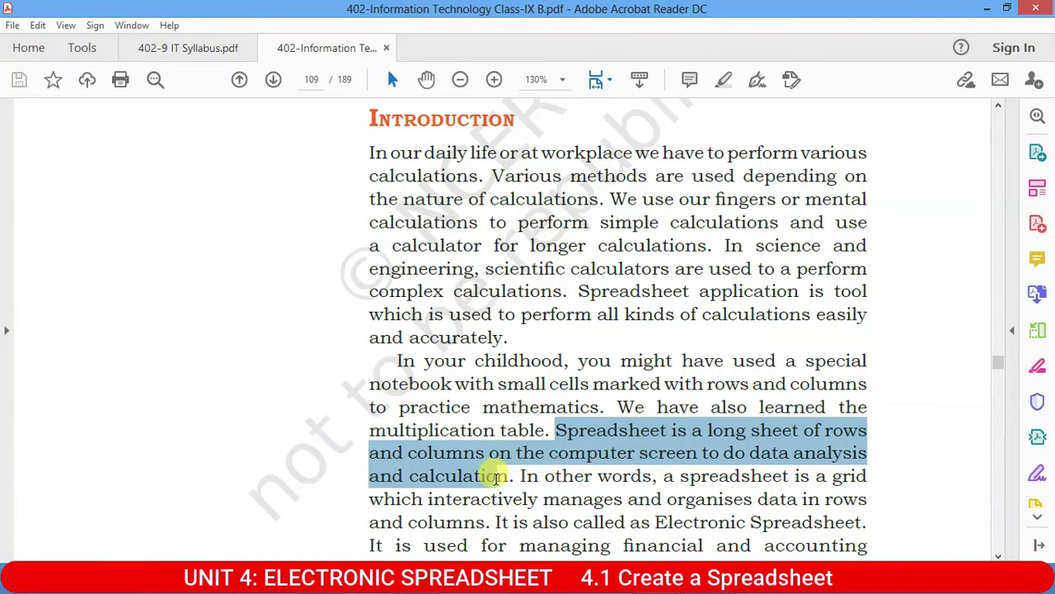
pyautogui.moveTo(559, 476); pyautogui.dragTo(513, 476)
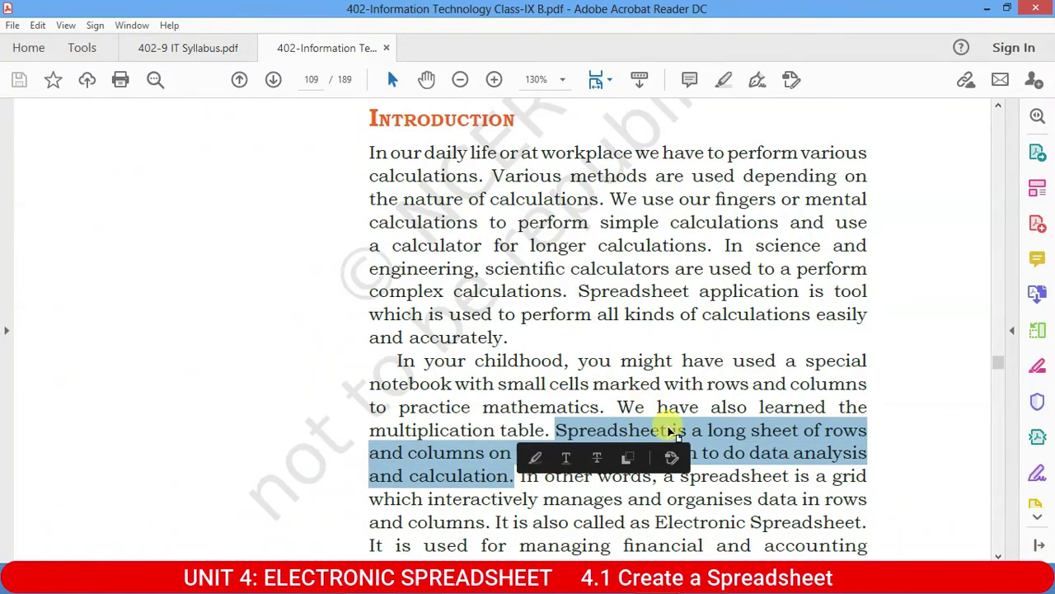
pyautogui.click(691, 416)
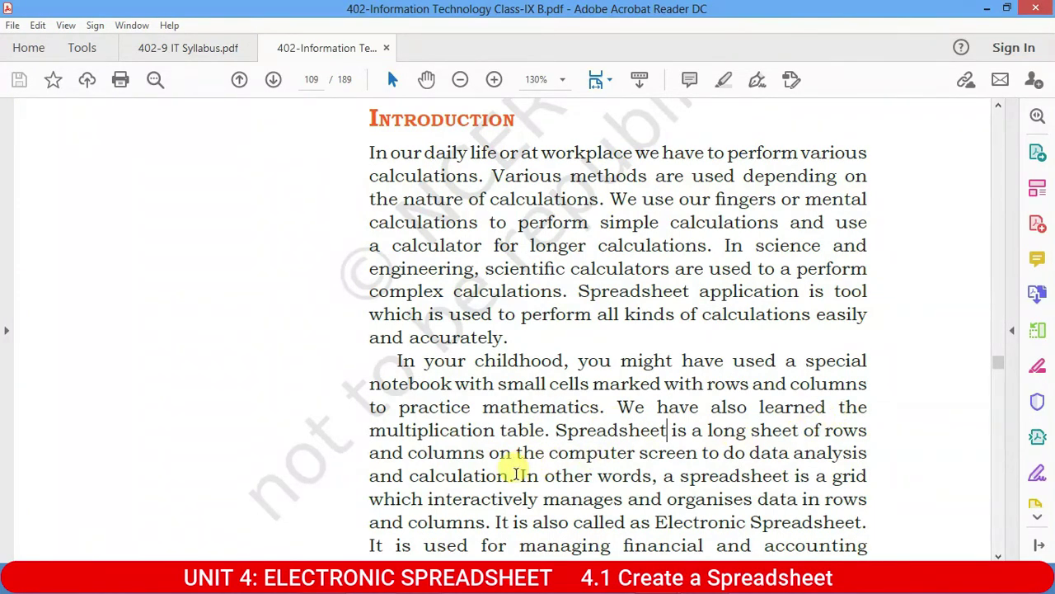
pyautogui.scroll(-1, 577, 435)
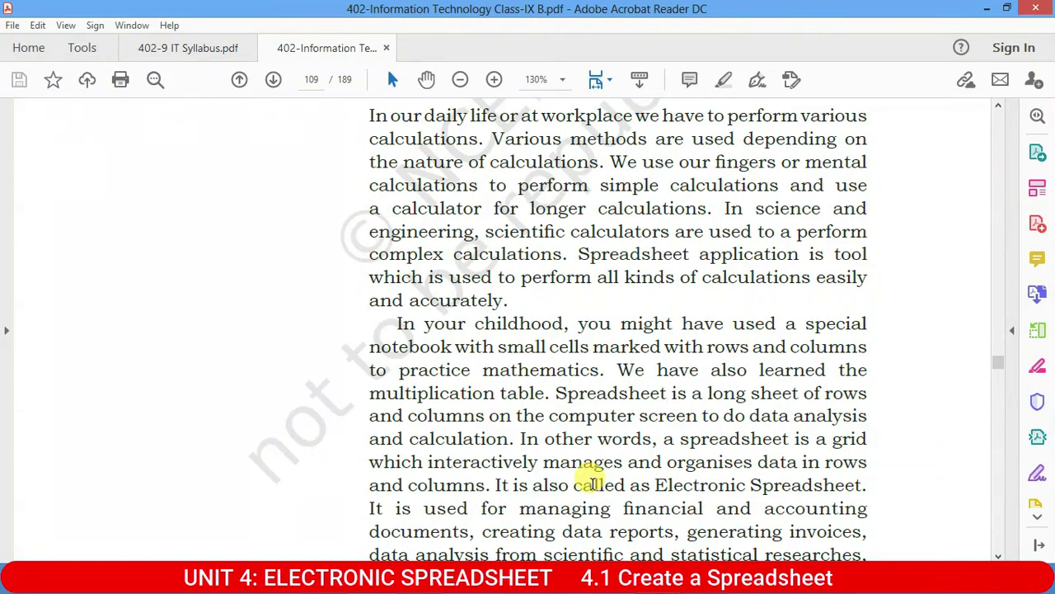
pyautogui.scroll(-1, 419, 438)
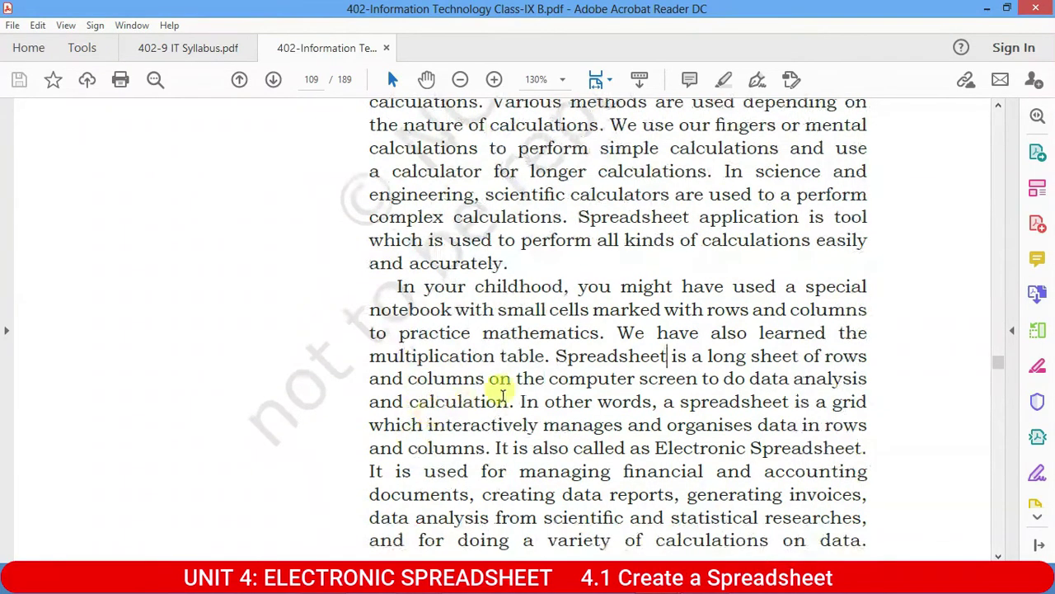
pyautogui.scroll(-2, 499, 382)
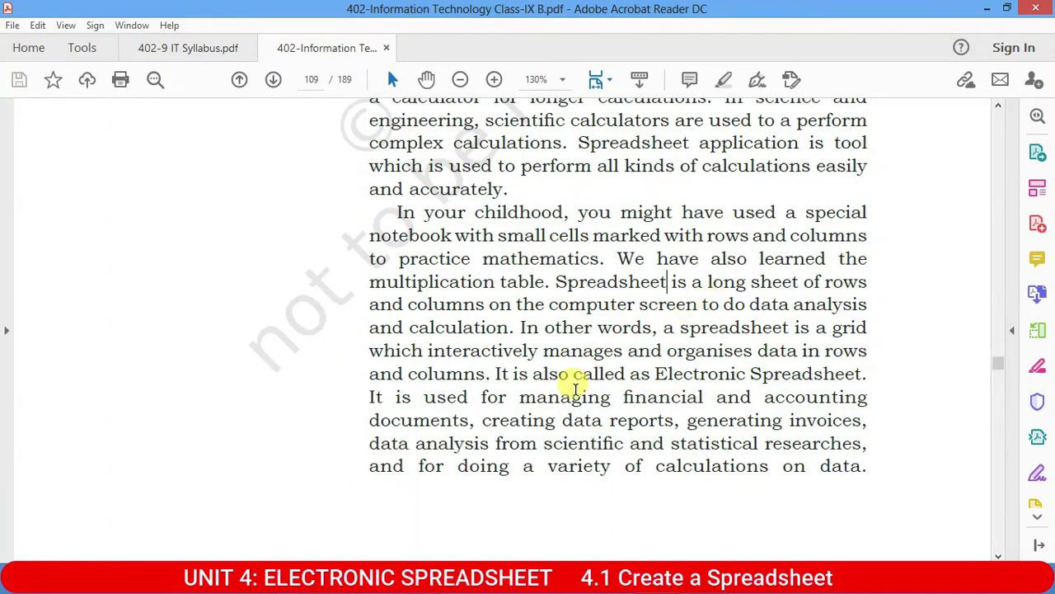
pyautogui.moveTo(497, 373); pyautogui.dragTo(816, 375)
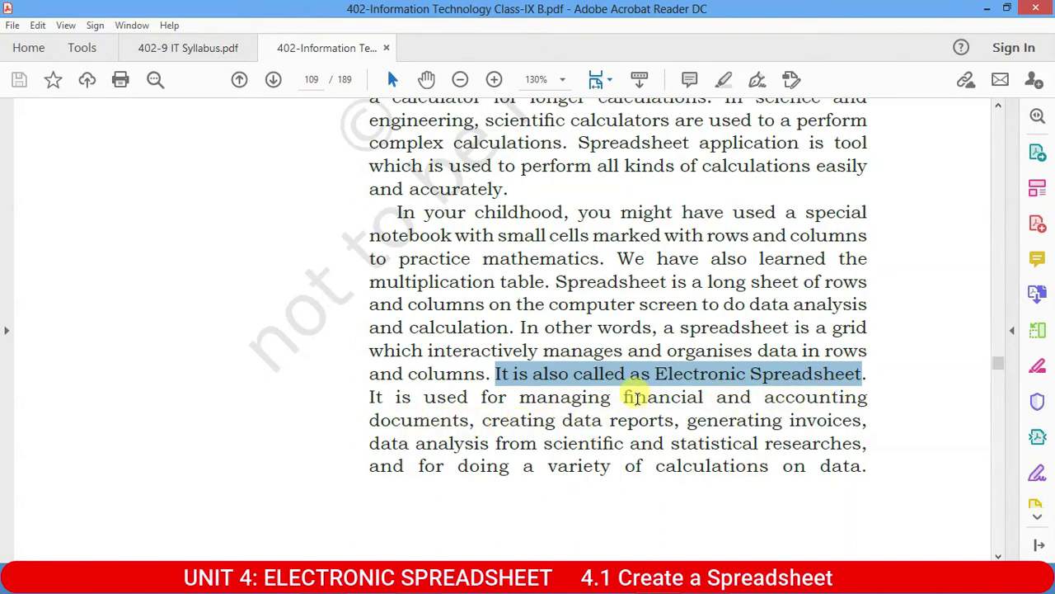
pyautogui.moveTo(625, 396); pyautogui.dragTo(708, 391)
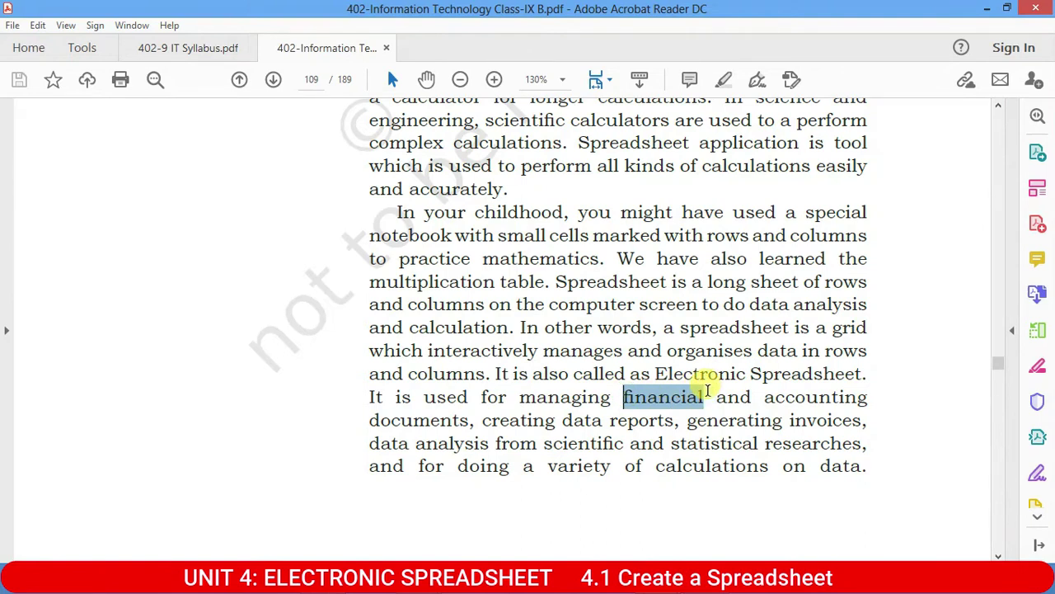
pyautogui.moveTo(686, 399); pyautogui.dragTo(680, 421)
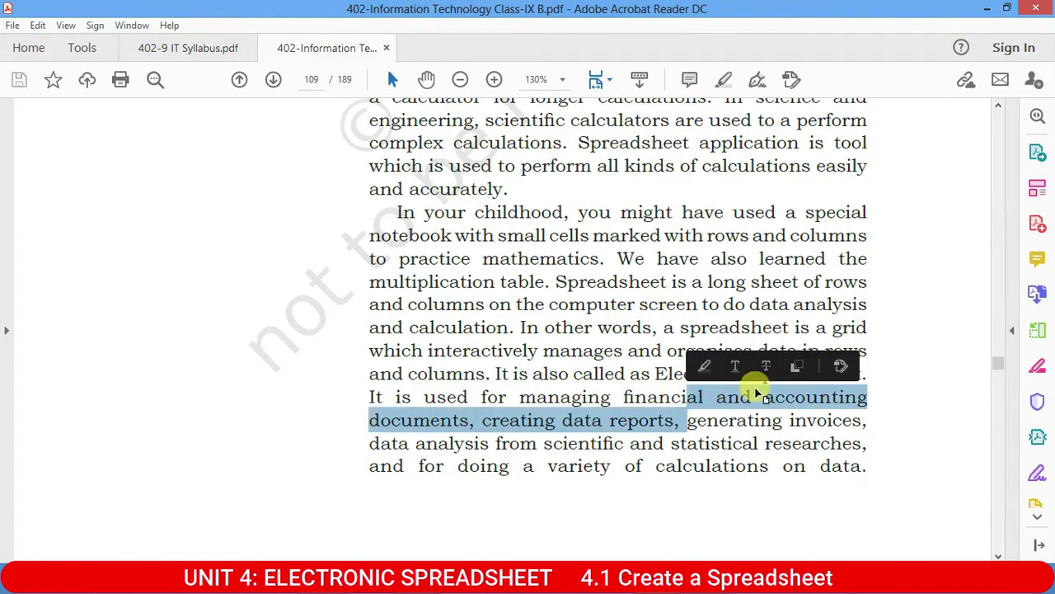
pyautogui.click(765, 396)
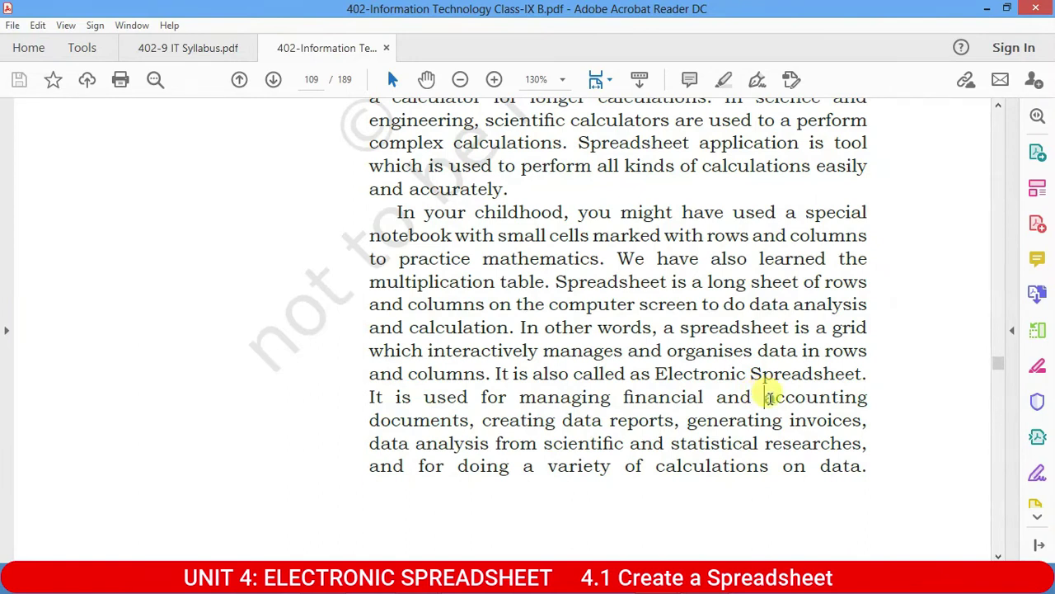
pyautogui.moveTo(771, 398); pyautogui.dragTo(766, 398)
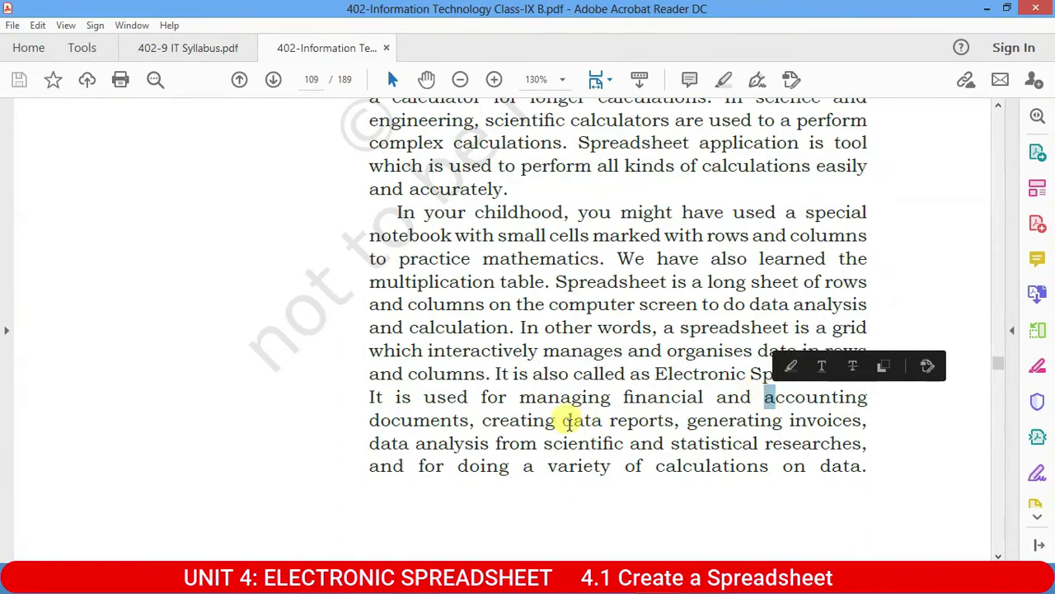
pyautogui.click(495, 417)
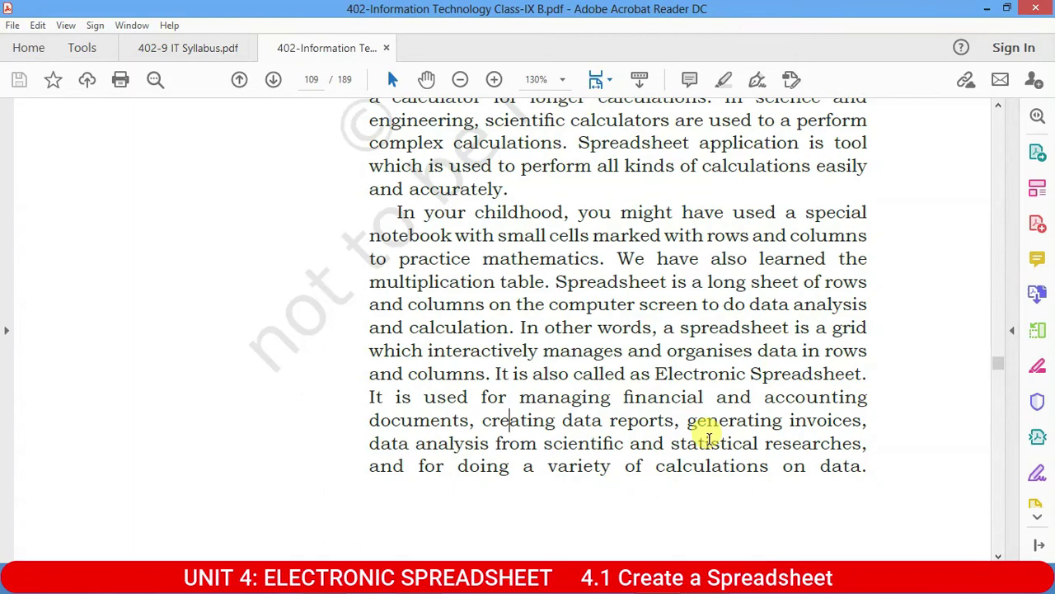
pyautogui.moveTo(687, 420); pyautogui.dragTo(799, 414)
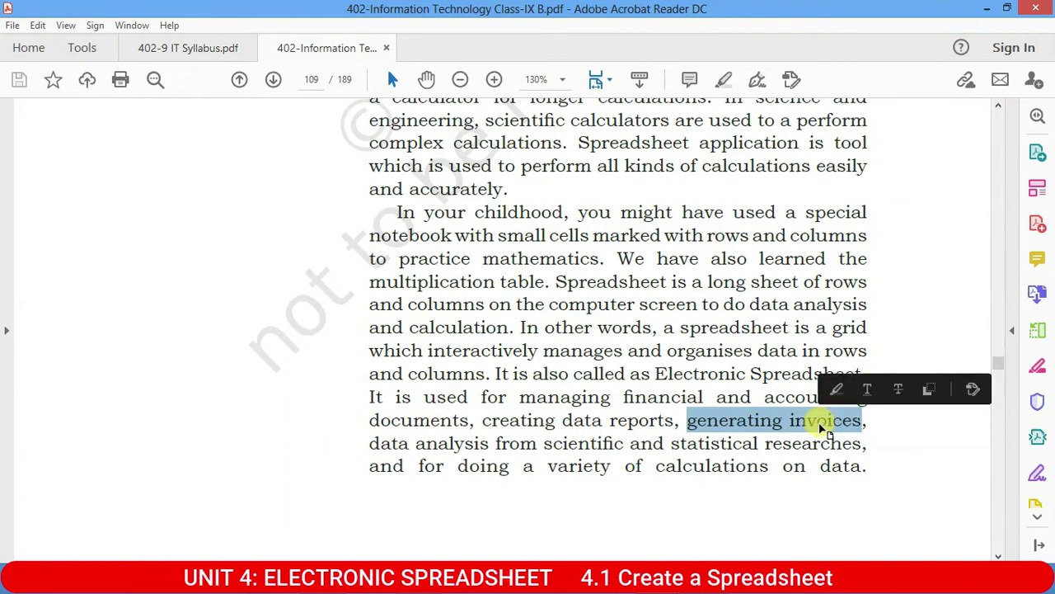
# - Drop the 'generating invoices' highlight and select 'creating data reports' on page 109
pyautogui.click(691, 422)
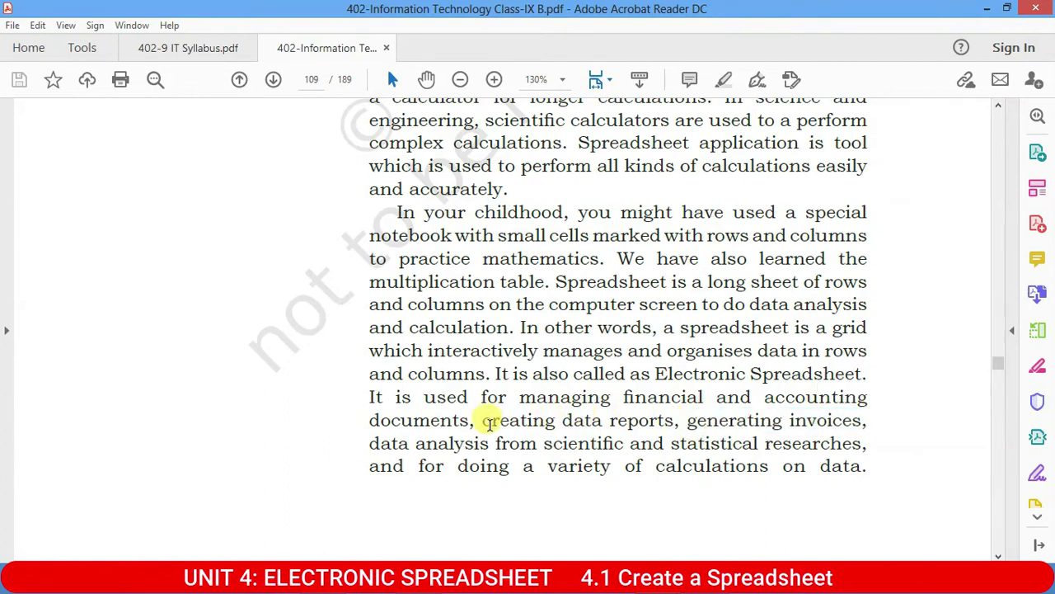
pyautogui.moveTo(484, 420); pyautogui.dragTo(672, 423)
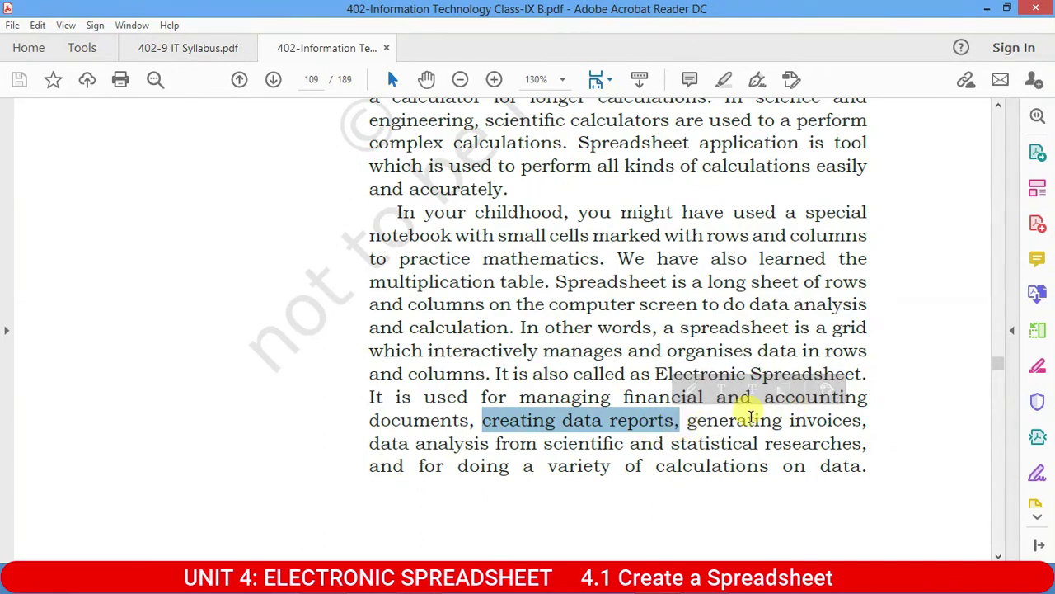
pyautogui.scroll(-1, 569, 432)
# - Scroll to page 110 and highlight the opening sentence about spreadsheet software
pyautogui.scroll(-4, 581, 437)
pyautogui.scroll(-5, 581, 437)
pyautogui.scroll(-3, 575, 433)
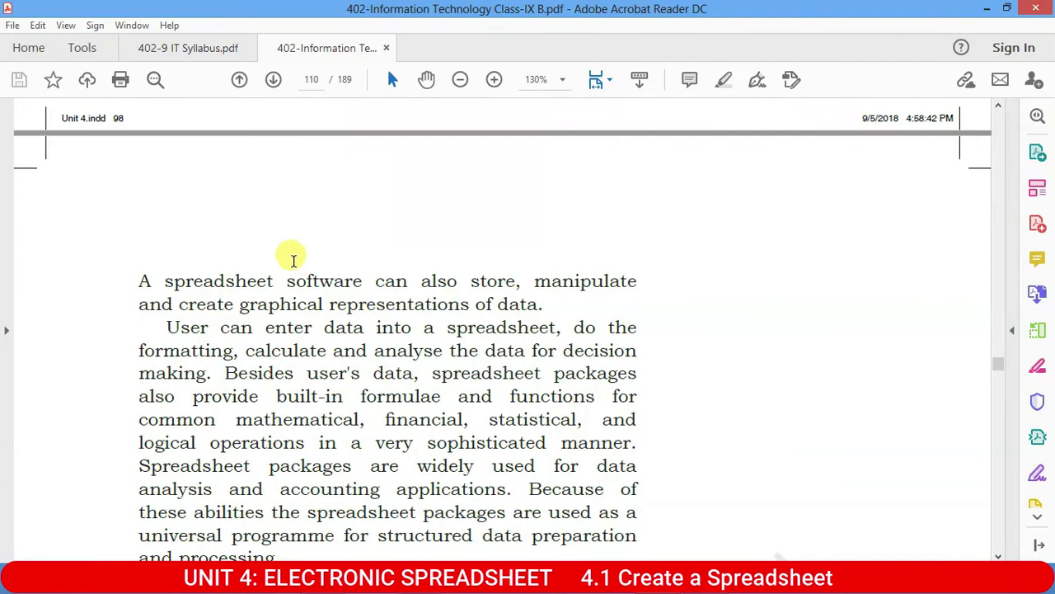
pyautogui.scroll(-1, 292, 258)
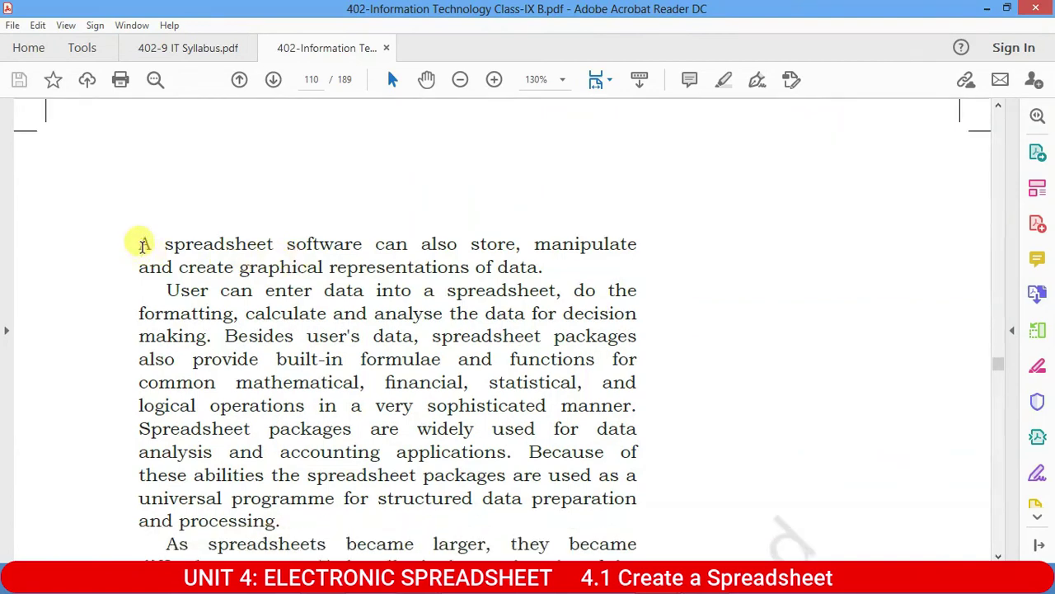
pyautogui.moveTo(141, 243)
pyautogui.mouseDown()
pyautogui.moveTo(550, 273)
pyautogui.moveTo(550, 262)
pyautogui.mouseUp()
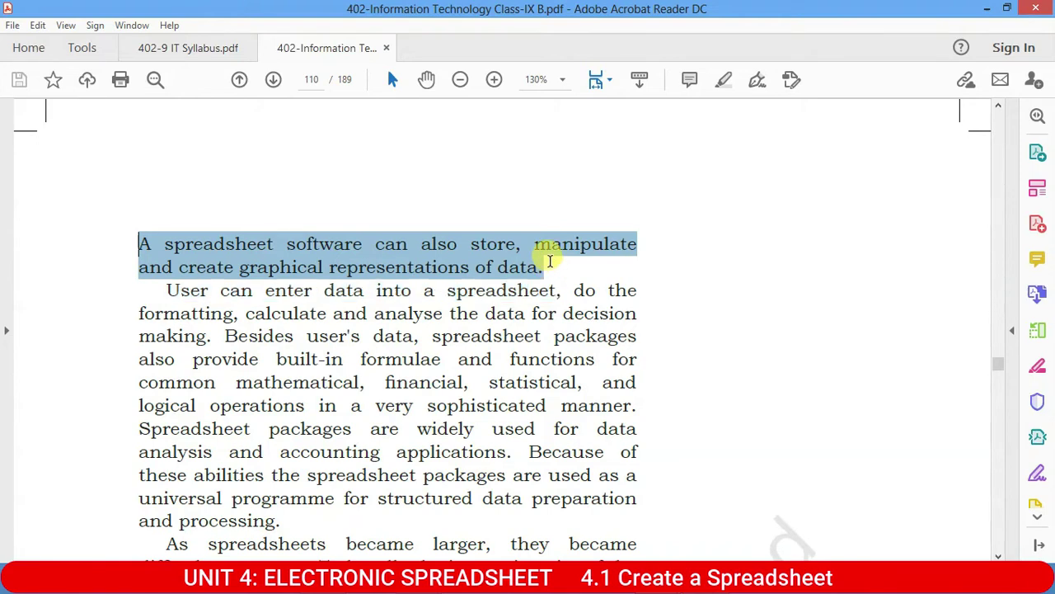
pyautogui.click(328, 265)
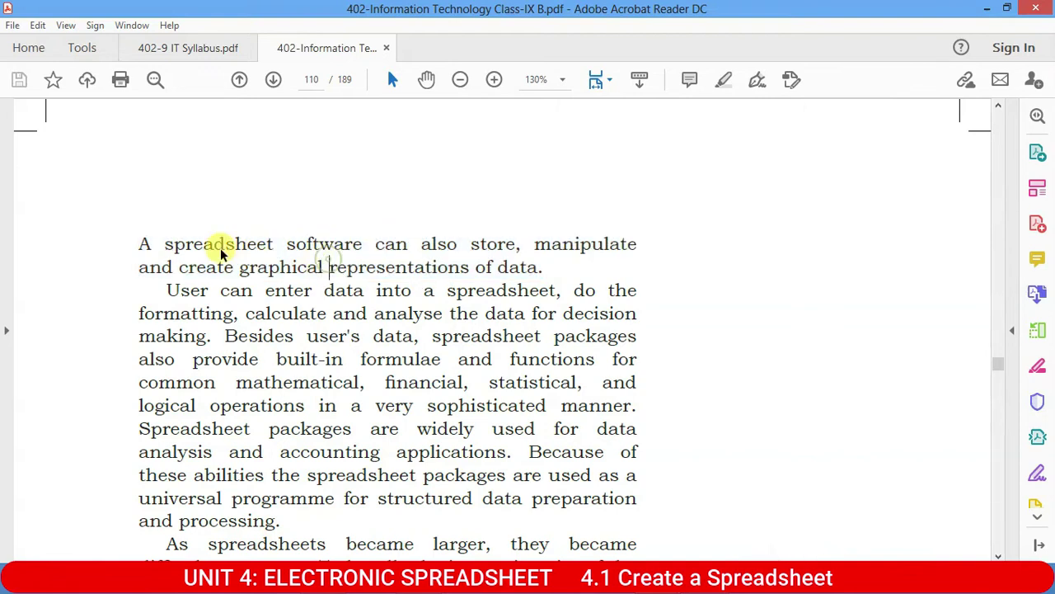
# - Highlight 'manipulate' and 'graphical representations' in the paragraph on what spreadsheets do
pyautogui.moveTo(123, 247); pyautogui.dragTo(535, 259)
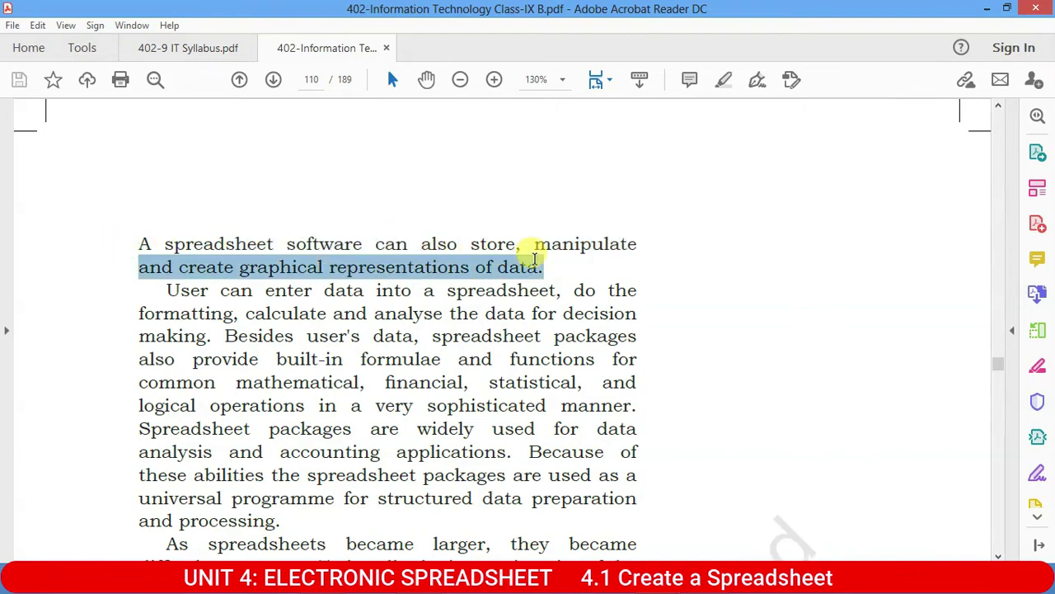
pyautogui.click(477, 243)
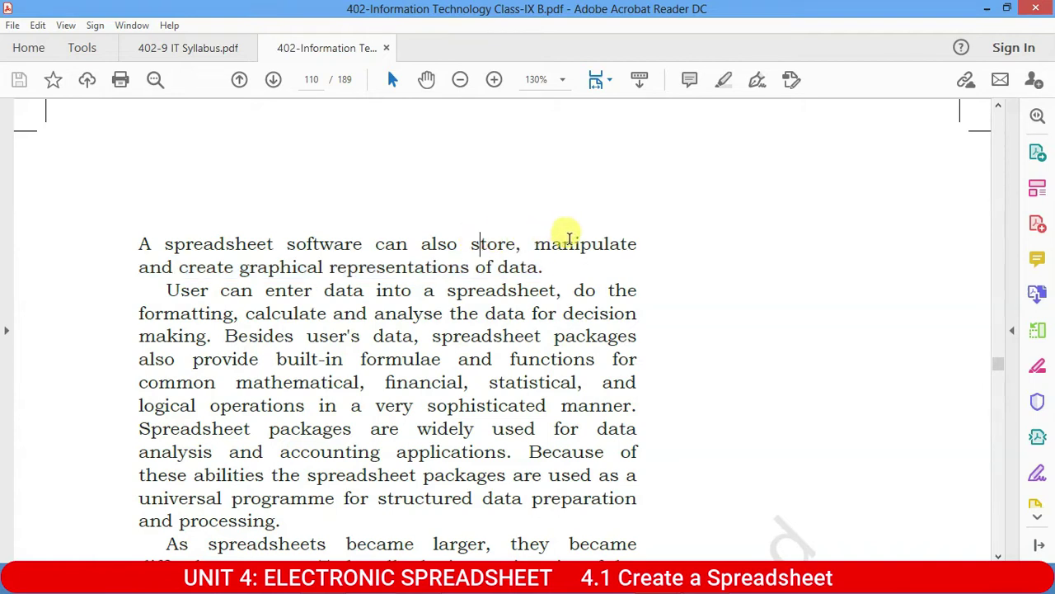
pyautogui.moveTo(535, 243); pyautogui.dragTo(637, 242)
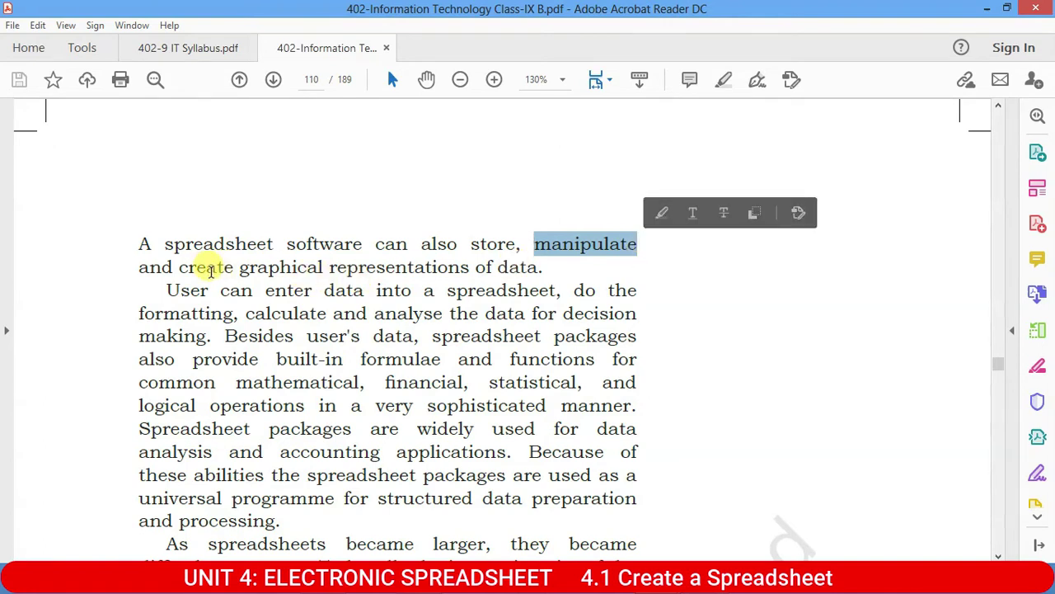
pyautogui.moveTo(180, 268); pyautogui.dragTo(521, 267)
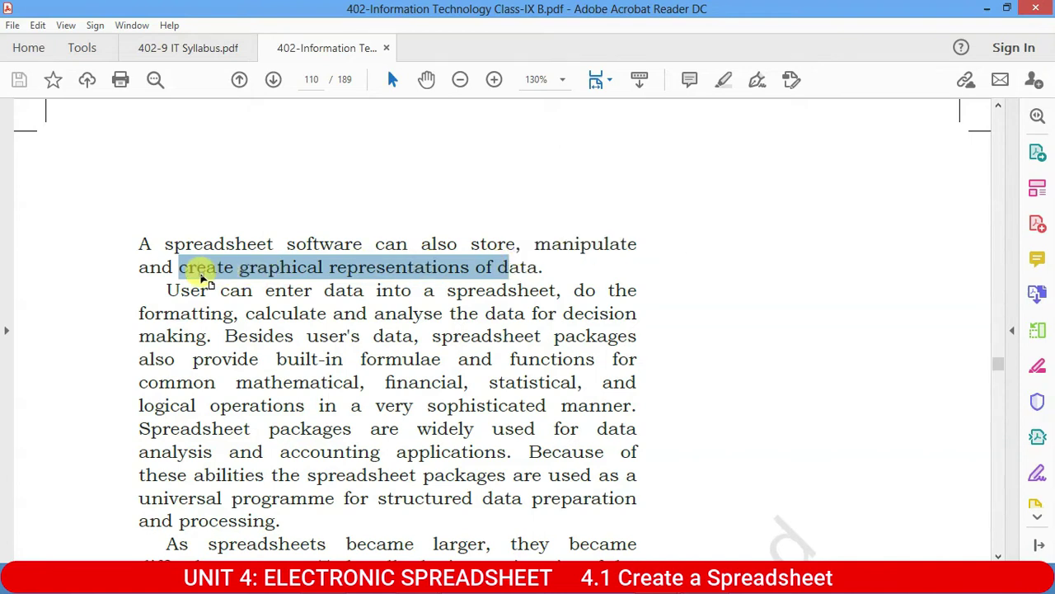
pyautogui.click(200, 266)
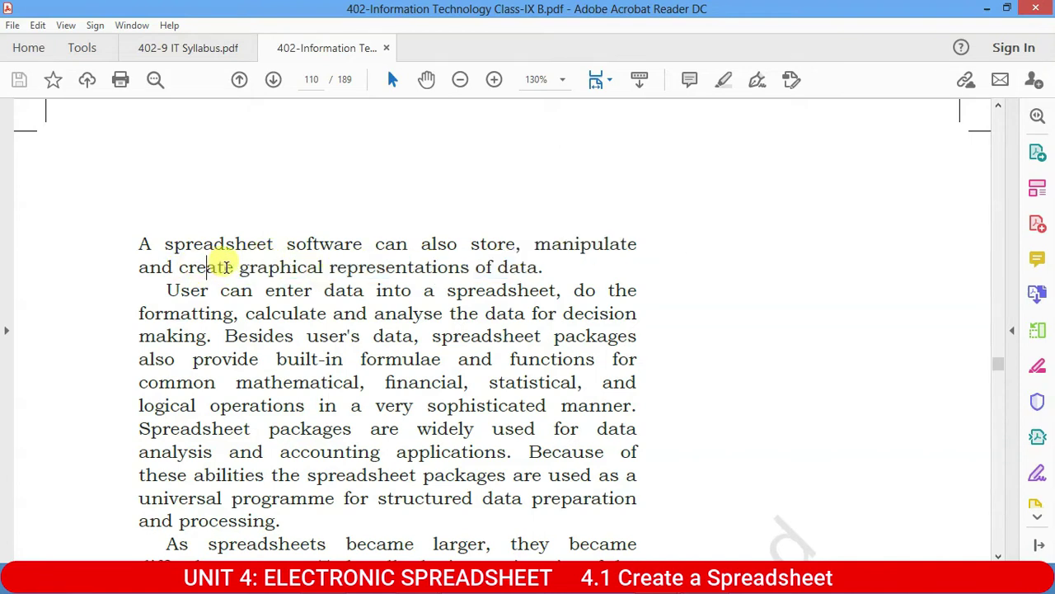
pyautogui.moveTo(239, 266); pyautogui.dragTo(445, 267)
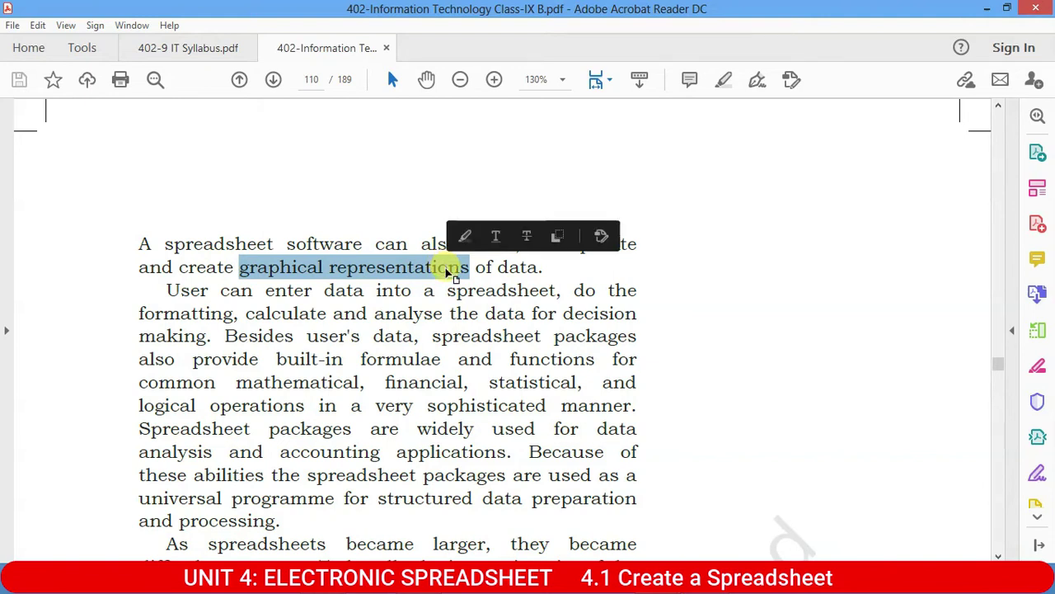
pyautogui.click(206, 290)
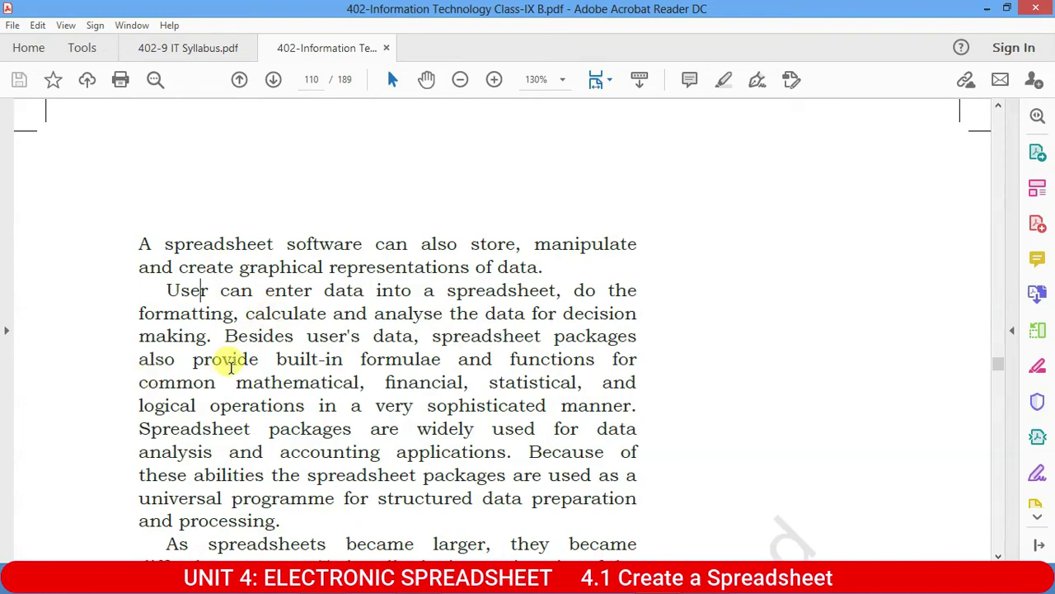
# - Highlight 'mathematical' and 'logical operations', leaving the cursor before 'mathematical'
pyautogui.moveTo(234, 382); pyautogui.dragTo(293, 382)
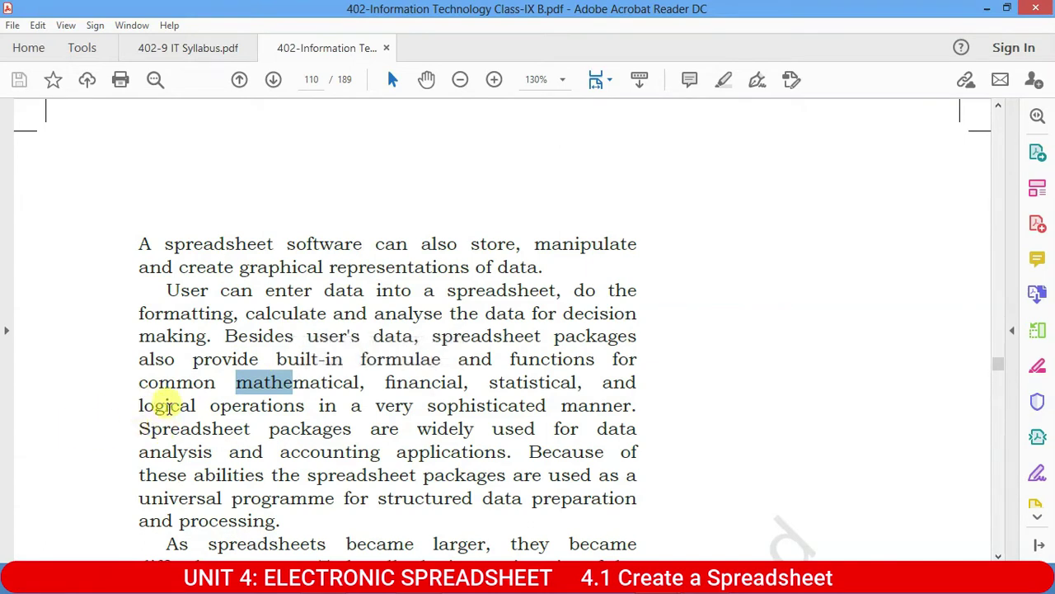
pyautogui.moveTo(138, 405); pyautogui.dragTo(305, 406)
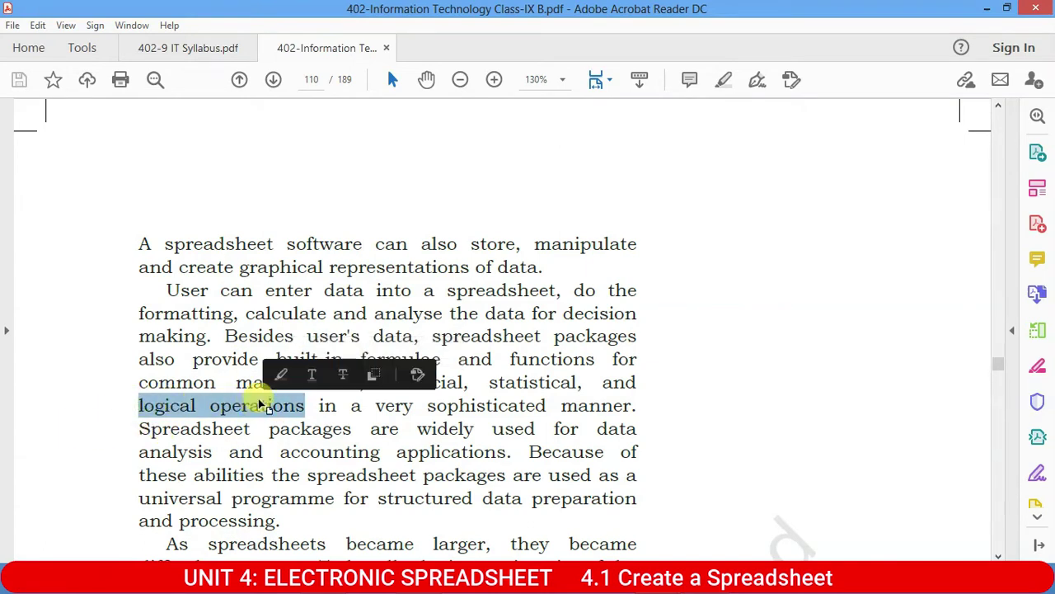
pyautogui.click(239, 375)
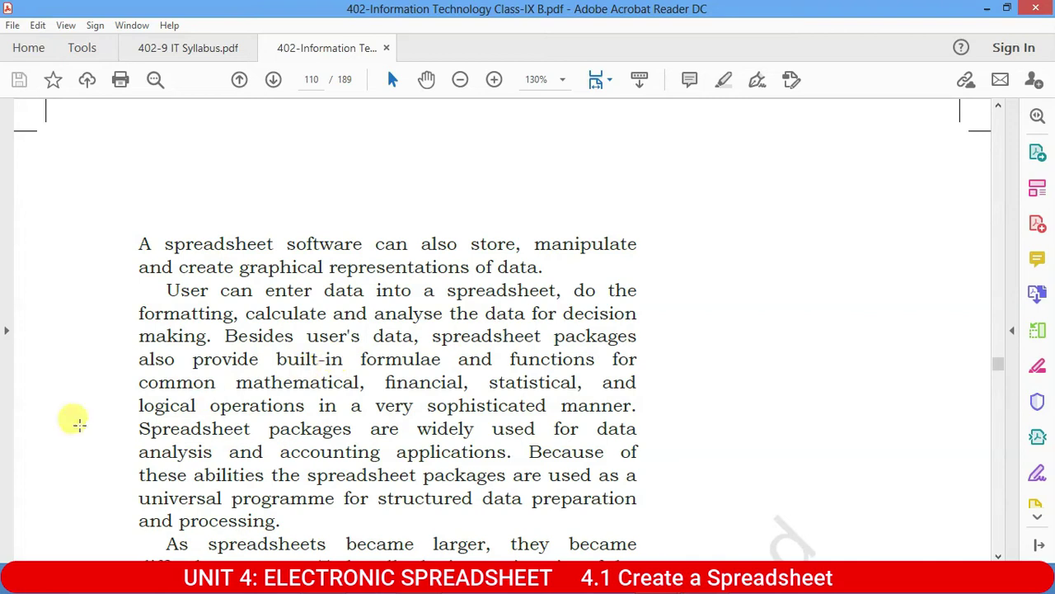
pyautogui.click(236, 381)
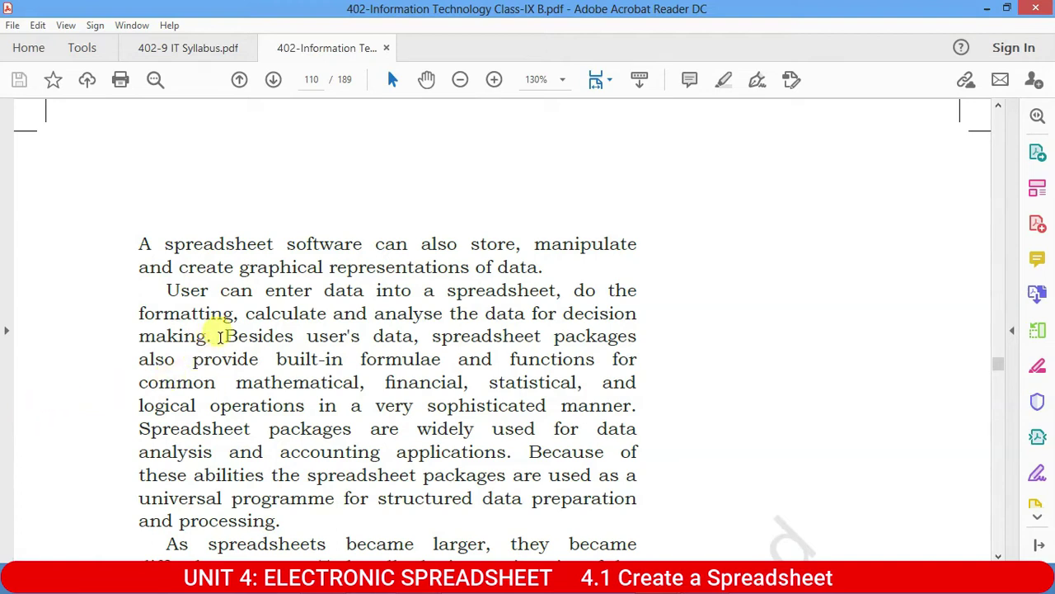
# - Scroll down page 110 and highlight the sentence about spreadsheets growing larger
pyautogui.scroll(-1, 208, 338)
pyautogui.scroll(-1, 207, 332)
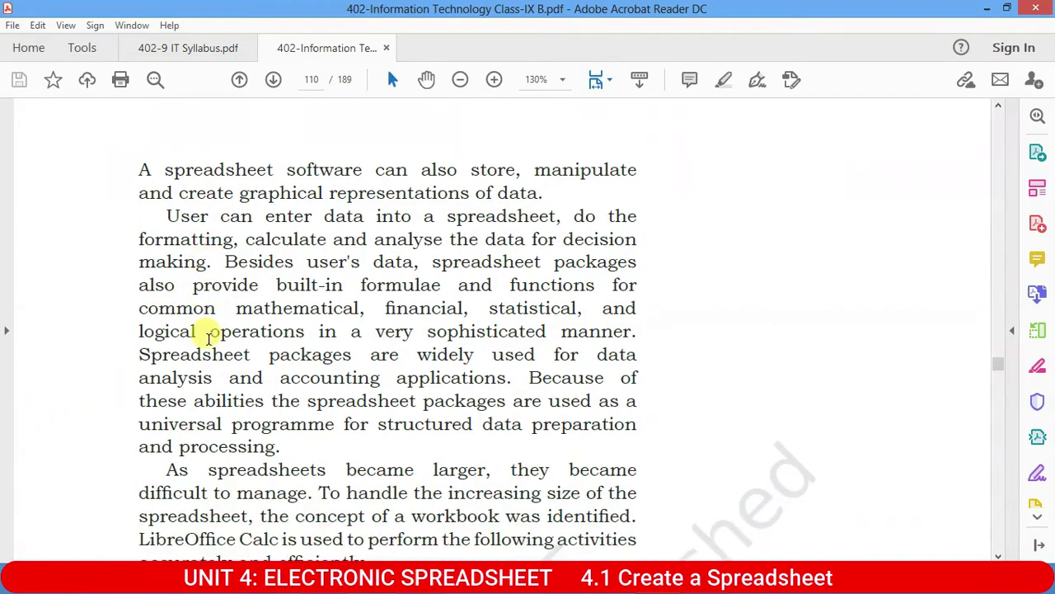
pyautogui.scroll(-1, 237, 429)
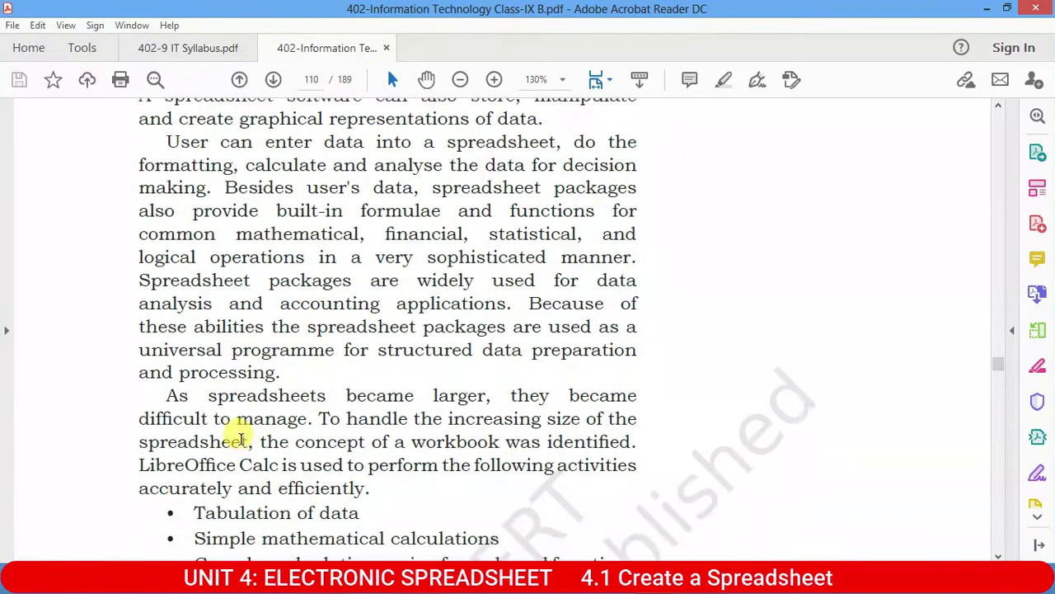
pyautogui.scroll(-1, 247, 343)
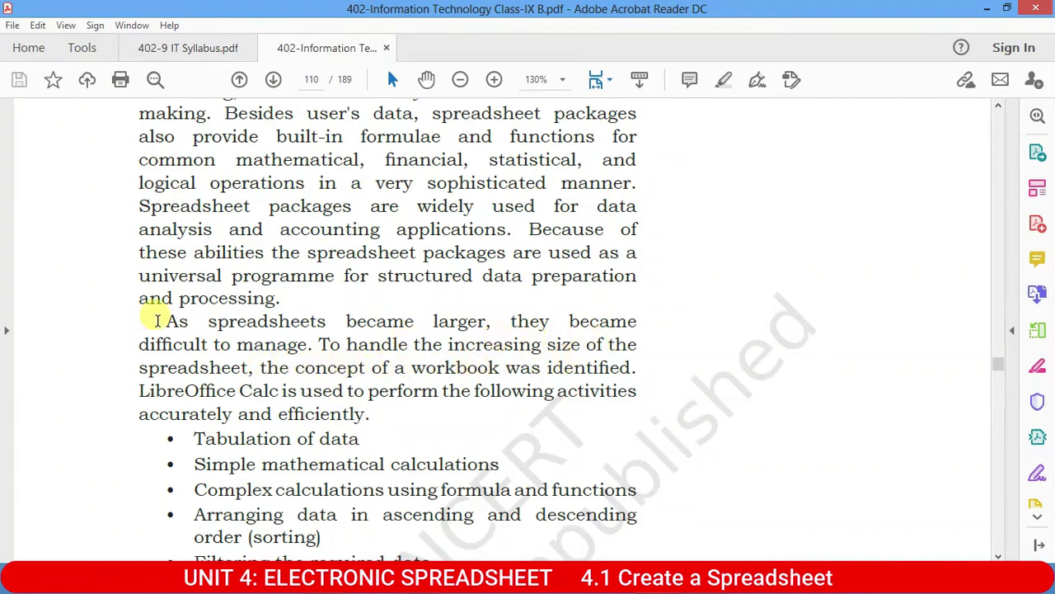
pyautogui.moveTo(162, 320); pyautogui.dragTo(643, 353)
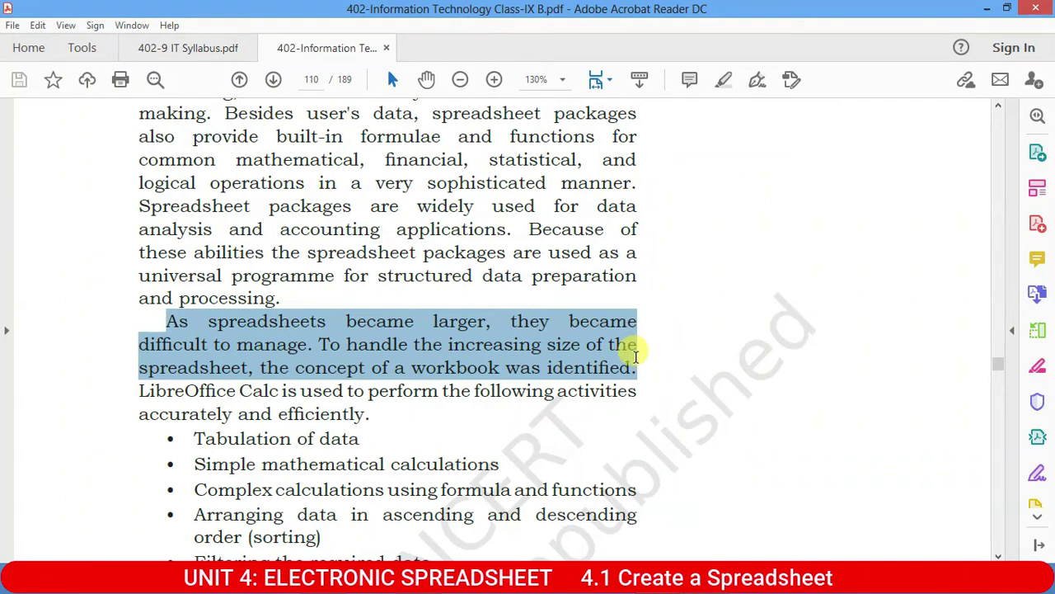
pyautogui.click(486, 363)
# - Select the name 'LibreOffice Calc' and bring its bulleted list of activities into view
pyautogui.click(138, 390)
pyautogui.moveTo(192, 389); pyautogui.dragTo(279, 390)
pyautogui.click(169, 413)
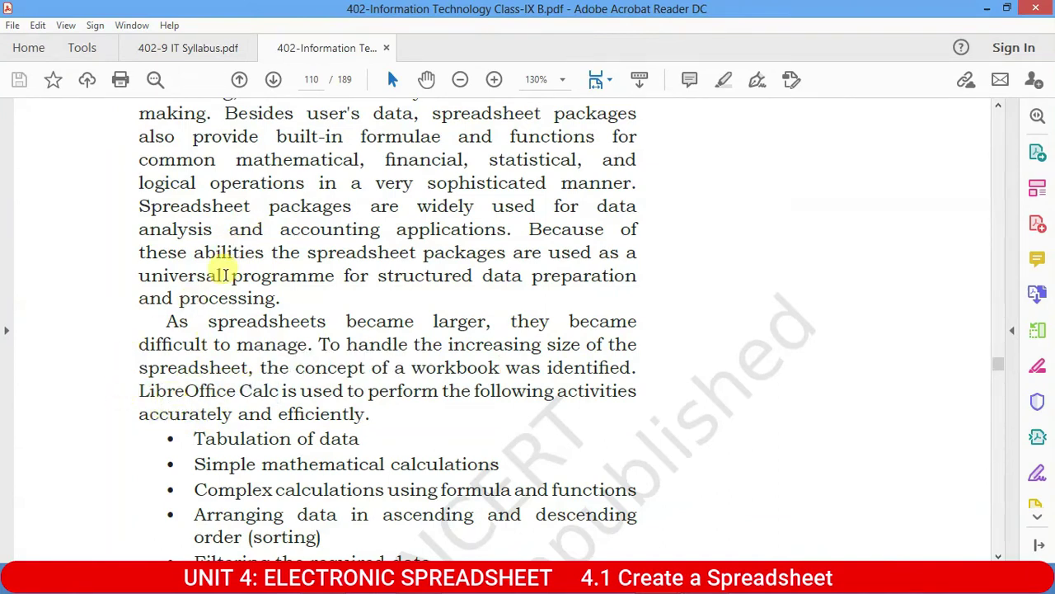
pyautogui.moveTo(138, 390); pyautogui.dragTo(260, 388)
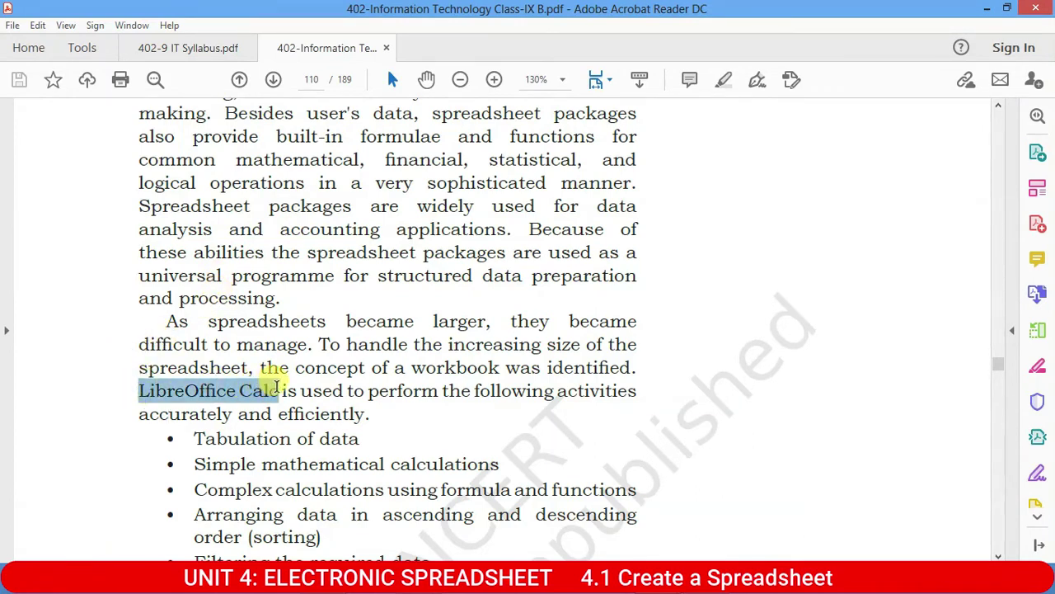
pyautogui.moveTo(279, 388); pyautogui.dragTo(279, 387)
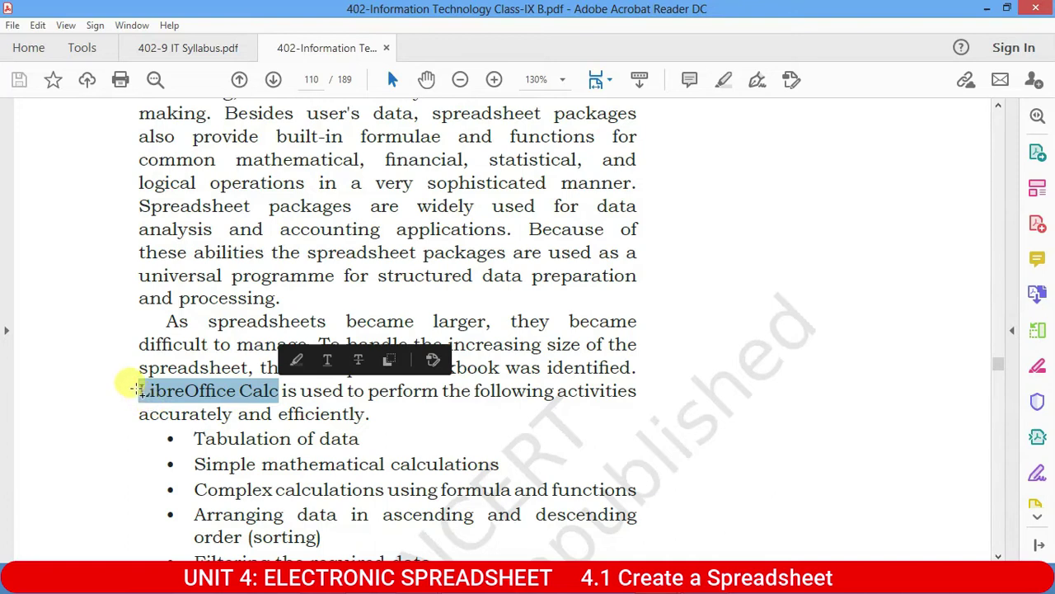
pyautogui.click(297, 390)
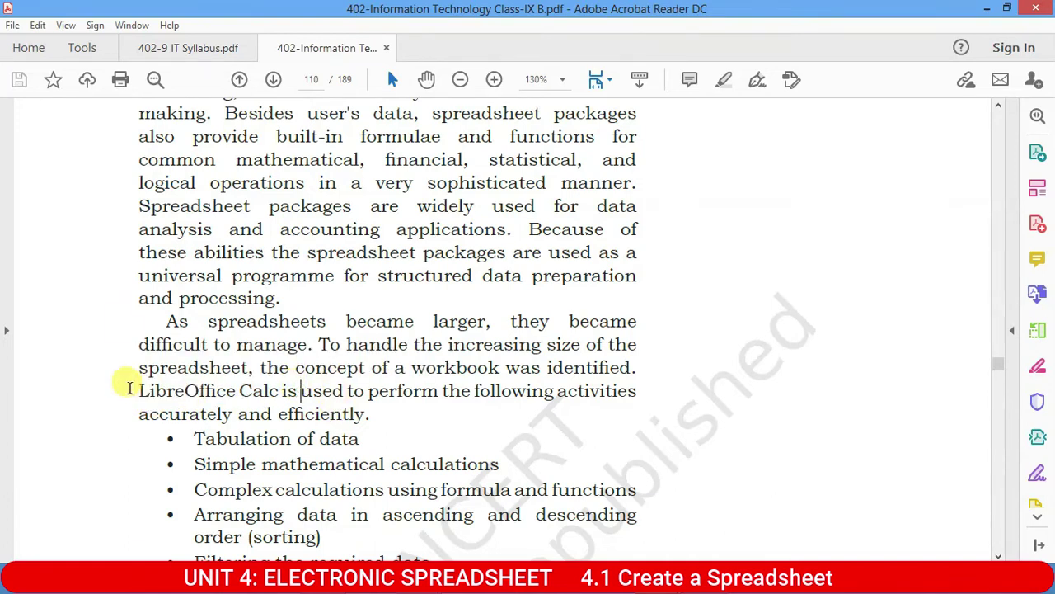
pyautogui.moveTo(136, 388); pyautogui.dragTo(278, 390)
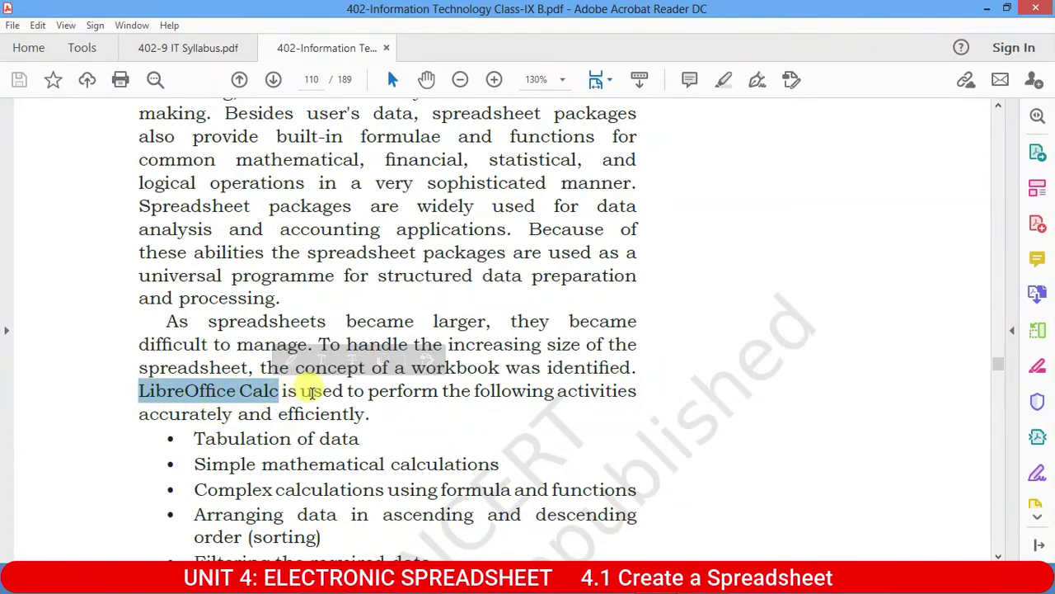
pyautogui.scroll(-2, 197, 412)
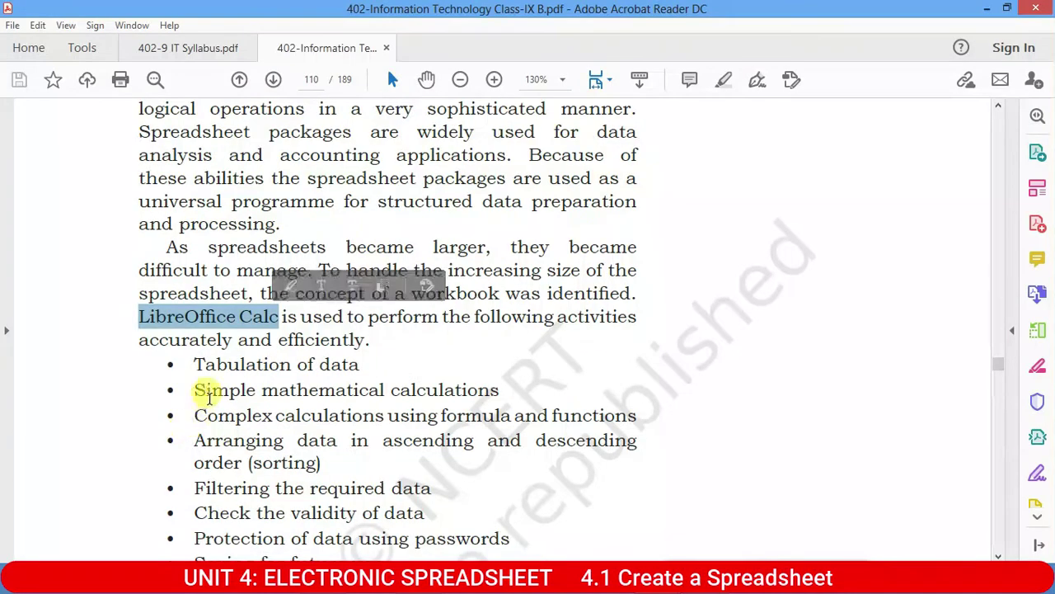
pyautogui.scroll(-3, 209, 397)
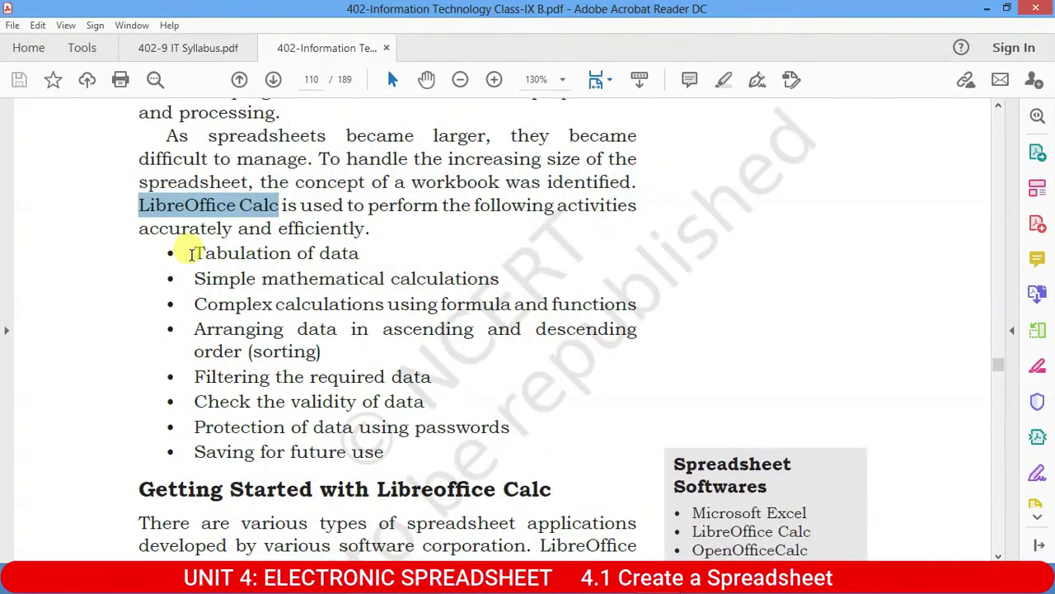
pyautogui.moveTo(192, 254); pyautogui.dragTo(359, 254)
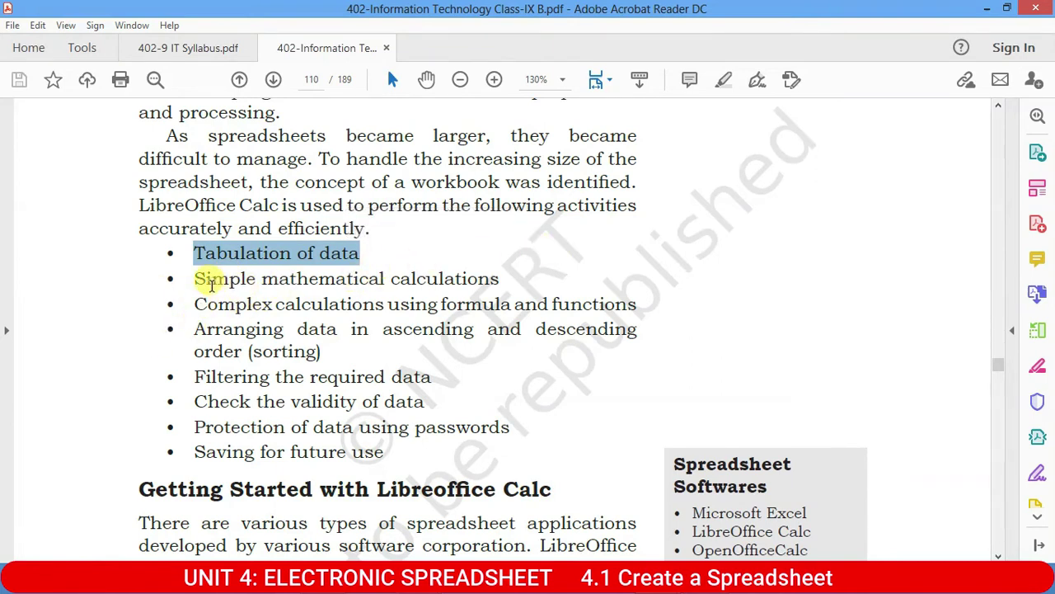
pyautogui.moveTo(196, 278); pyautogui.dragTo(412, 271)
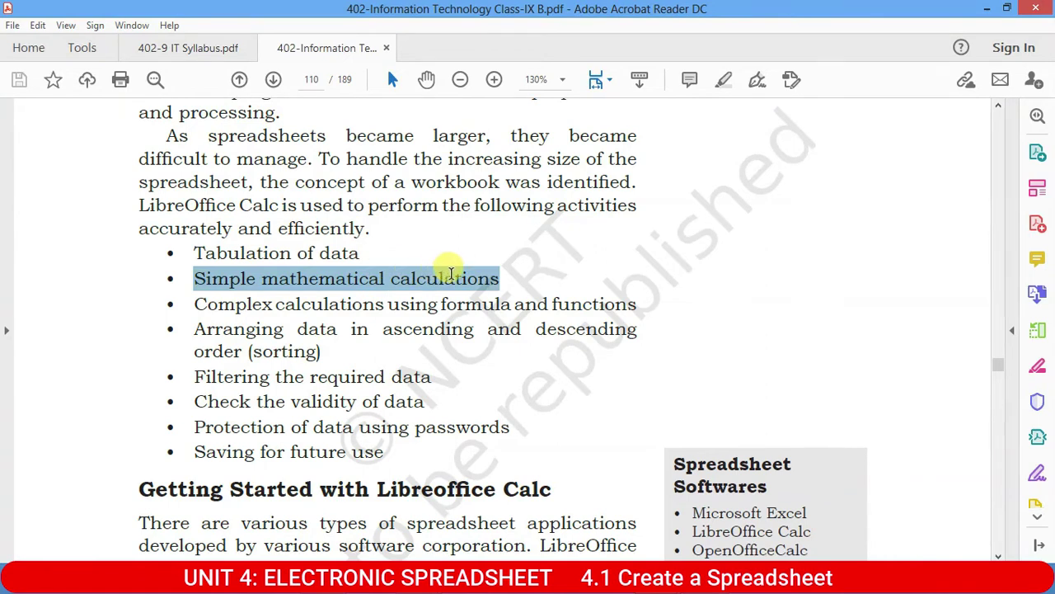
pyautogui.click(196, 303)
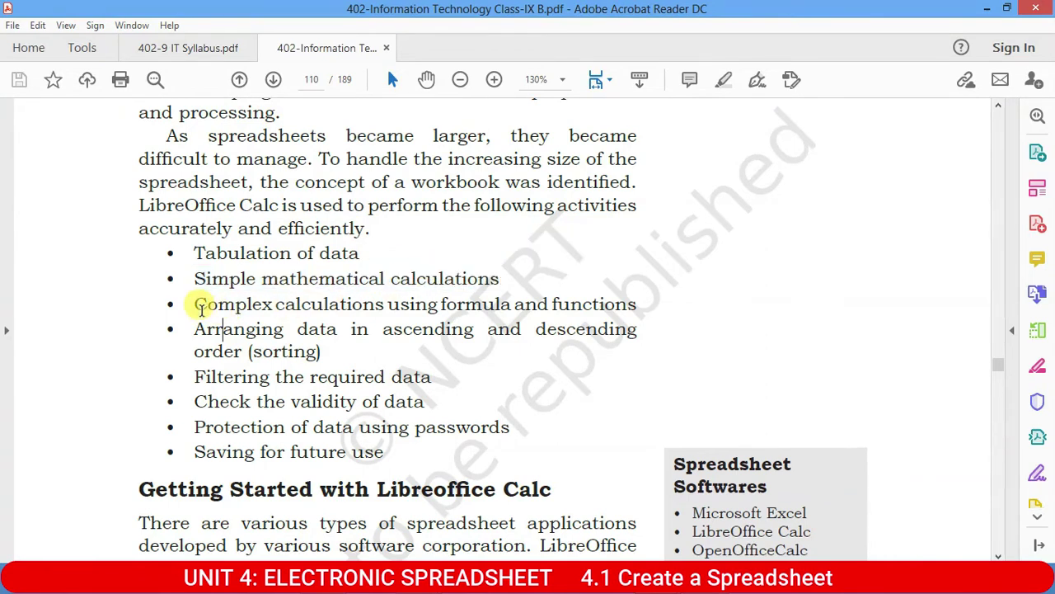
pyautogui.moveTo(222, 303); pyautogui.dragTo(655, 306)
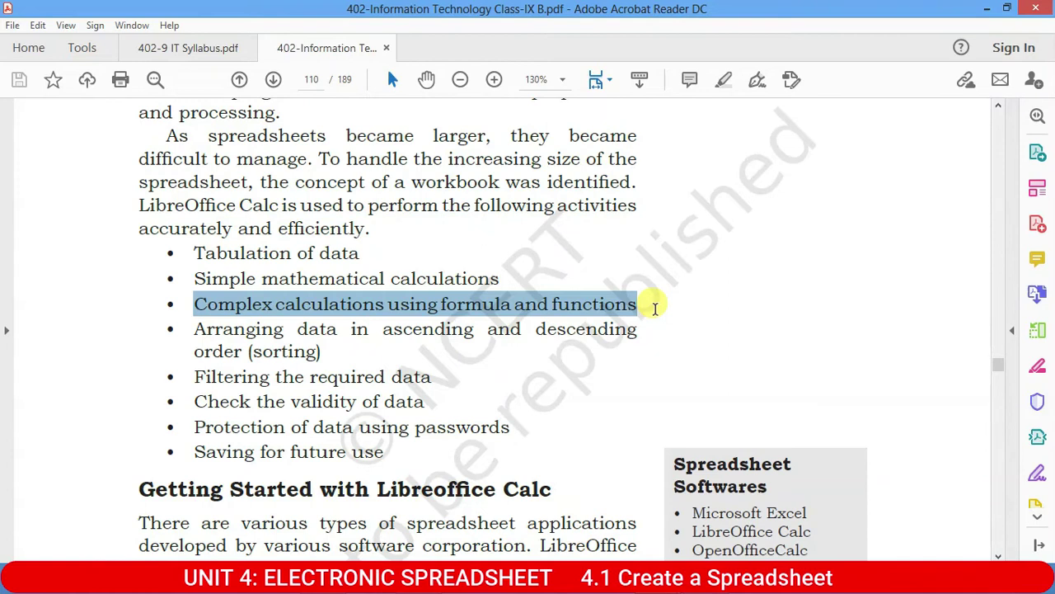
pyautogui.click(307, 332)
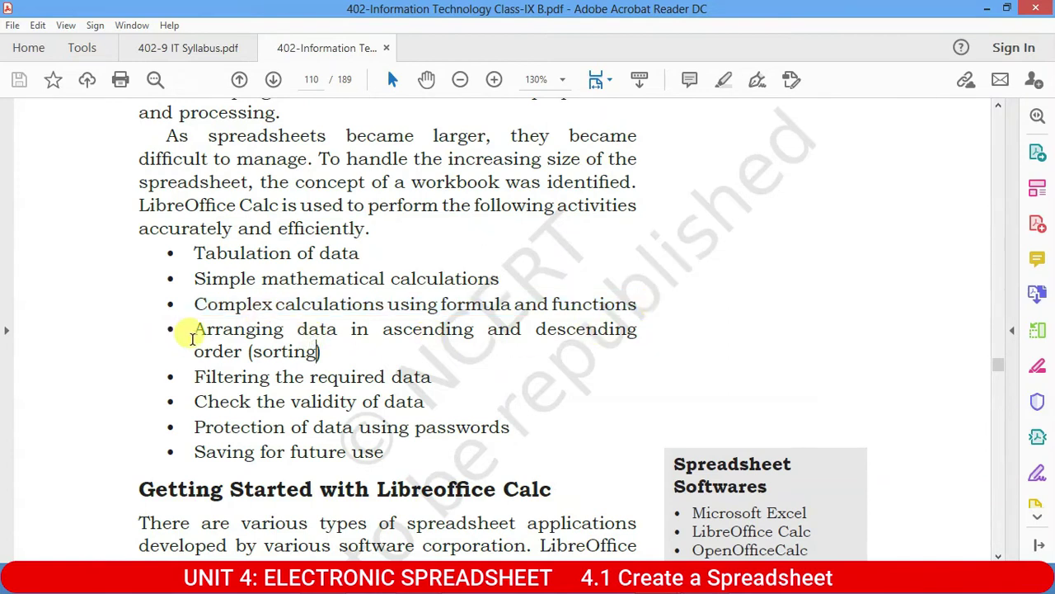
pyautogui.moveTo(193, 329)
pyautogui.mouseDown()
pyautogui.moveTo(411, 347)
pyautogui.moveTo(327, 352)
pyautogui.mouseUp()
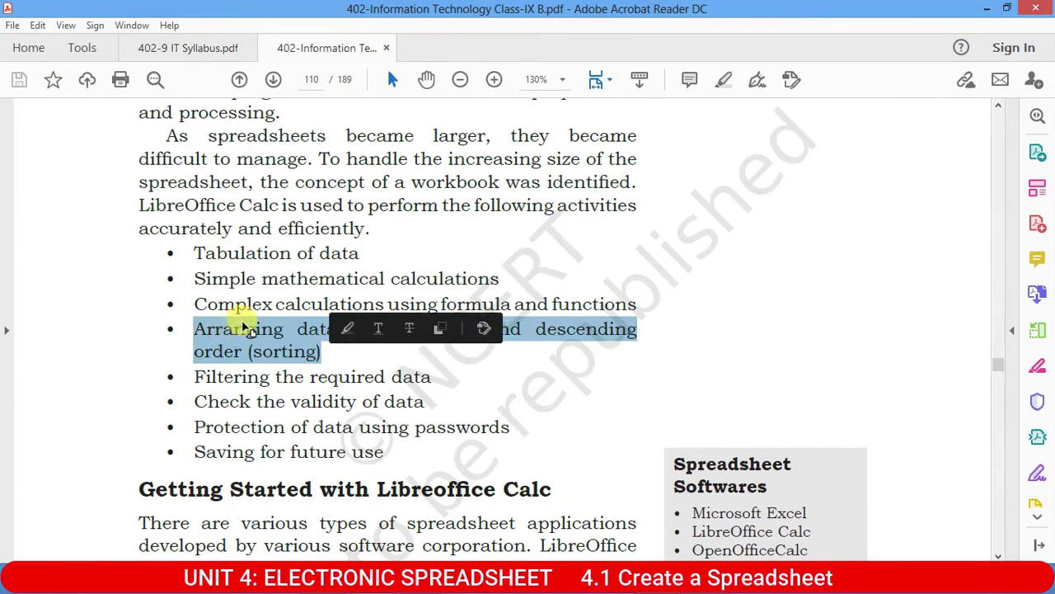
pyautogui.click(352, 363)
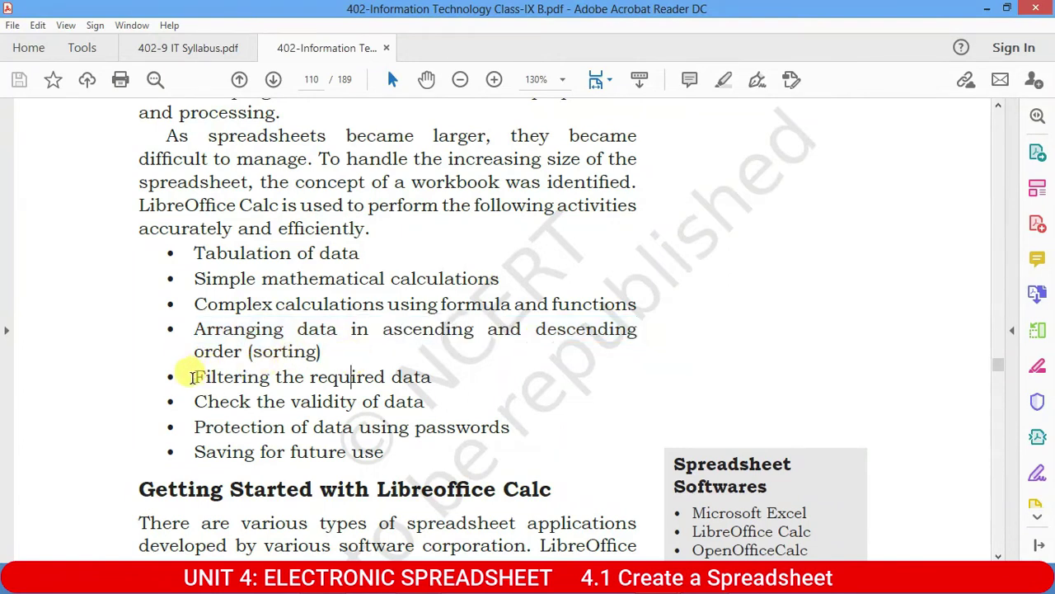
pyautogui.moveTo(192, 377); pyautogui.dragTo(437, 373)
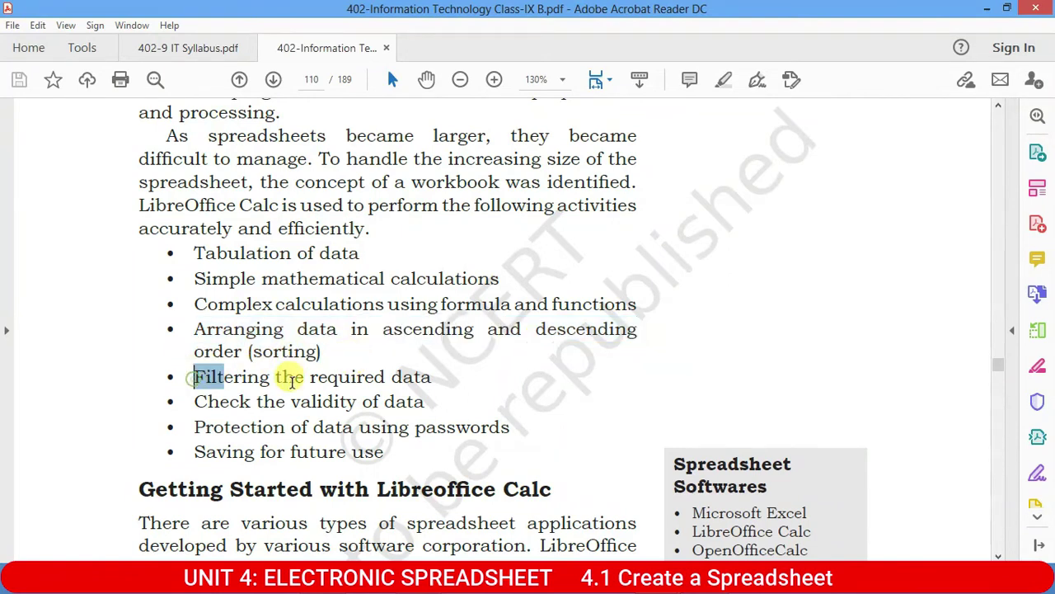
pyautogui.click(435, 377)
pyautogui.moveTo(436, 377); pyautogui.dragTo(199, 384)
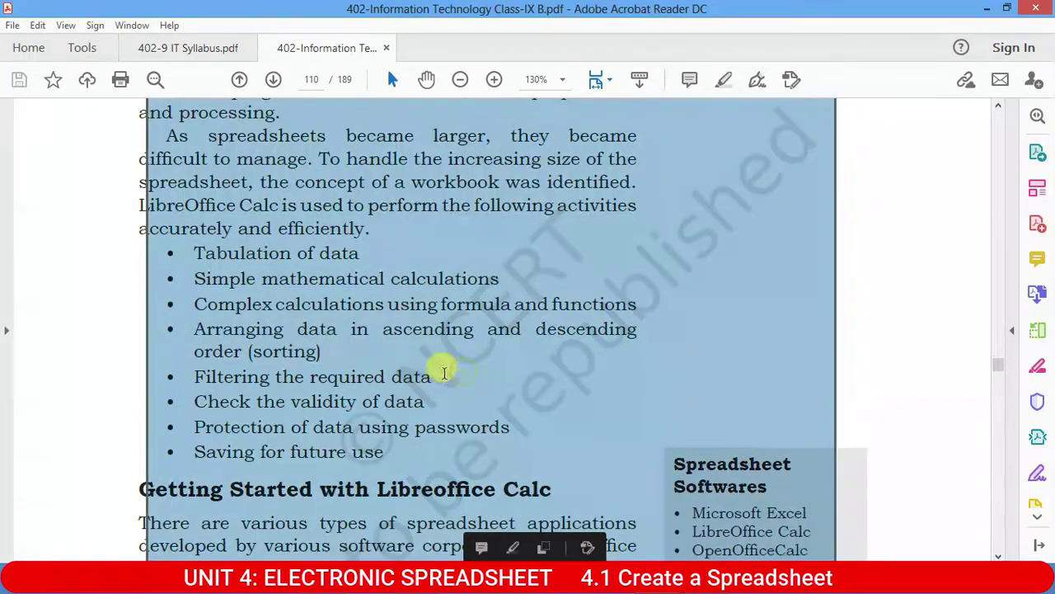
pyautogui.click(435, 377)
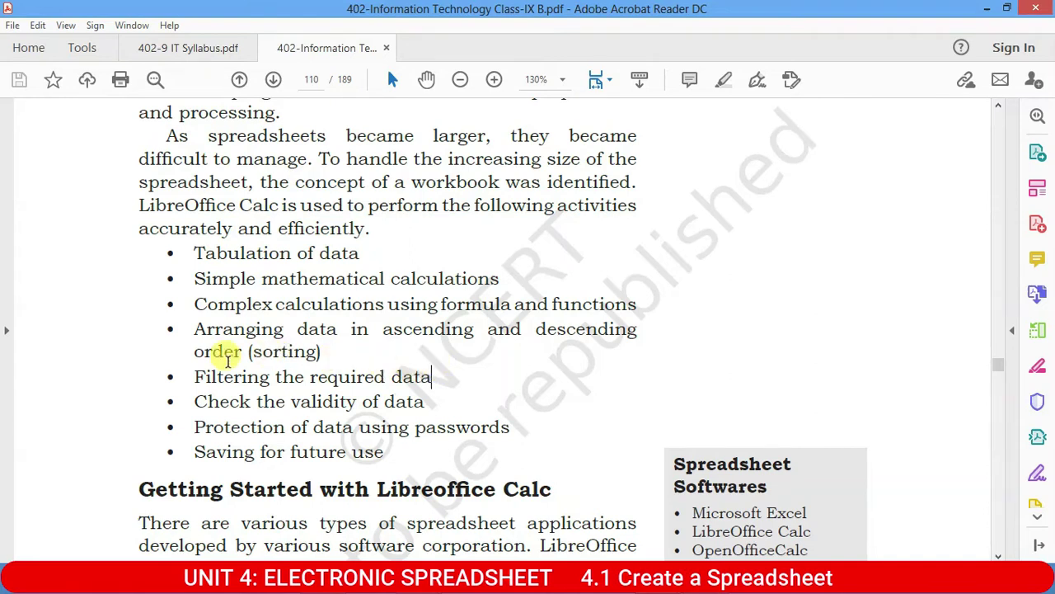
pyautogui.moveTo(194, 376); pyautogui.dragTo(453, 374)
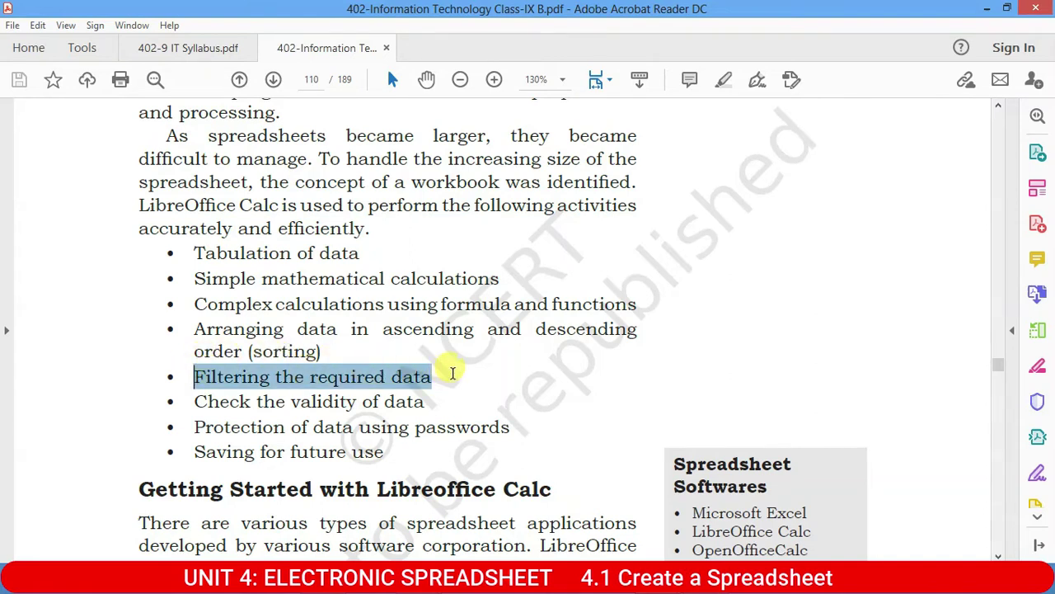
pyautogui.click(272, 386)
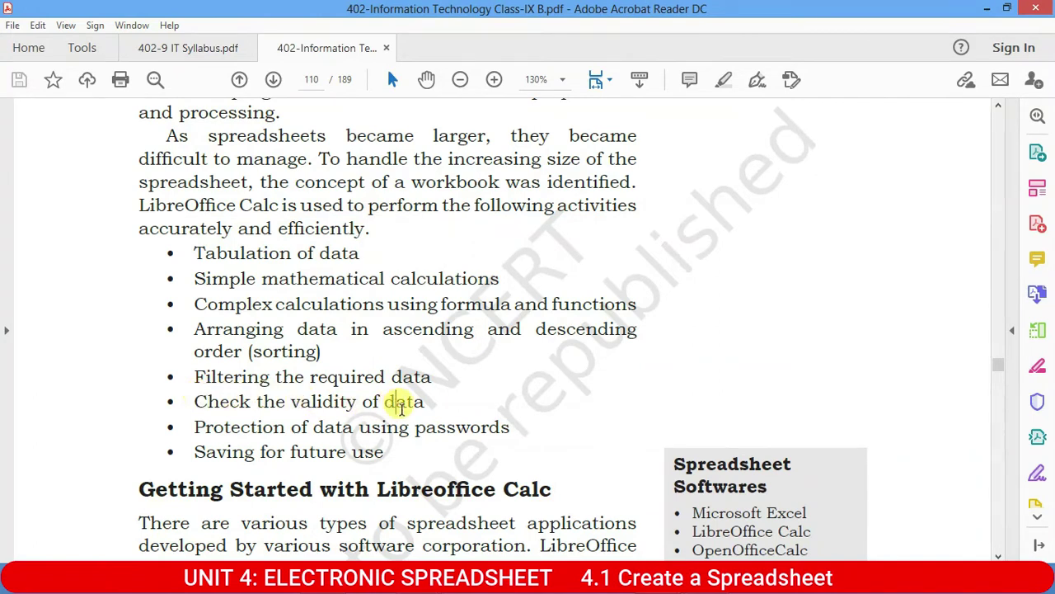
pyautogui.tripleClick(438, 400)
pyautogui.moveTo(302, 401); pyautogui.dragTo(431, 404)
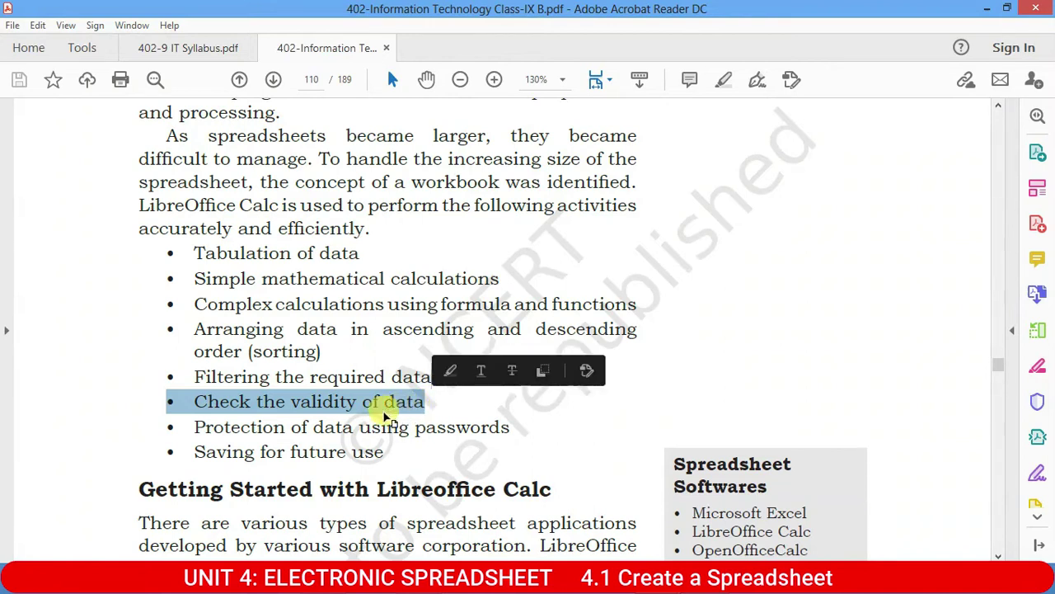
pyautogui.click(293, 404)
pyautogui.moveTo(188, 404); pyautogui.dragTo(435, 405)
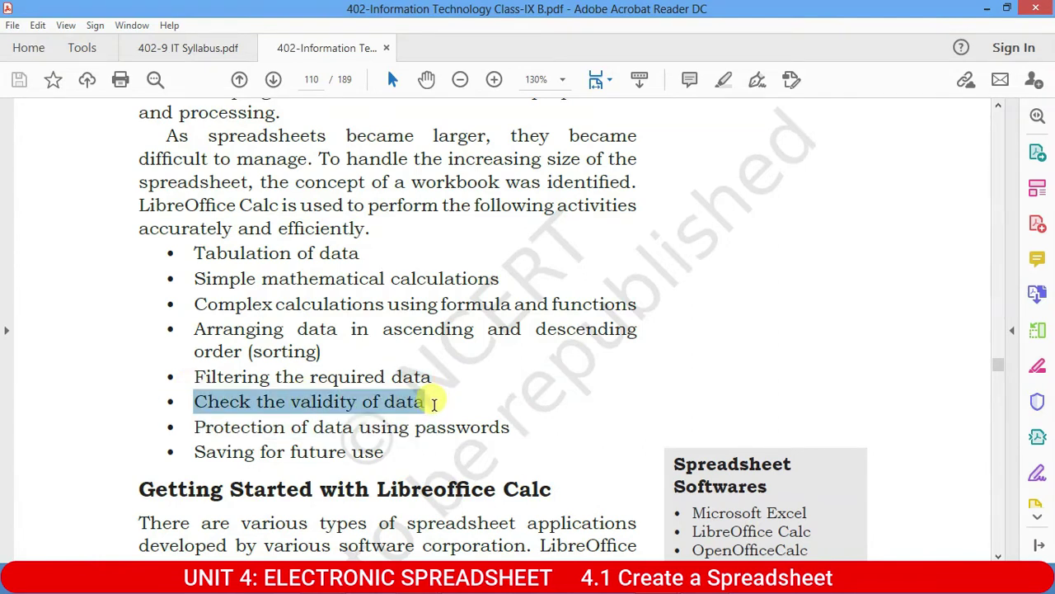
pyautogui.click(363, 402)
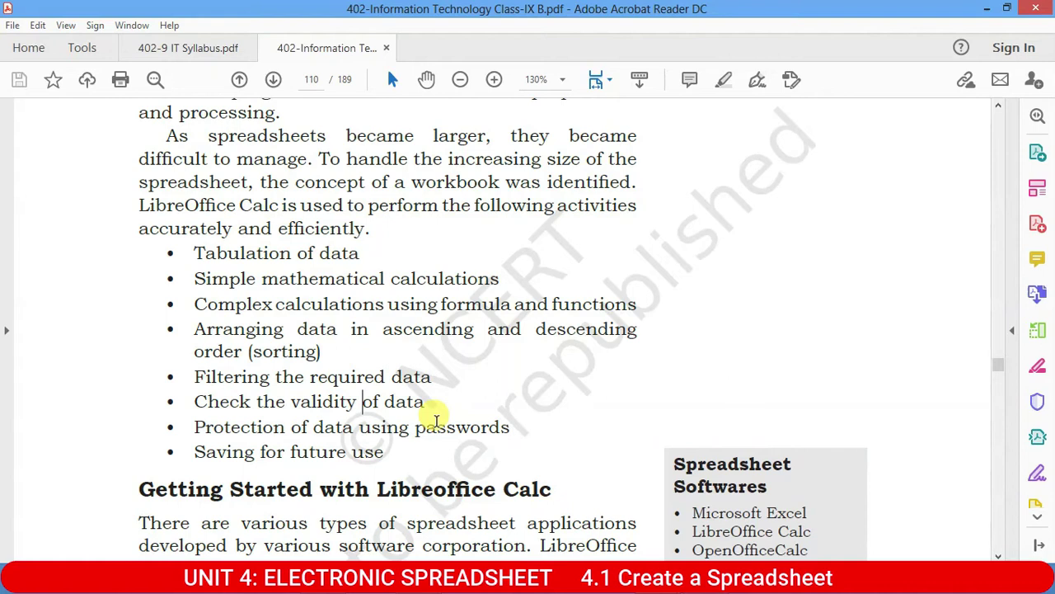
pyautogui.scroll(-5, 434, 420)
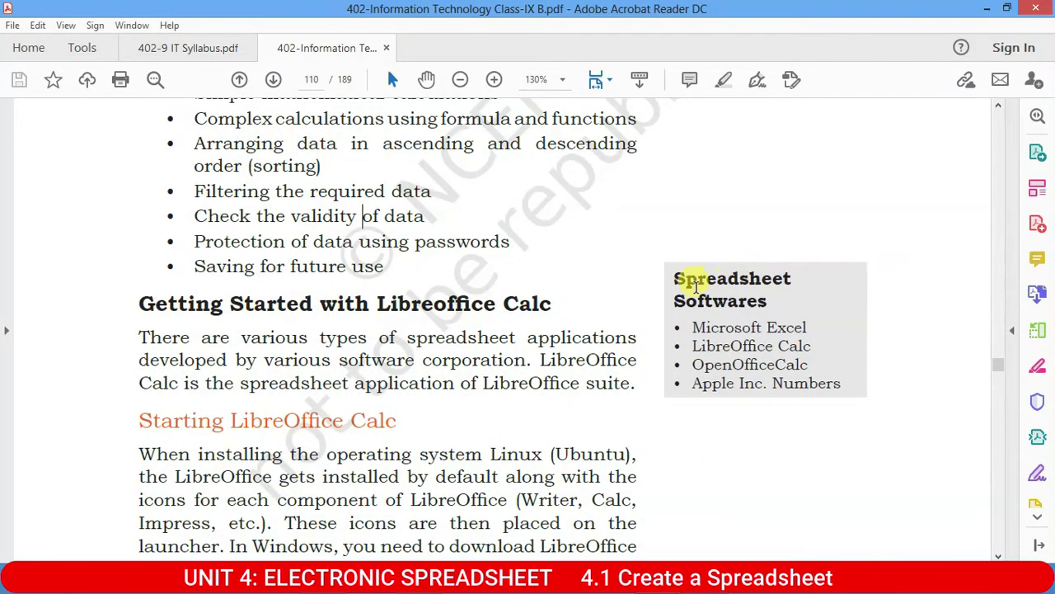
# - Highlight the Spreadsheet Softwares box, then Microsoft Excel, LibreOffice Calc and OpenOfficeCalc in turn
pyautogui.moveTo(676, 279); pyautogui.dragTo(838, 380)
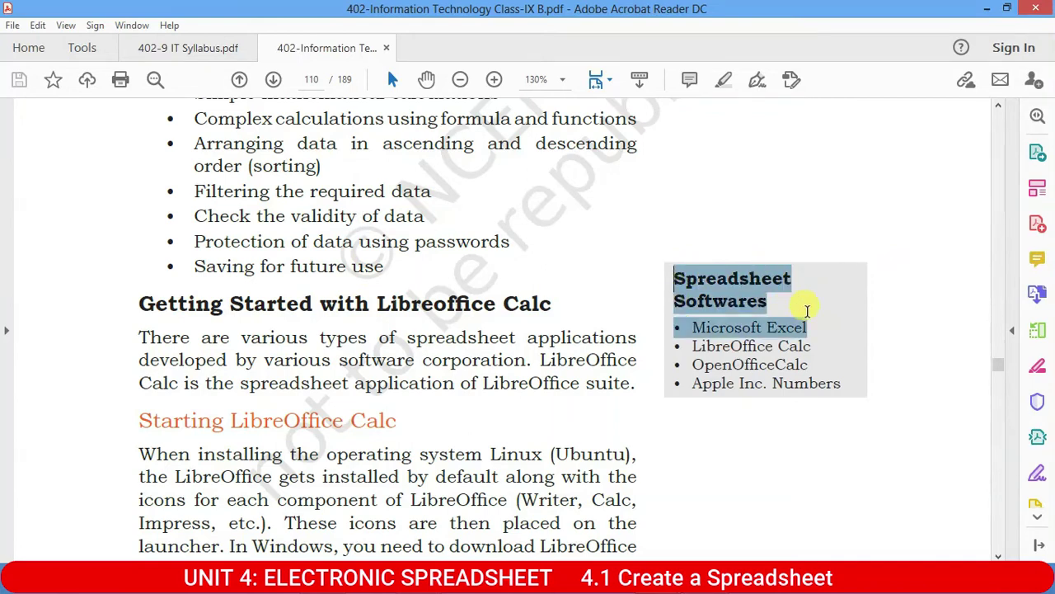
pyautogui.click(763, 328)
pyautogui.moveTo(695, 326); pyautogui.dragTo(818, 322)
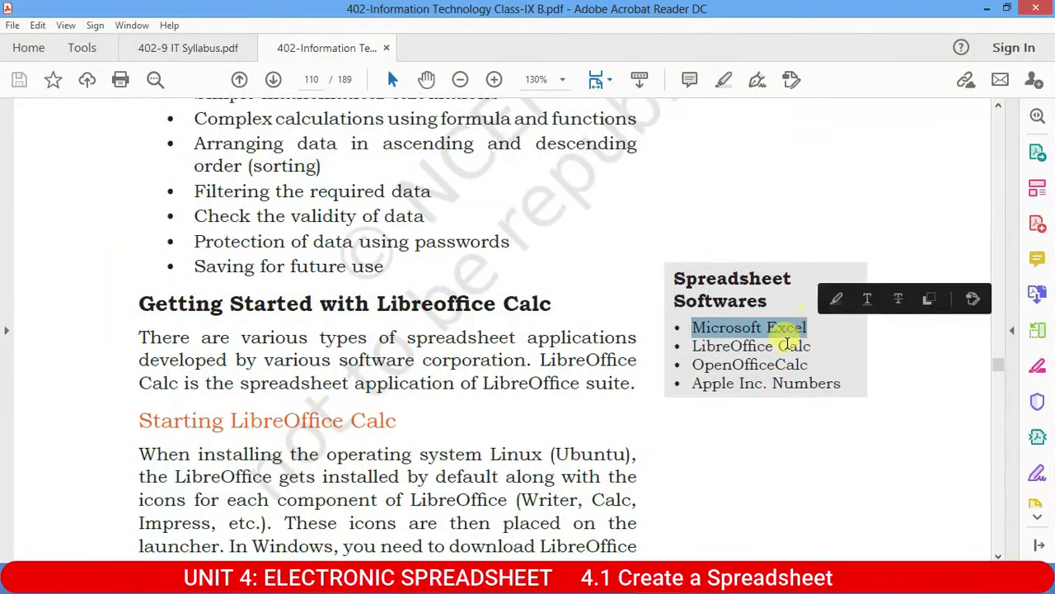
pyautogui.click(738, 344)
pyautogui.moveTo(695, 345); pyautogui.dragTo(821, 336)
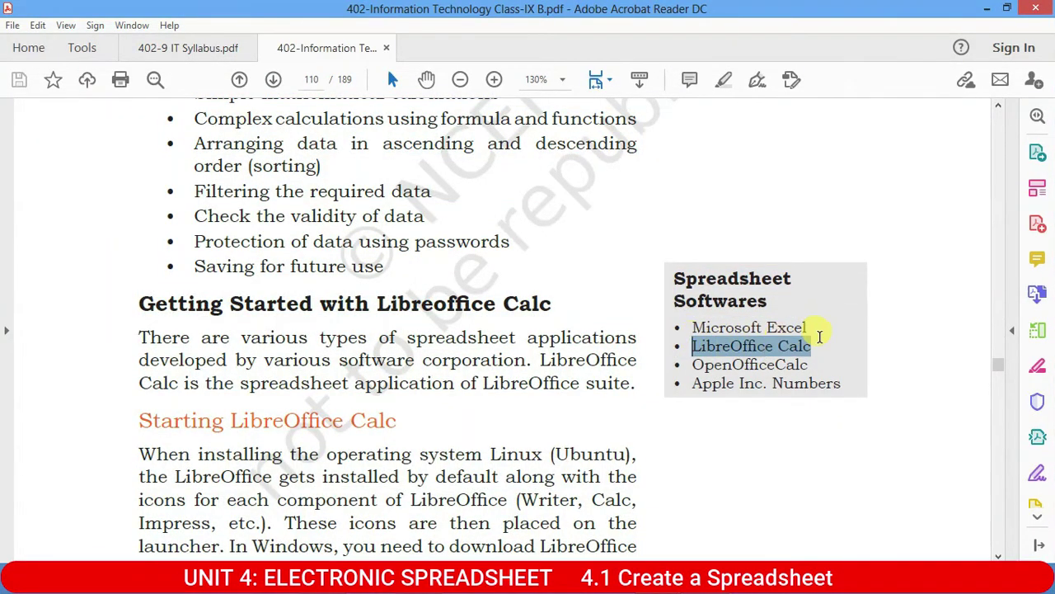
pyautogui.click(742, 361)
pyautogui.moveTo(694, 364)
pyautogui.mouseDown()
pyautogui.moveTo(800, 363)
pyautogui.moveTo(823, 353)
pyautogui.moveTo(812, 363)
pyautogui.mouseUp()
pyautogui.click(734, 384)
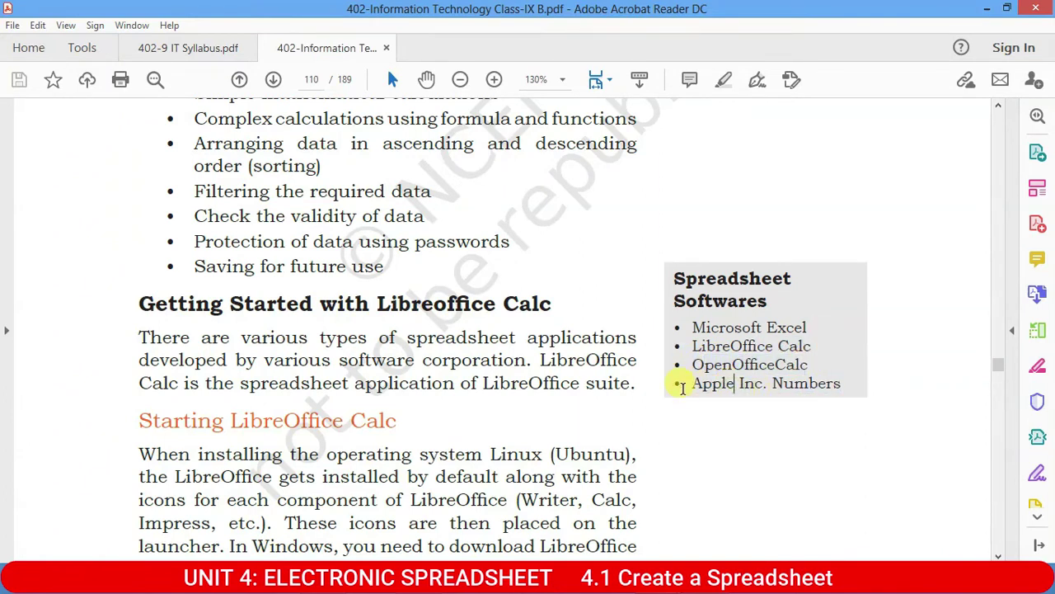
# - Highlight Numbers and the three other names again, then show the Windows desktop
pyautogui.doubleClick(850, 382)
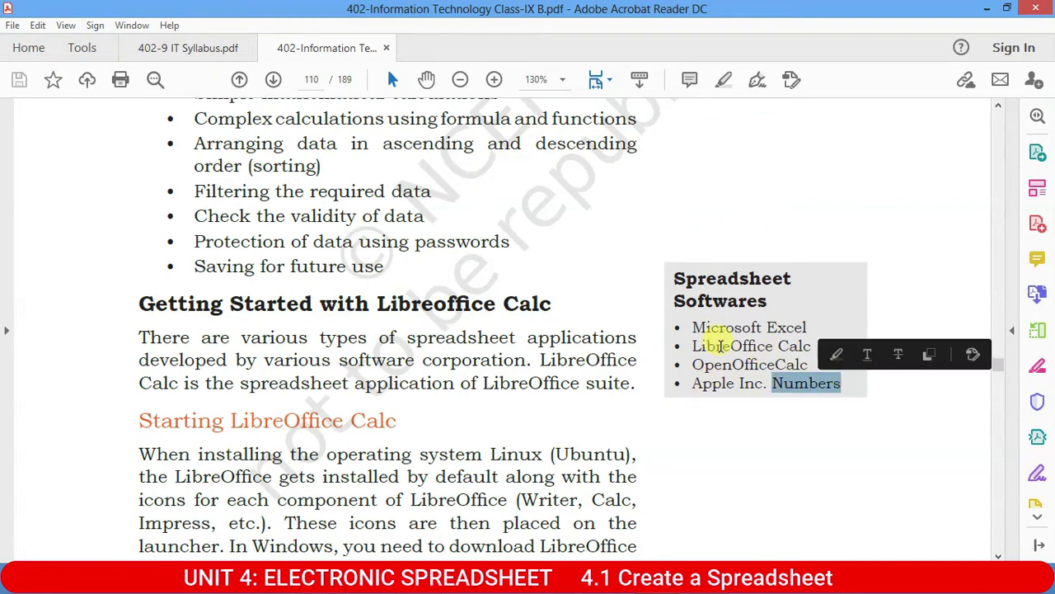
pyautogui.click(734, 345)
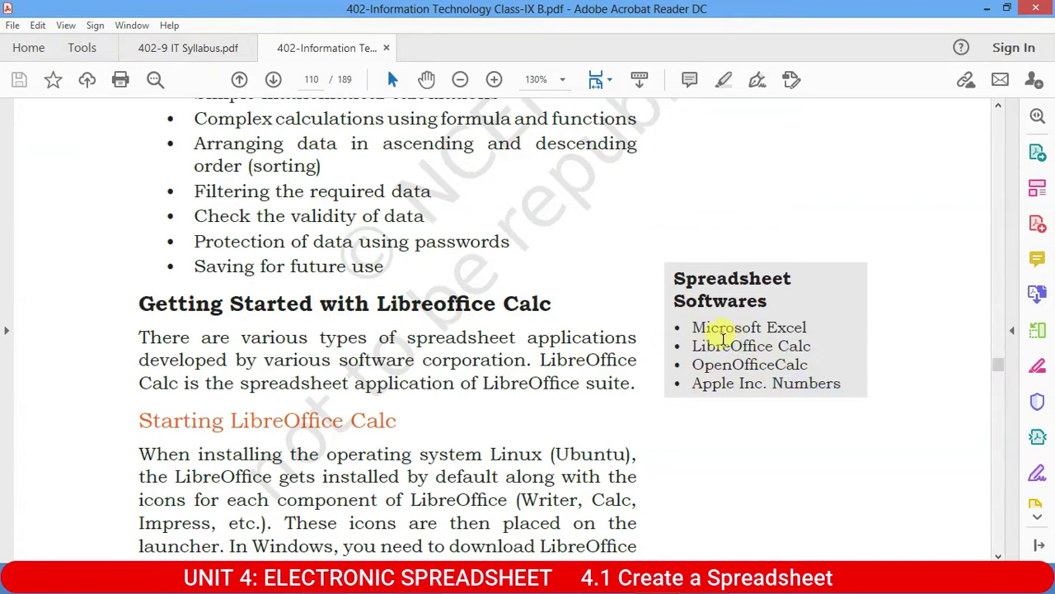
pyautogui.moveTo(691, 328)
pyautogui.mouseDown()
pyautogui.moveTo(812, 327)
pyautogui.moveTo(808, 347)
pyautogui.mouseUp()
pyautogui.click(695, 347)
pyautogui.moveTo(742, 347); pyautogui.dragTo(804, 348)
pyautogui.moveTo(693, 365); pyautogui.dragTo(808, 366)
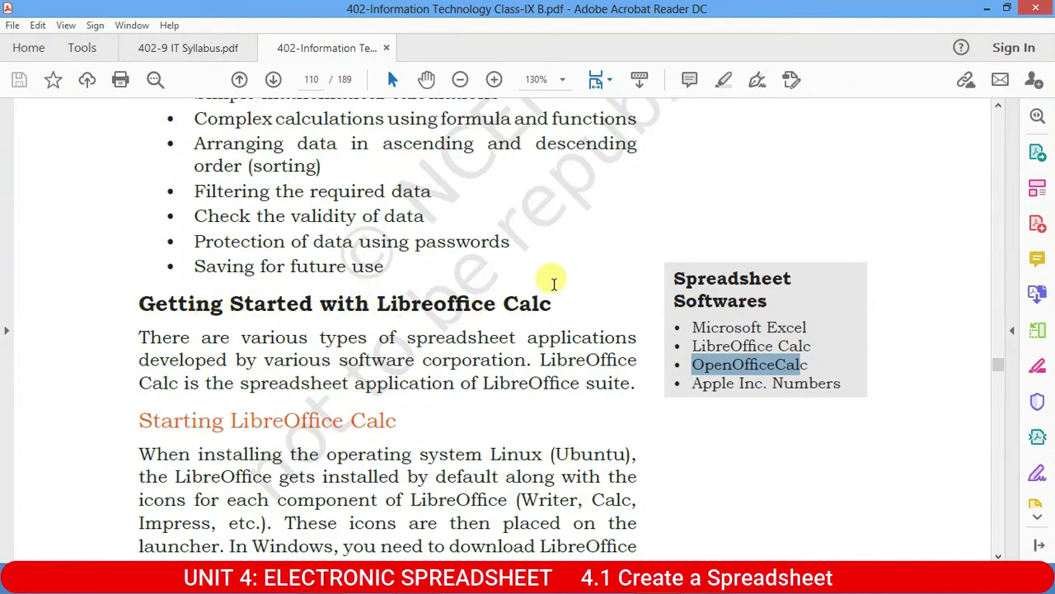
pyautogui.press('super+d')
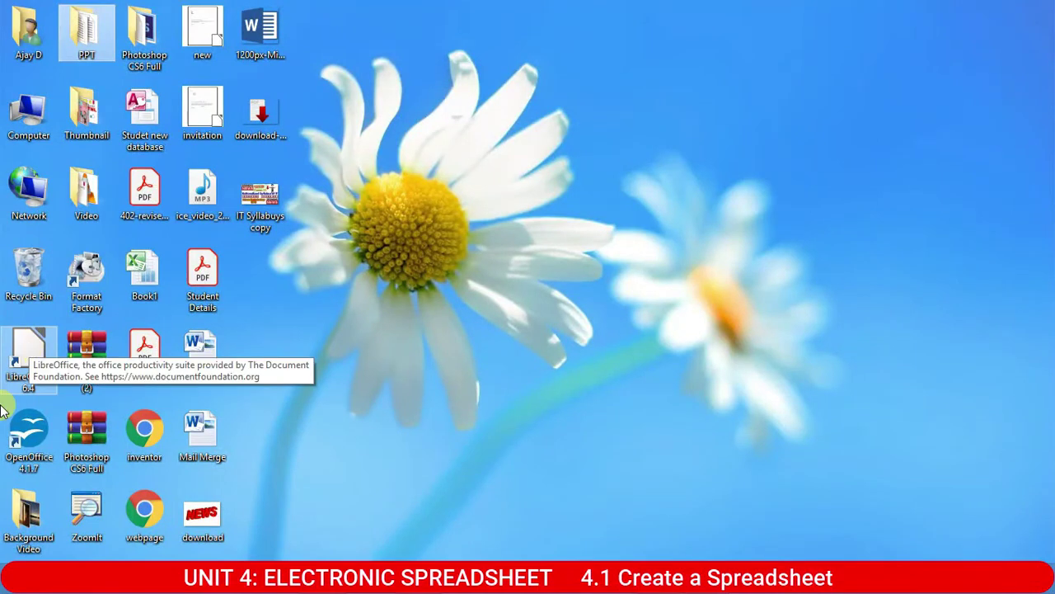
# - Launch LibreOffice from its desktop shortcut and create a blank Calc spreadsheet, Untitled 1
pyautogui.doubleClick(38, 355)
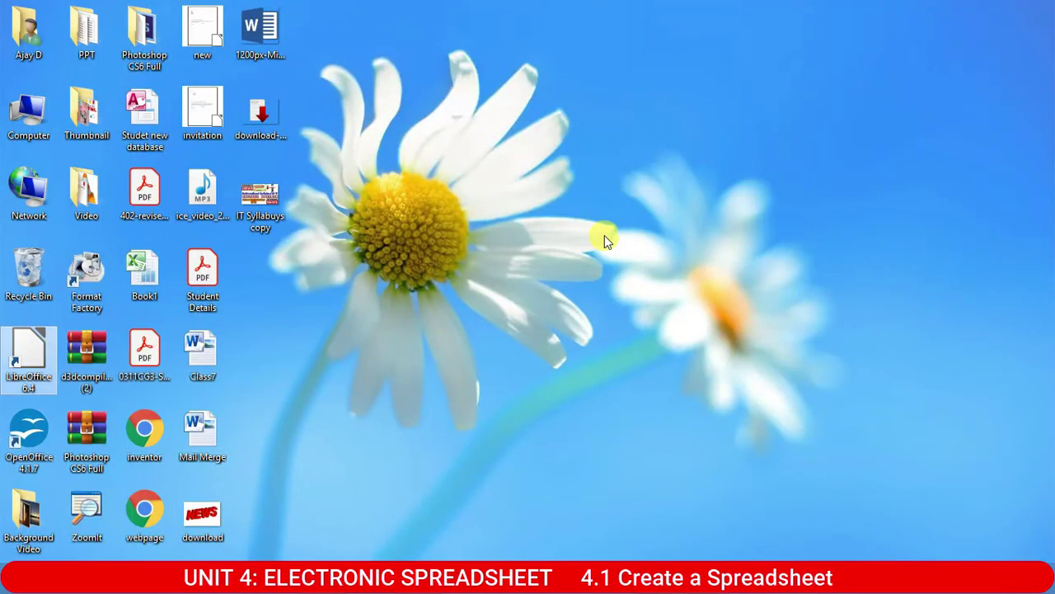
pyautogui.rightClick(678, 174)
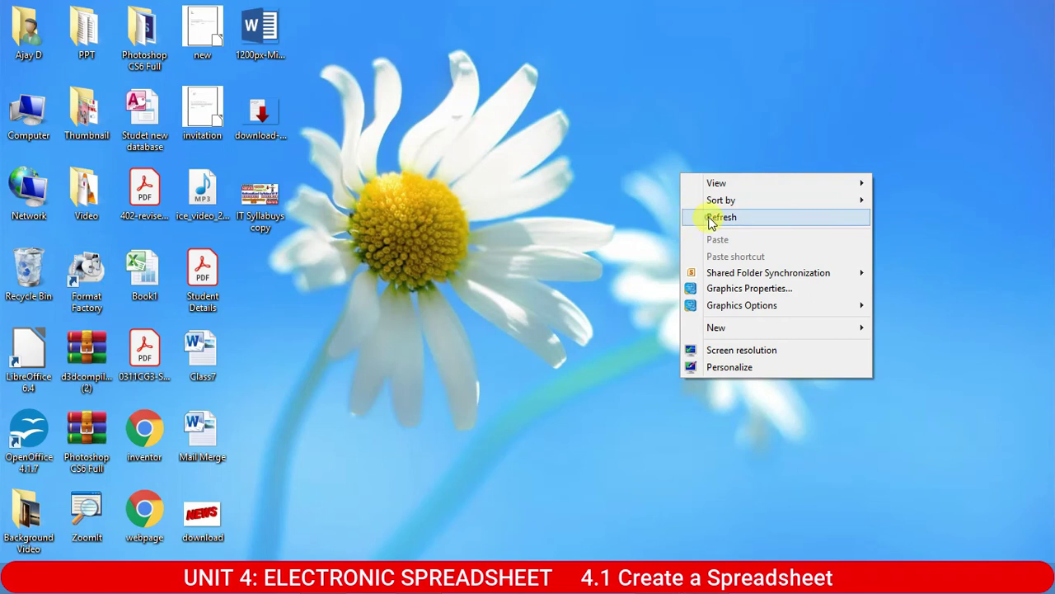
pyautogui.click(709, 217)
pyautogui.rightClick(632, 115)
pyautogui.click(678, 158)
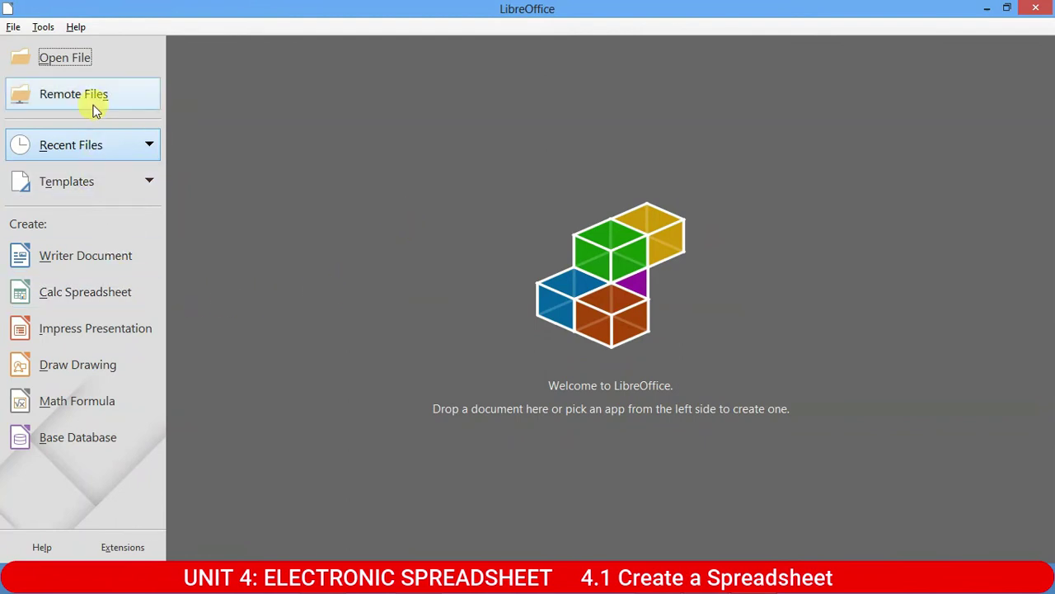
pyautogui.click(104, 294)
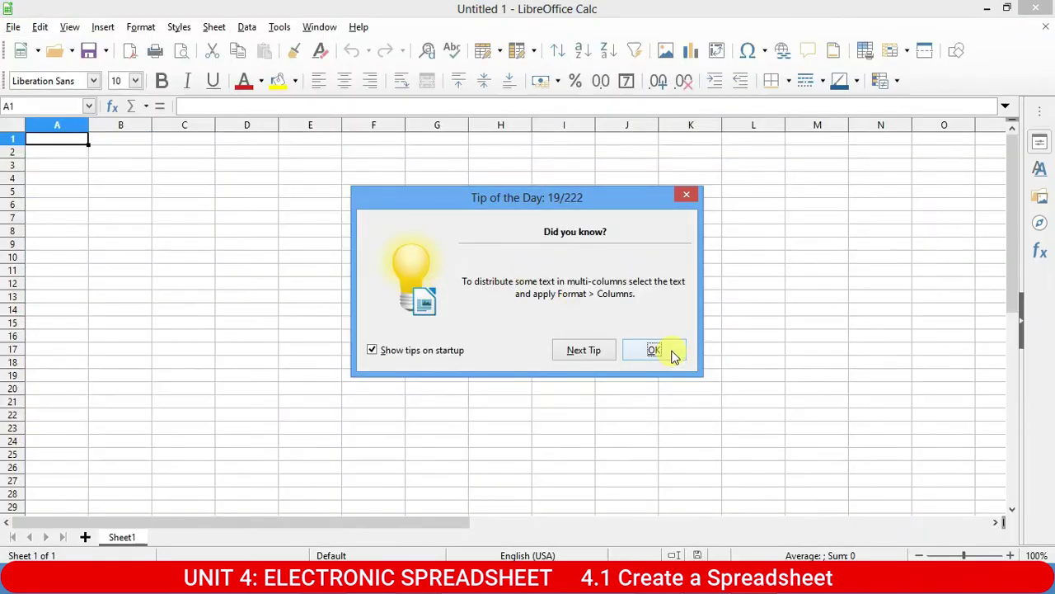
# - Dismiss the Tip of the Day and zoom the blank sheet out to 140%
pyautogui.click(654, 351)
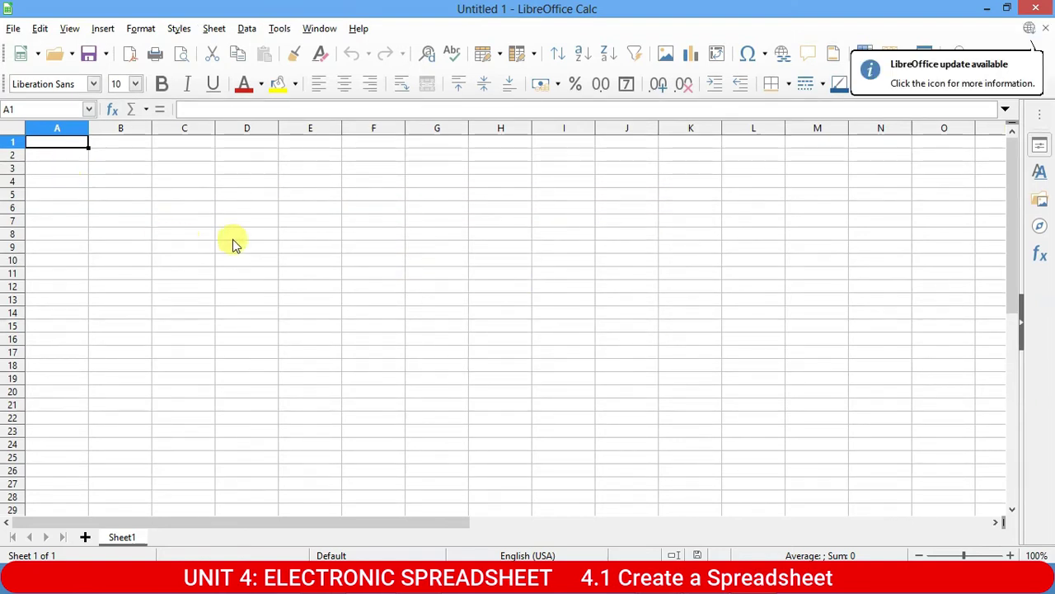
pyautogui.scroll(2, 101, 182)
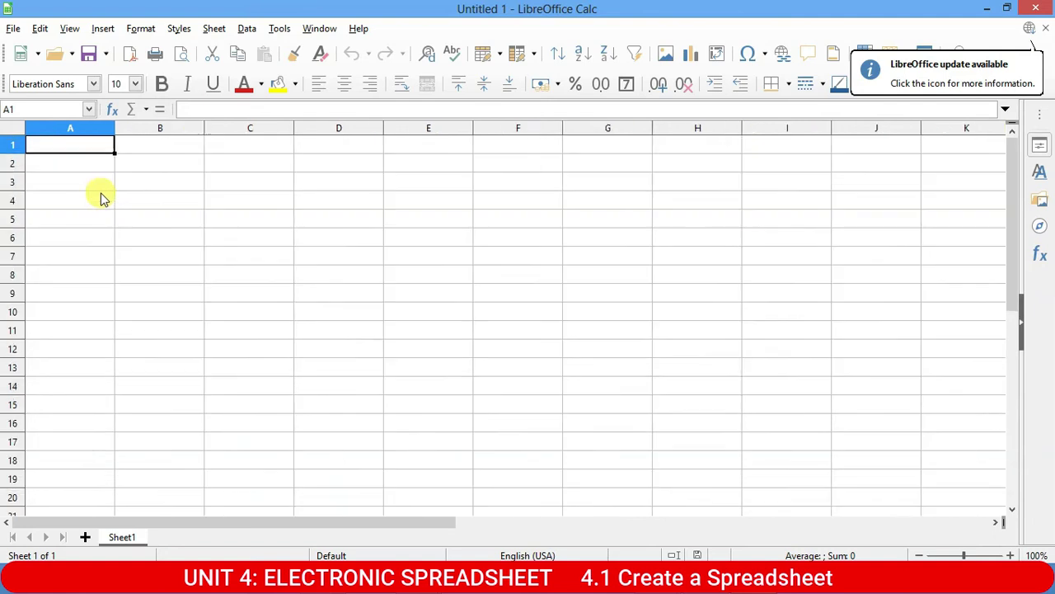
pyautogui.scroll(2, 107, 197)
pyautogui.scroll(2, 140, 204)
# - Click through cells A2, B2, C2 and D2 and scroll around the empty grid
pyautogui.click(185, 159)
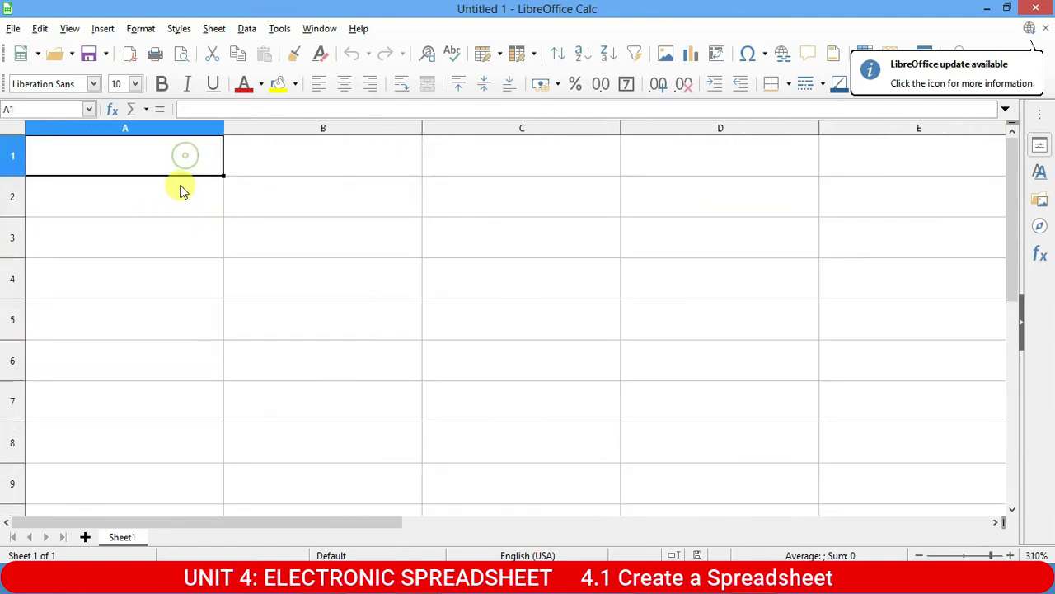
pyautogui.click(181, 184)
pyautogui.click(327, 225)
pyautogui.click(353, 196)
pyautogui.click(564, 192)
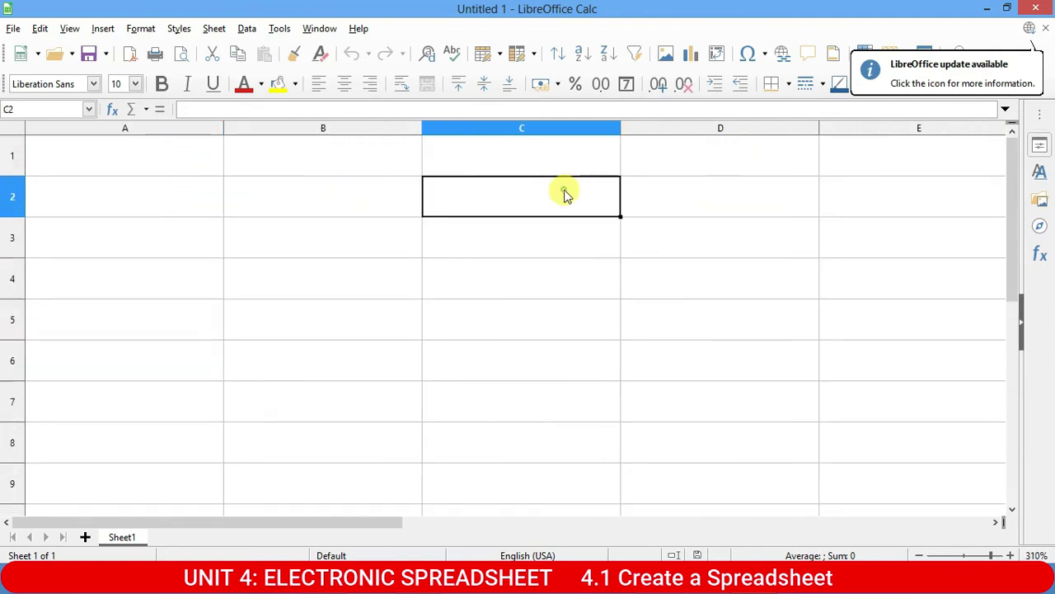
pyautogui.click(724, 196)
pyautogui.click(155, 213)
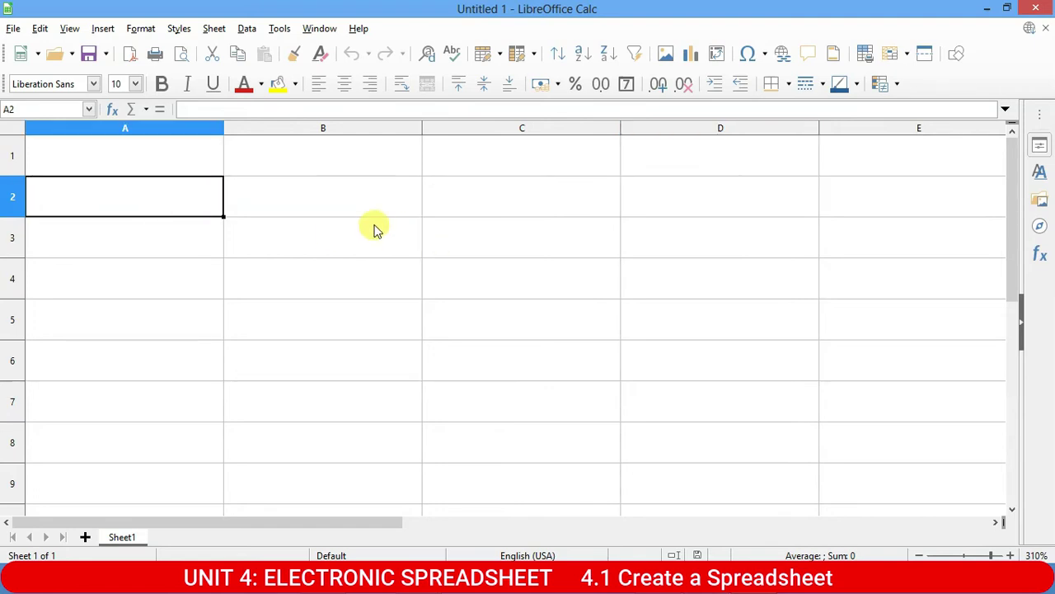
pyautogui.scroll(-1, 369, 230)
pyautogui.scroll(-2, 362, 239)
pyautogui.scroll(2, 361, 244)
pyautogui.scroll(-2, 435, 182)
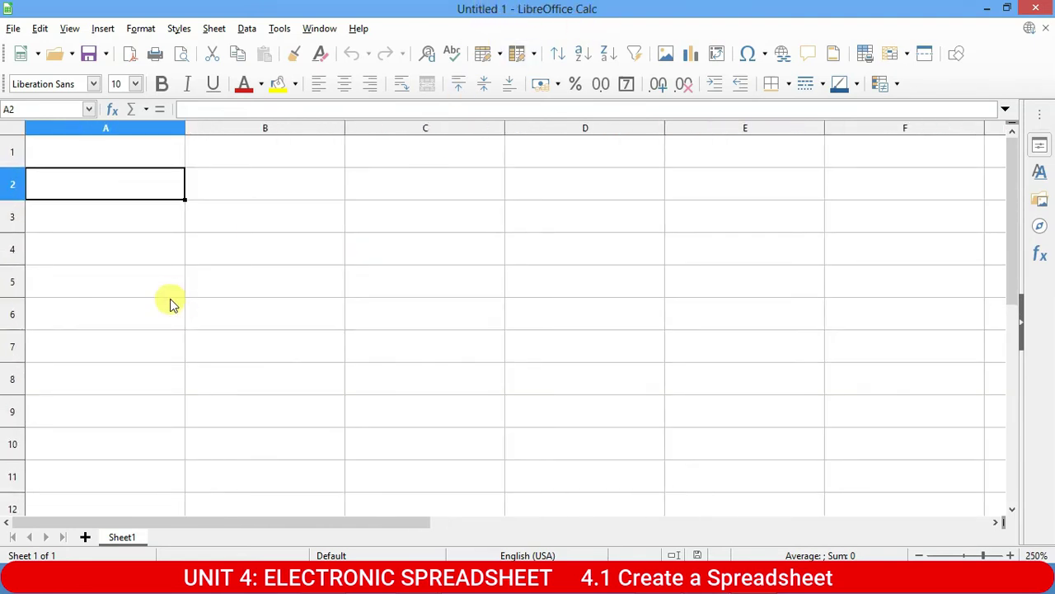
pyautogui.scroll(-3, 172, 292)
pyautogui.scroll(-3, 183, 285)
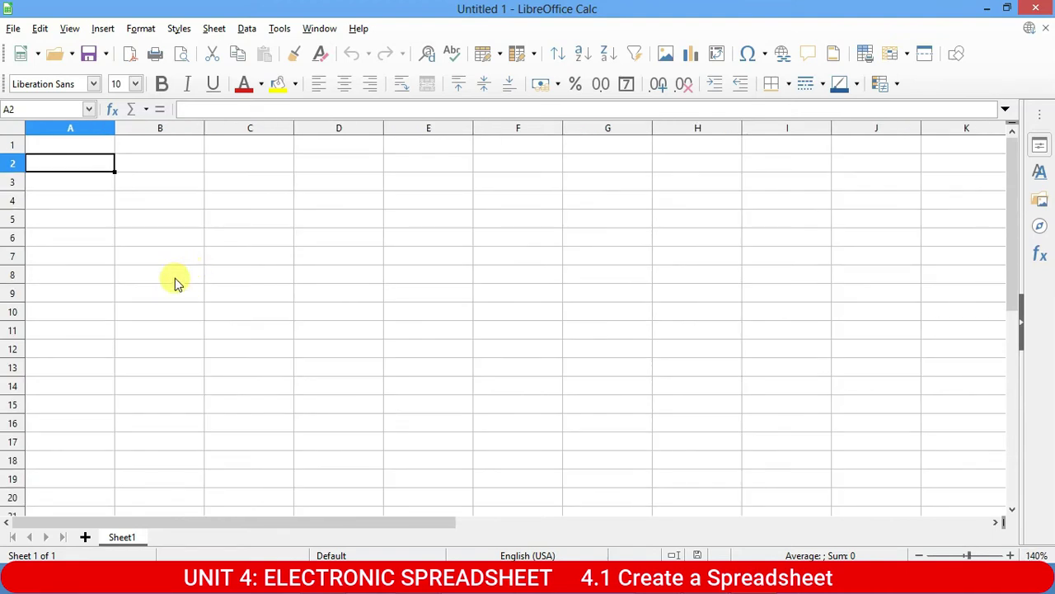
# - Launch Microsoft Excel 2010 from the Start menu's list of apps
pyautogui.click(12, 584)
pyautogui.scroll(-5, 185, 424)
pyautogui.scroll(-5, 250, 363)
pyautogui.scroll(2, 239, 304)
pyautogui.click(238, 205)
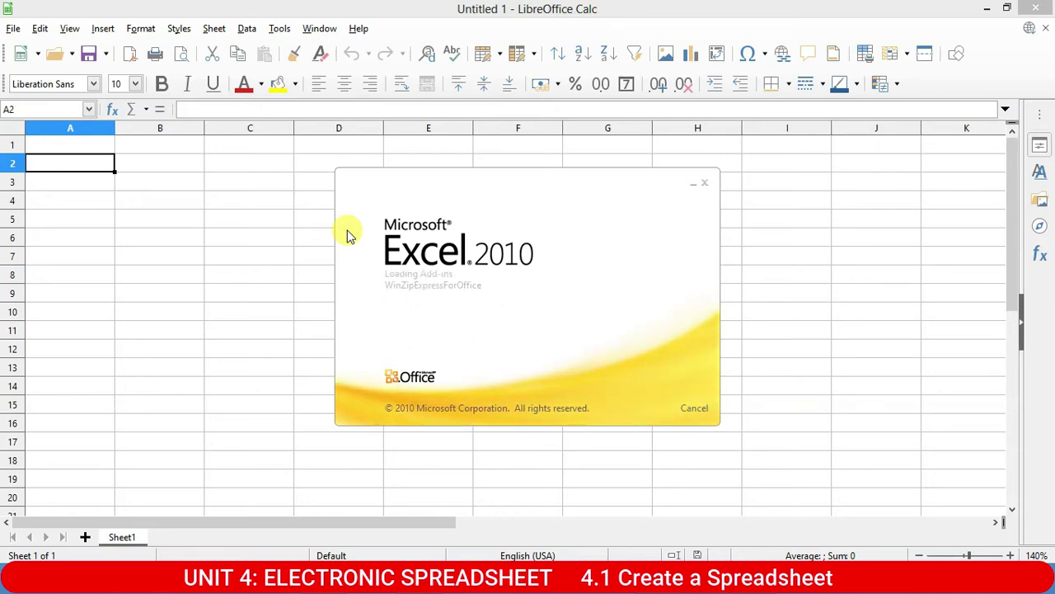
# - Move the Excel window lower, select cells F3, H3, E5, C4 and a block from A1
pyautogui.moveTo(621, 60)
pyautogui.mouseDown()
pyautogui.moveTo(606, 173)
pyautogui.moveTo(627, 164)
pyautogui.mouseUp()
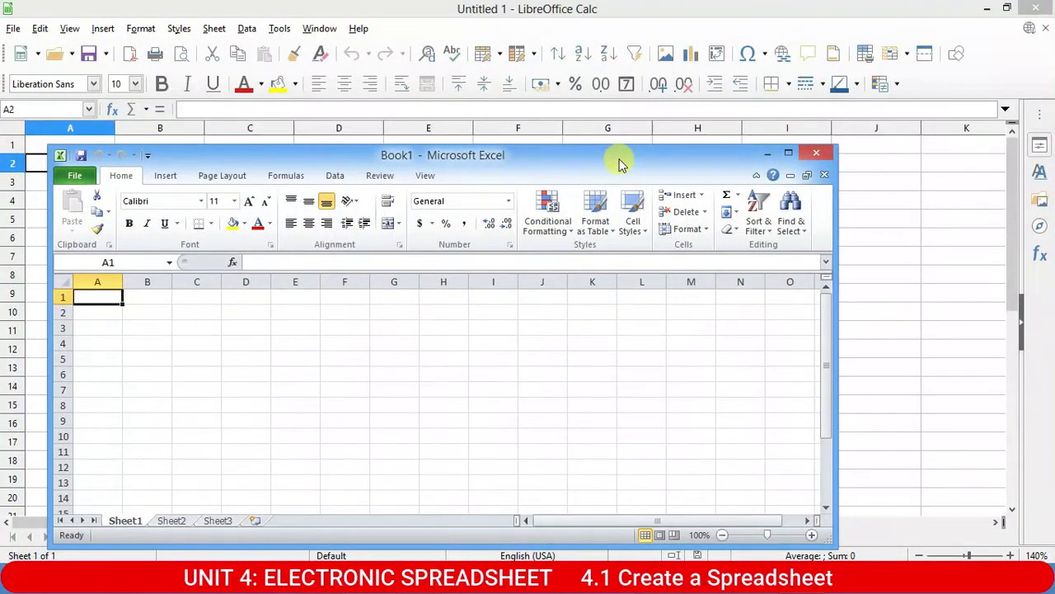
pyautogui.click(188, 309)
pyautogui.click(345, 328)
pyautogui.click(445, 328)
pyautogui.click(295, 358)
pyautogui.click(195, 344)
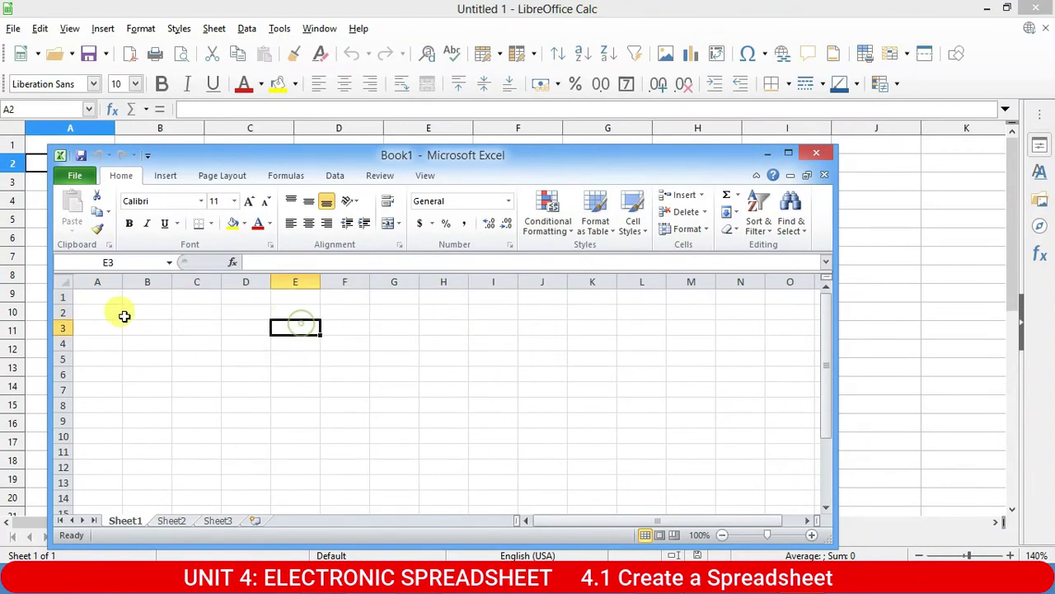
pyautogui.moveTo(103, 302)
pyautogui.mouseDown()
pyautogui.moveTo(212, 352)
pyautogui.moveTo(540, 442)
pyautogui.moveTo(544, 488)
pyautogui.mouseUp()
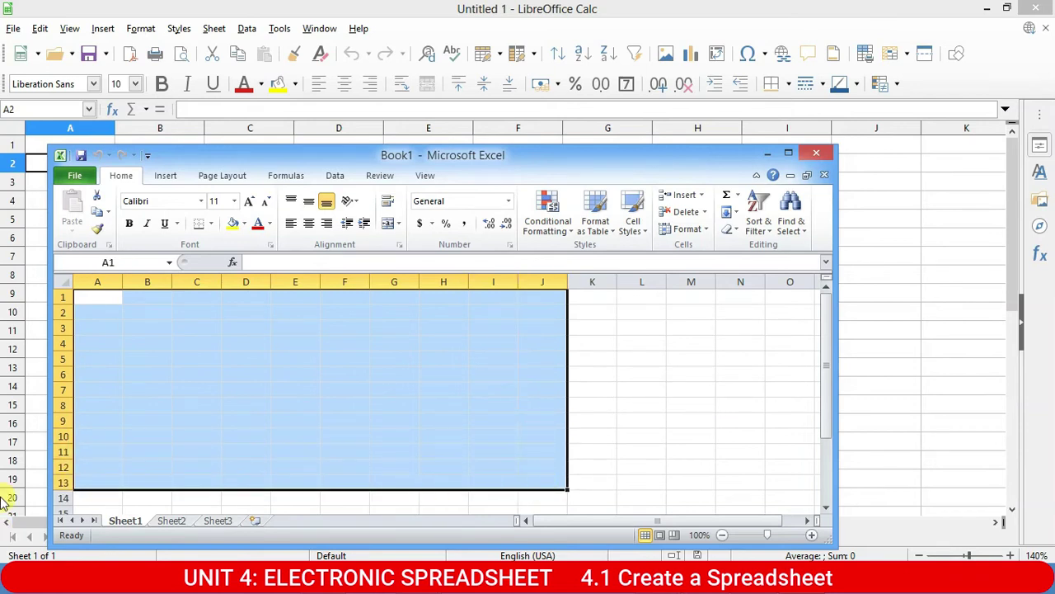
pyautogui.click(294, 388)
# - Select cells G6, E4, H5, D4, F4 and H4 in Book1 one after another
pyautogui.click(394, 373)
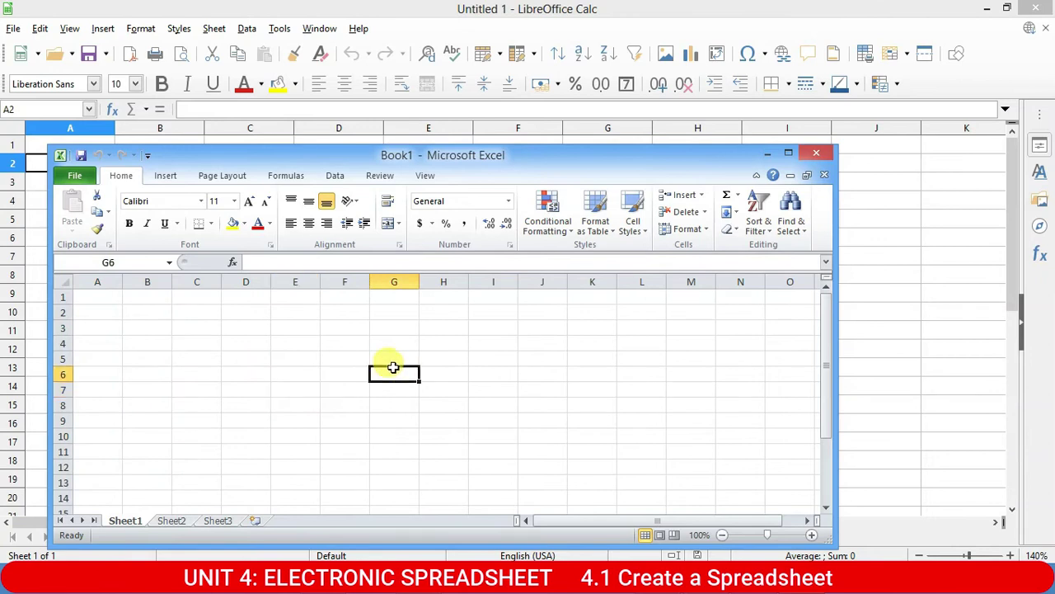
pyautogui.click(293, 347)
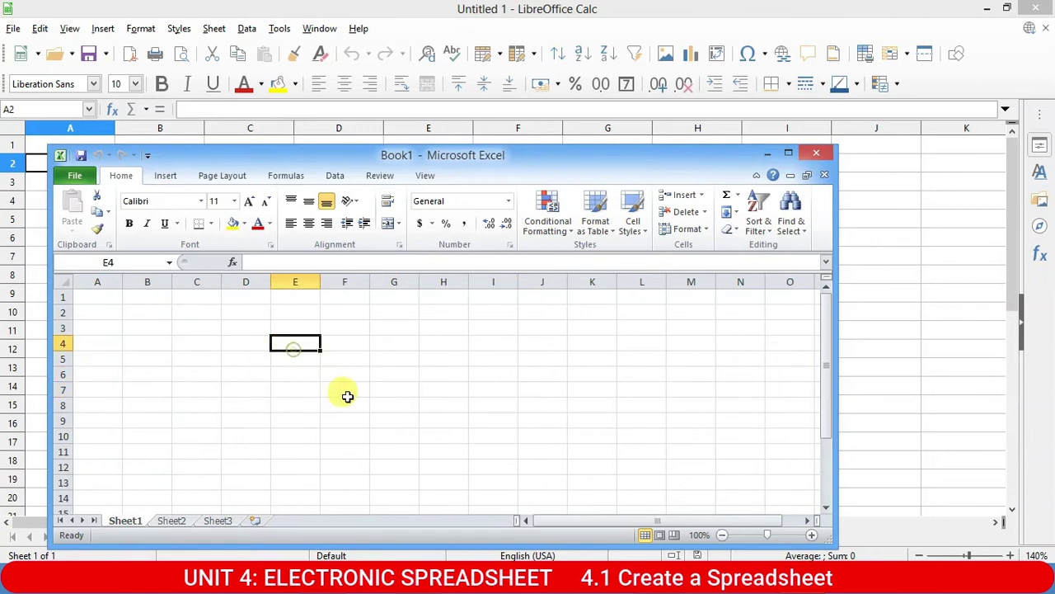
pyautogui.click(445, 358)
pyautogui.click(246, 342)
pyautogui.click(304, 342)
pyautogui.click(346, 343)
pyautogui.click(424, 343)
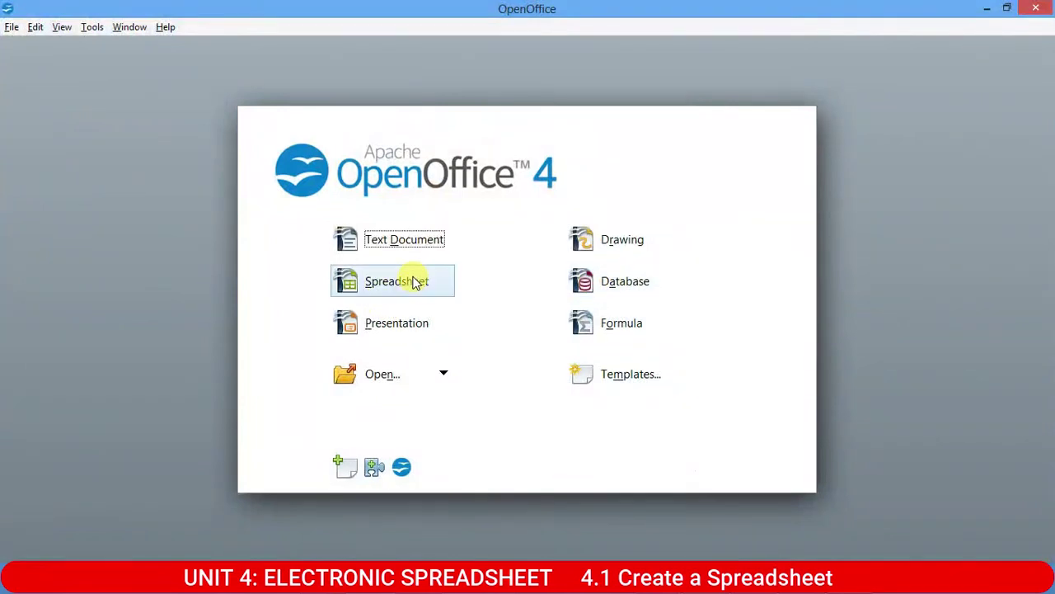
# - Create a blank OpenOffice spreadsheet and restore its window from full screen
pyautogui.click(407, 285)
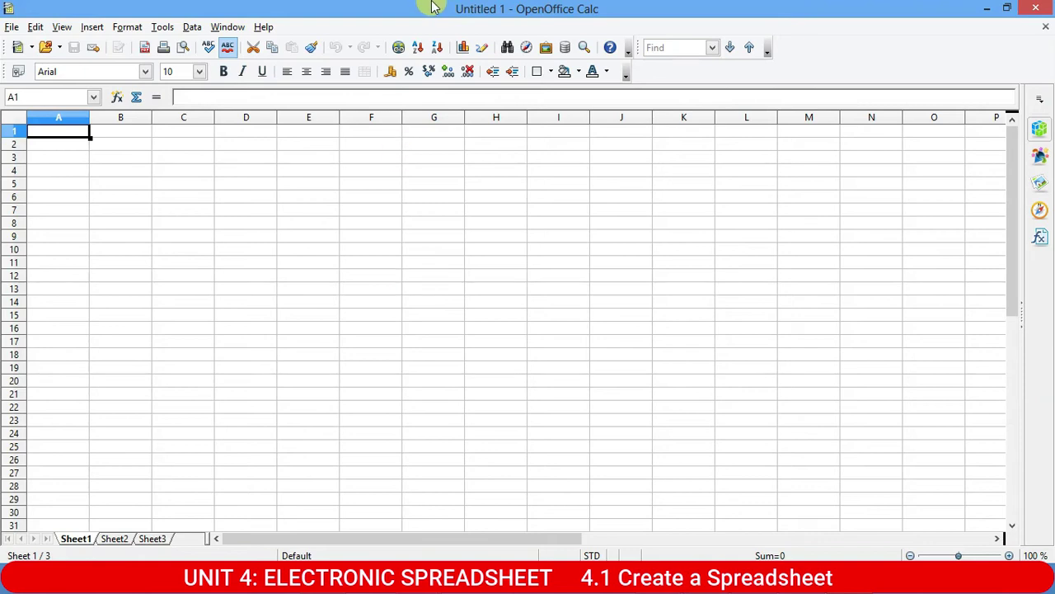
pyautogui.moveTo(561, 8)
pyautogui.mouseDown()
pyautogui.moveTo(551, 139)
pyautogui.moveTo(560, 88)
pyautogui.mouseUp()
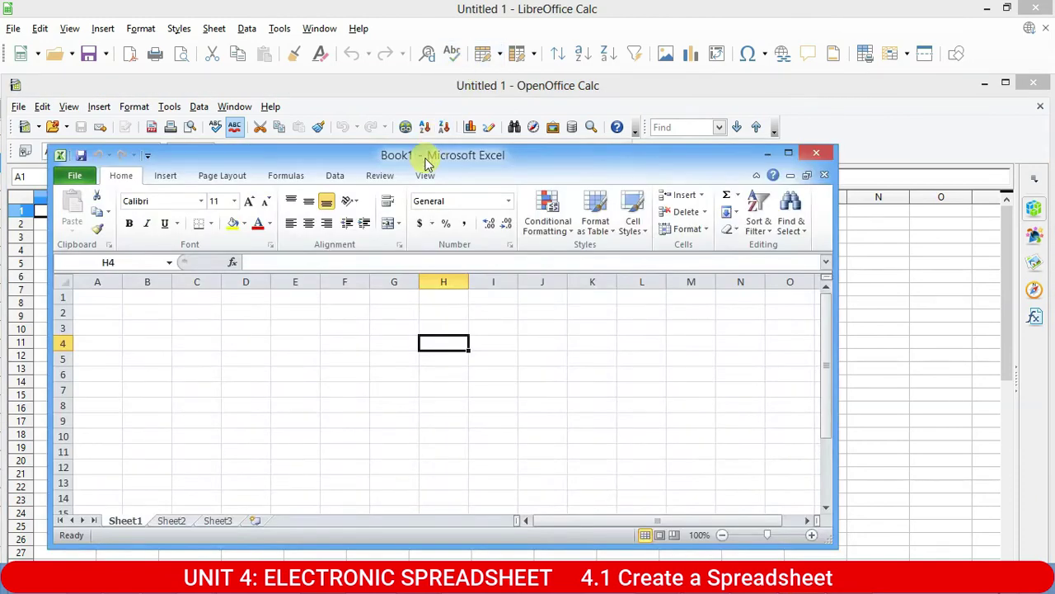
# - Move the Excel window down, then bring LibreOffice Calc forward and select B3, C2 and B6
pyautogui.moveTo(420, 167); pyautogui.dragTo(383, 319)
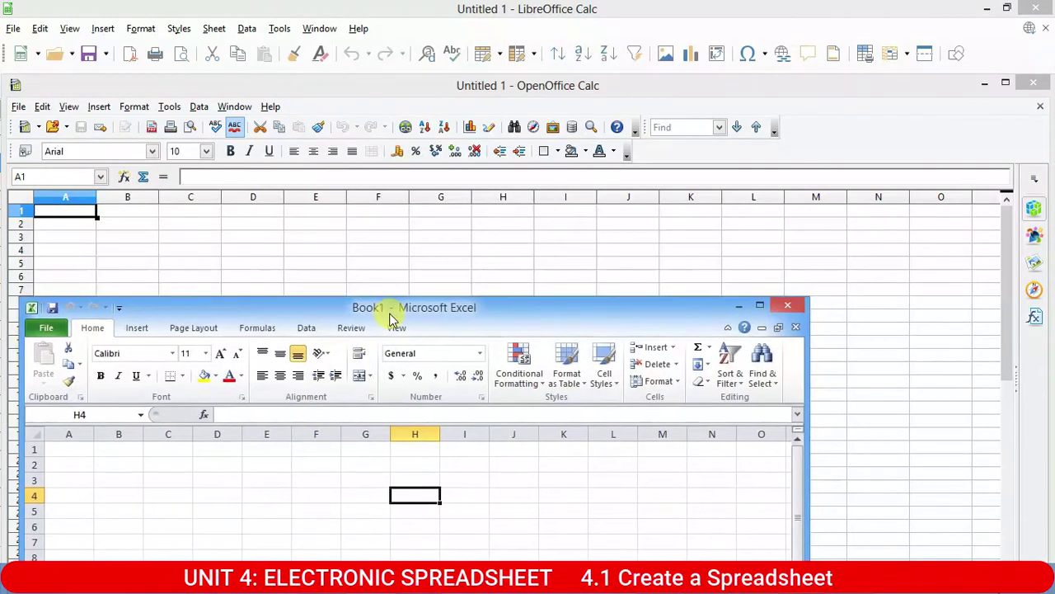
pyautogui.moveTo(383, 319); pyautogui.dragTo(380, 297)
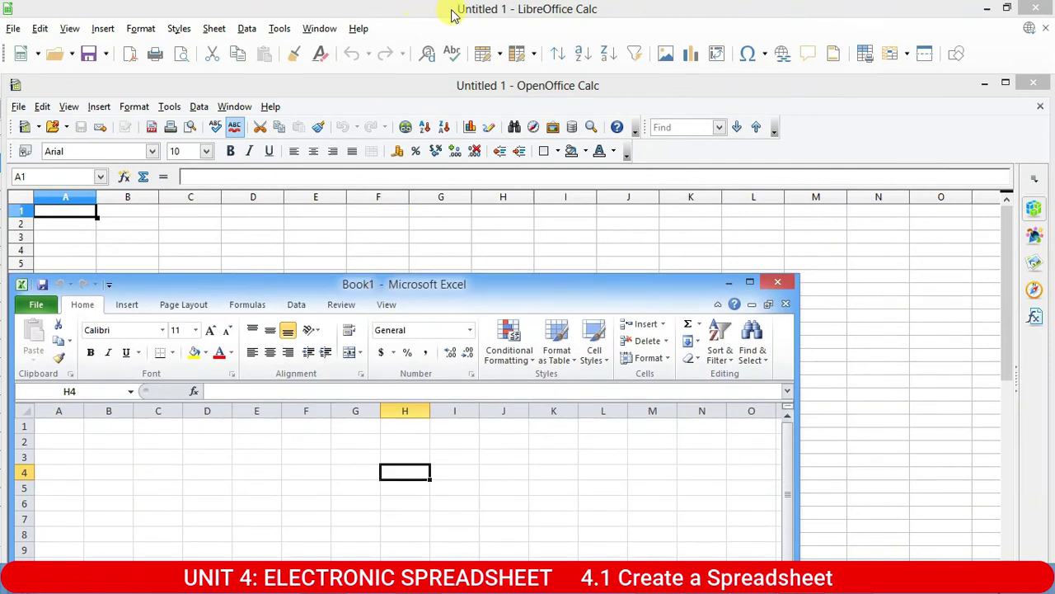
pyautogui.click(452, 17)
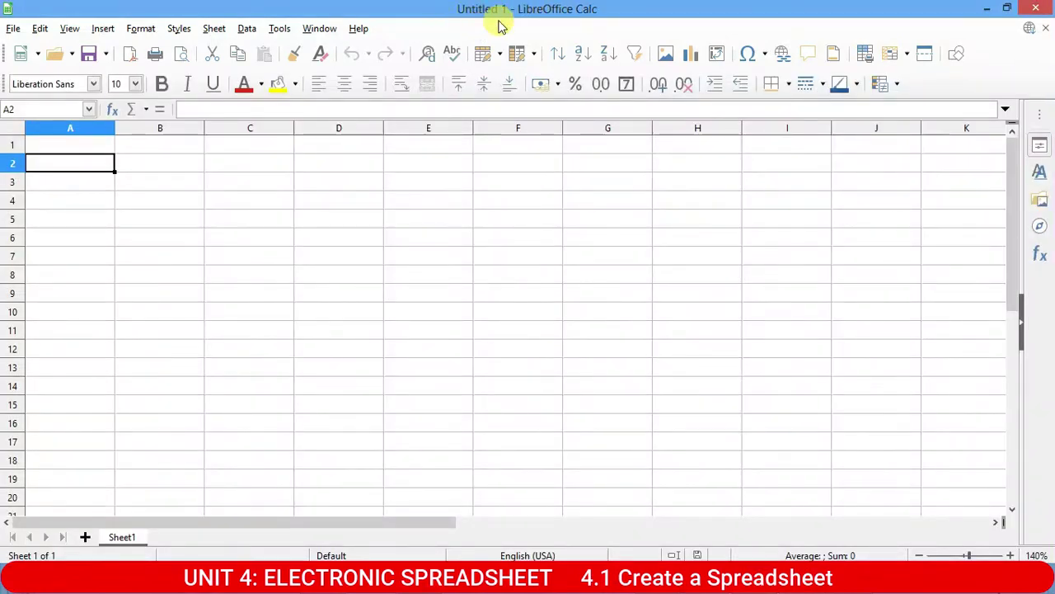
pyautogui.click(153, 183)
pyautogui.click(279, 166)
pyautogui.click(170, 238)
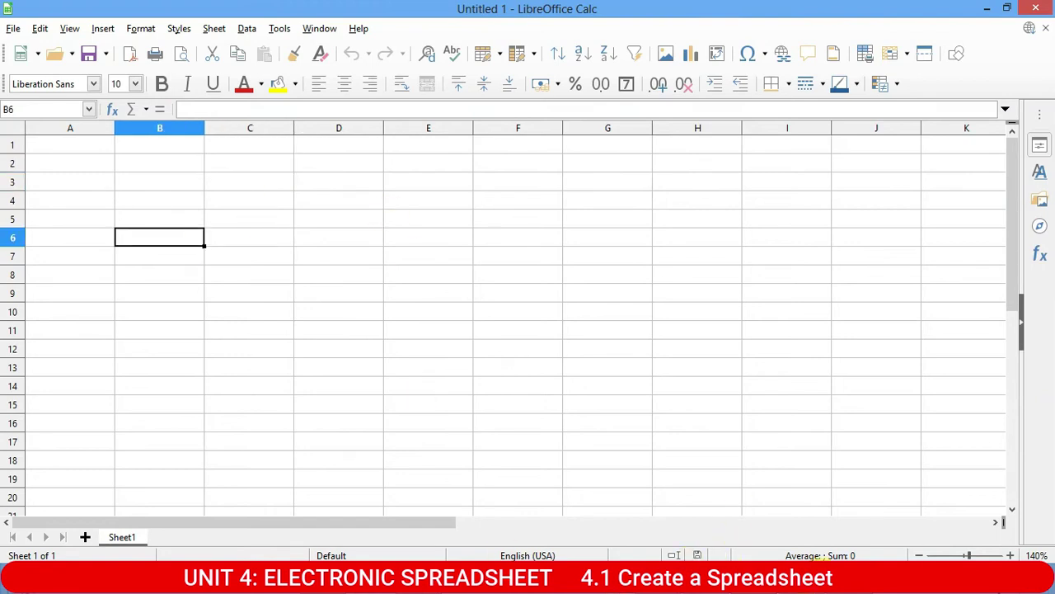
# - Switch to Excel, move its window to the screen top and select I3 and F6
pyautogui.hotkey('alt', 'Tab')
pyautogui.moveTo(385, 284); pyautogui.dragTo(532, 85)
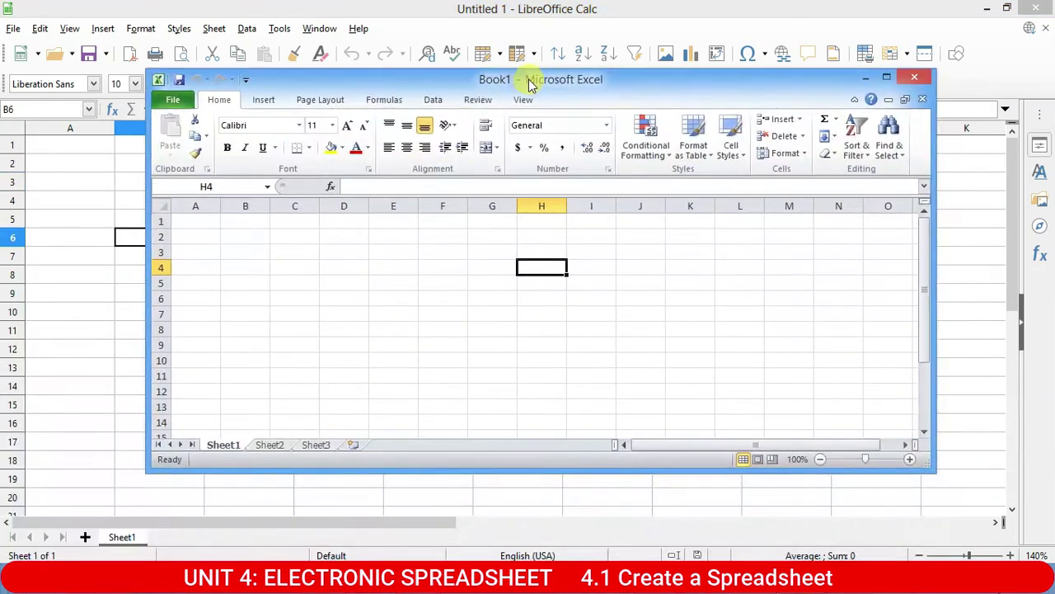
pyautogui.click(573, 253)
pyautogui.click(462, 295)
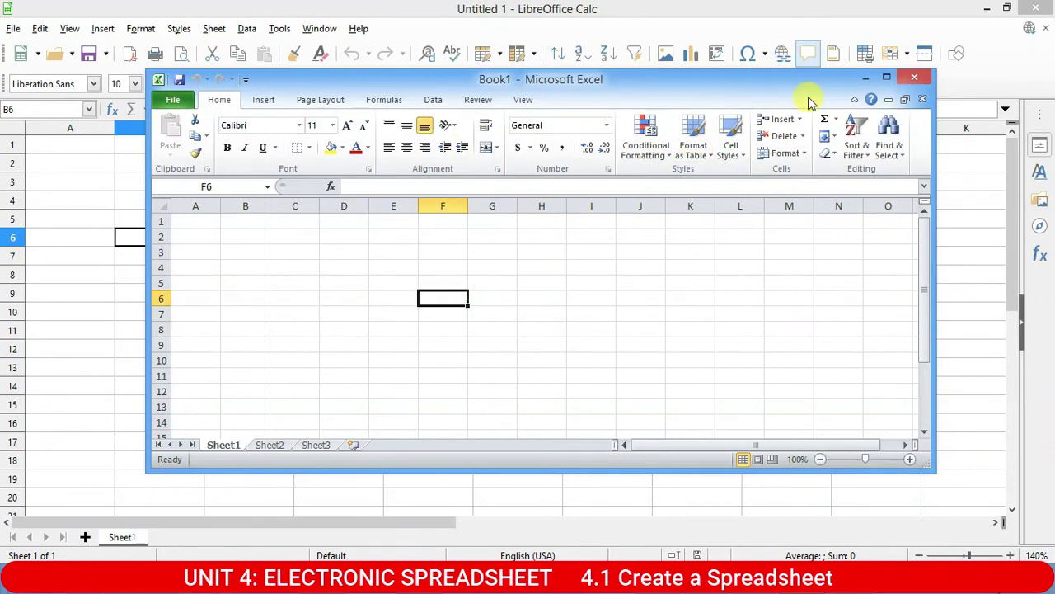
# - Switch to OpenOffice Calc, select G7 and D5, maximise the window and select D9
pyautogui.hotkey('alt', 'Tab')
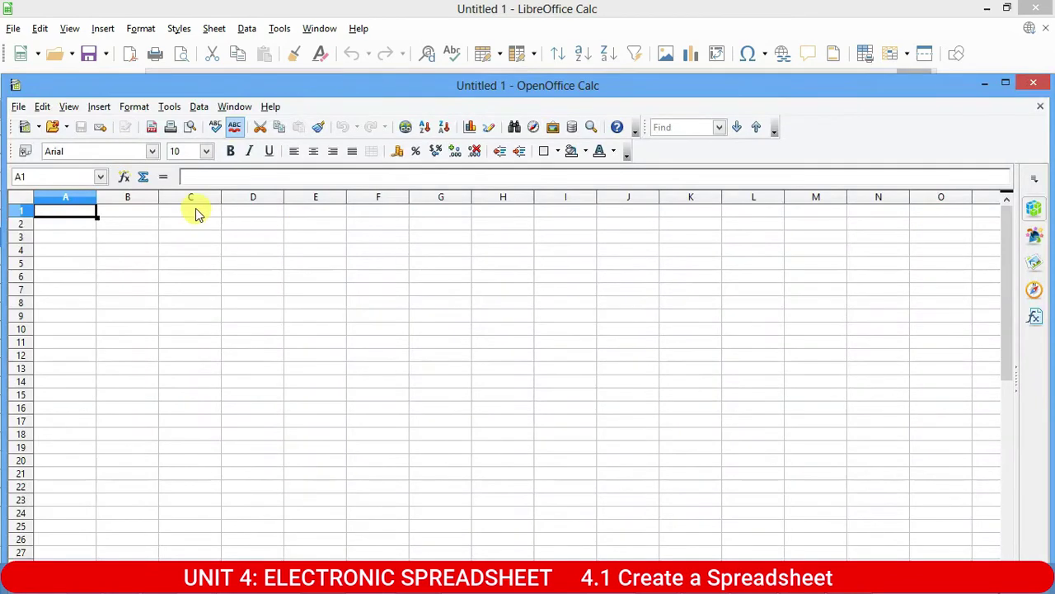
pyautogui.click(416, 291)
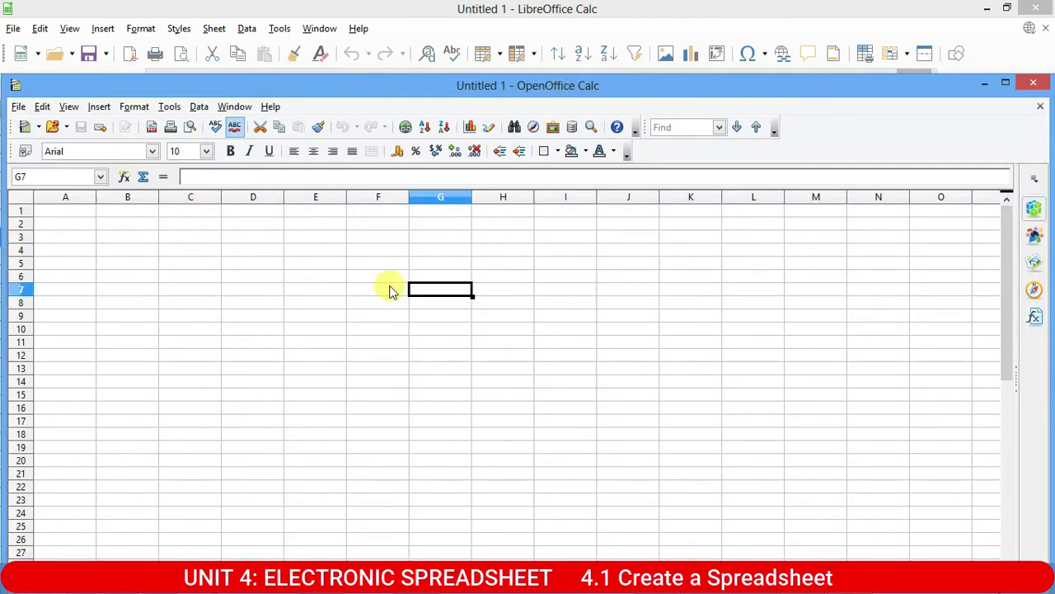
pyautogui.click(272, 266)
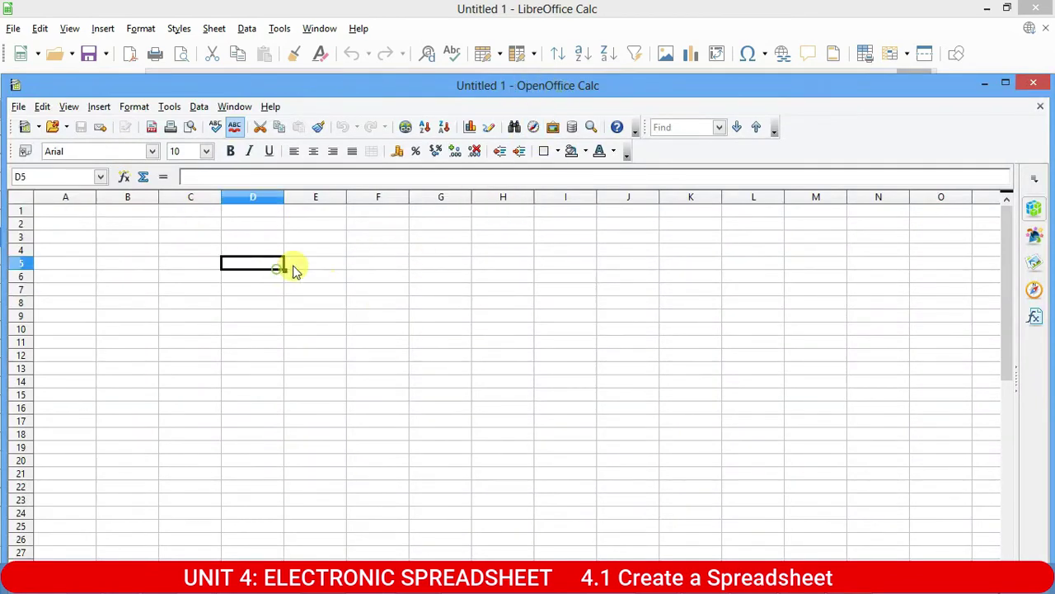
pyautogui.click(1009, 84)
pyautogui.click(274, 237)
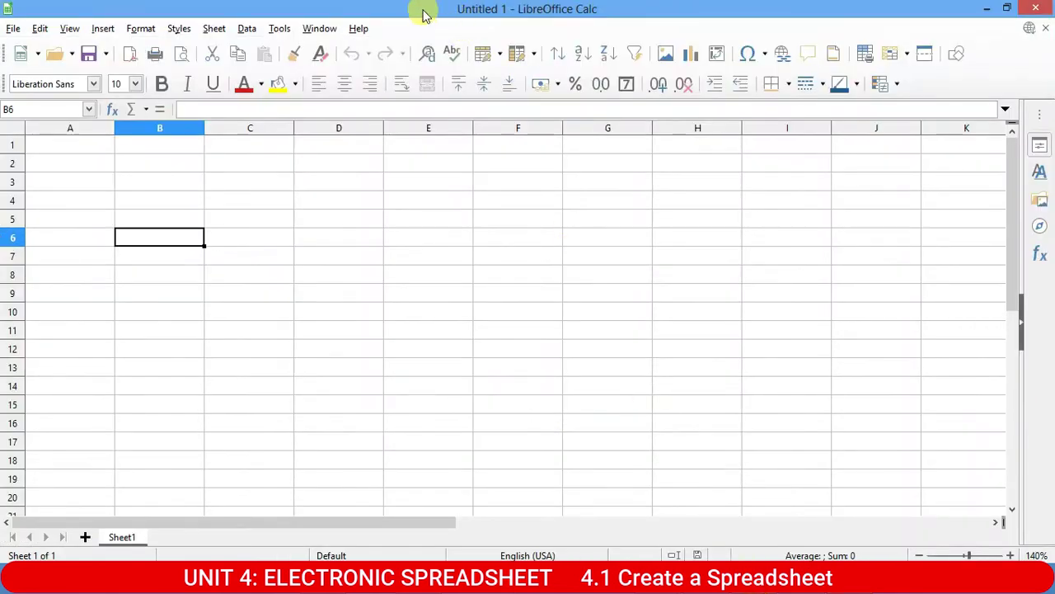
pyautogui.click(414, 235)
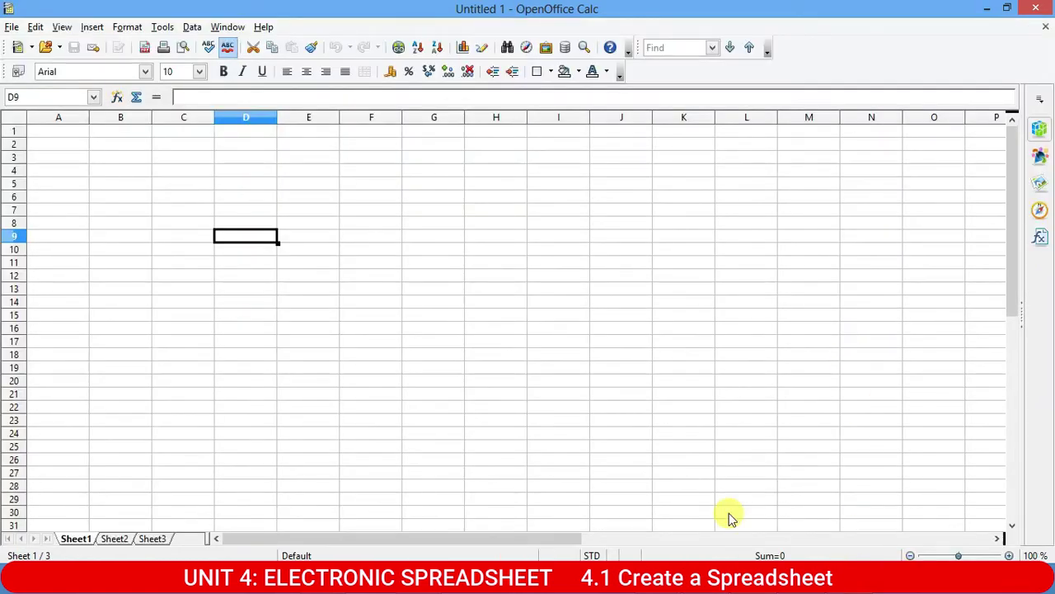
pyautogui.click(159, 185)
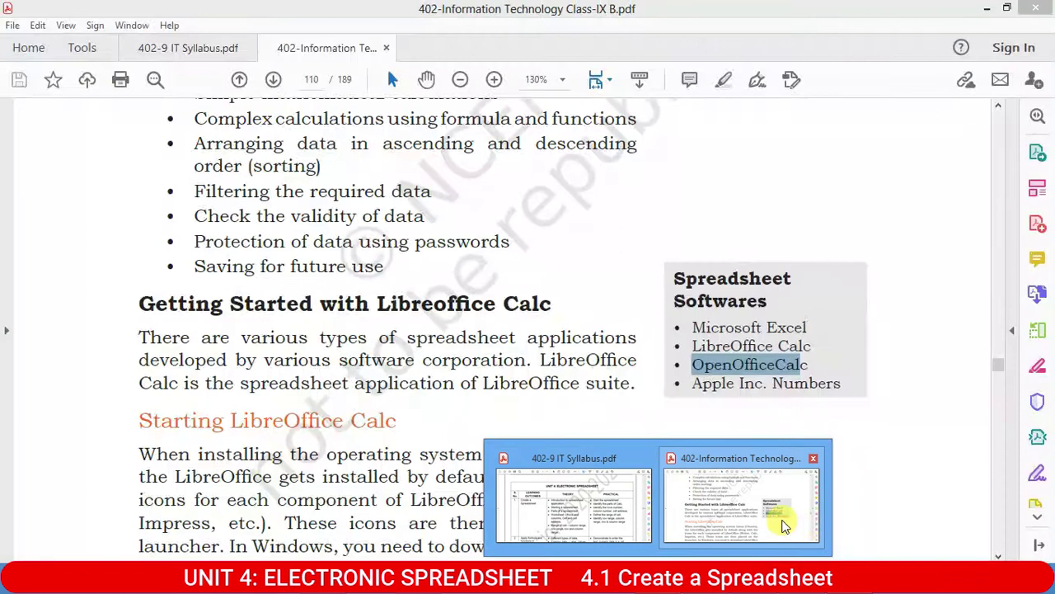
pyautogui.click(734, 523)
# - Highlight the sentence beginning 'There are various types' and the word LibreOffice, then clear them
pyautogui.scroll(-5, 465, 305)
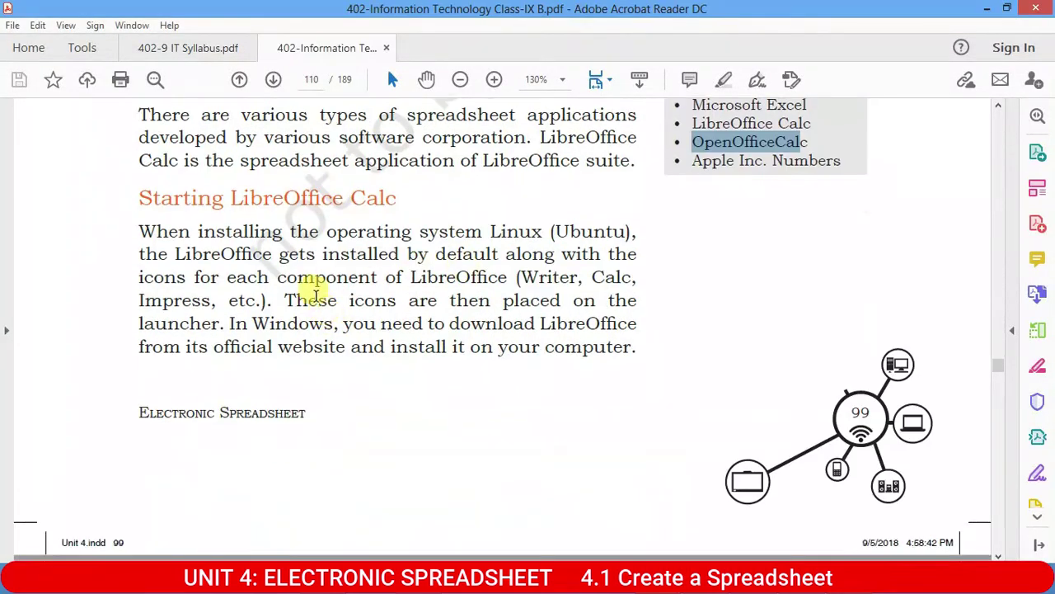
pyautogui.scroll(4, 310, 283)
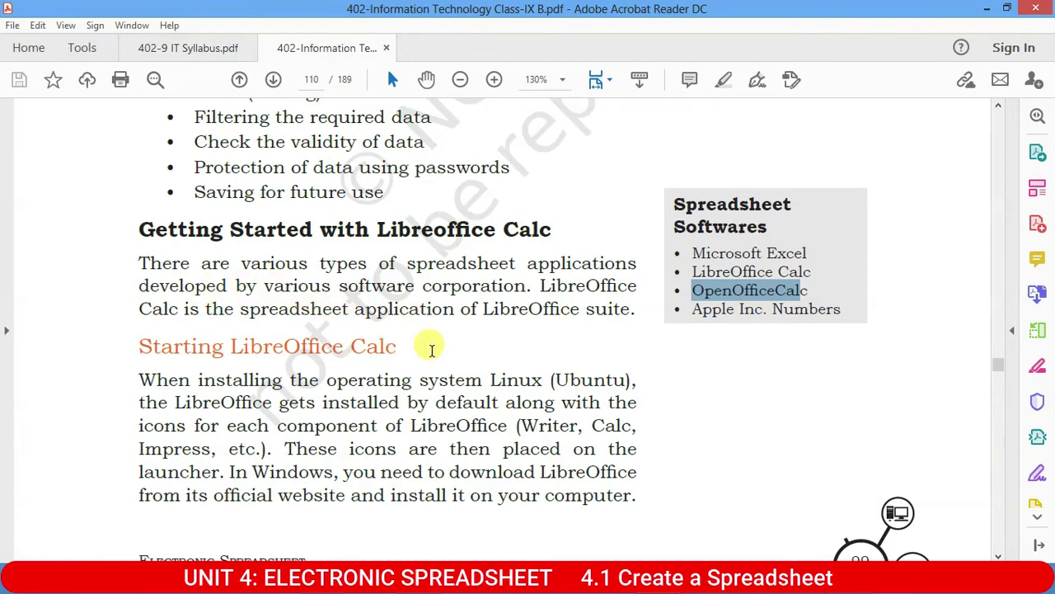
pyautogui.moveTo(139, 263)
pyautogui.mouseDown()
pyautogui.moveTo(601, 271)
pyautogui.moveTo(616, 286)
pyautogui.moveTo(247, 273)
pyautogui.moveTo(525, 293)
pyautogui.mouseUp()
pyautogui.click(671, 313)
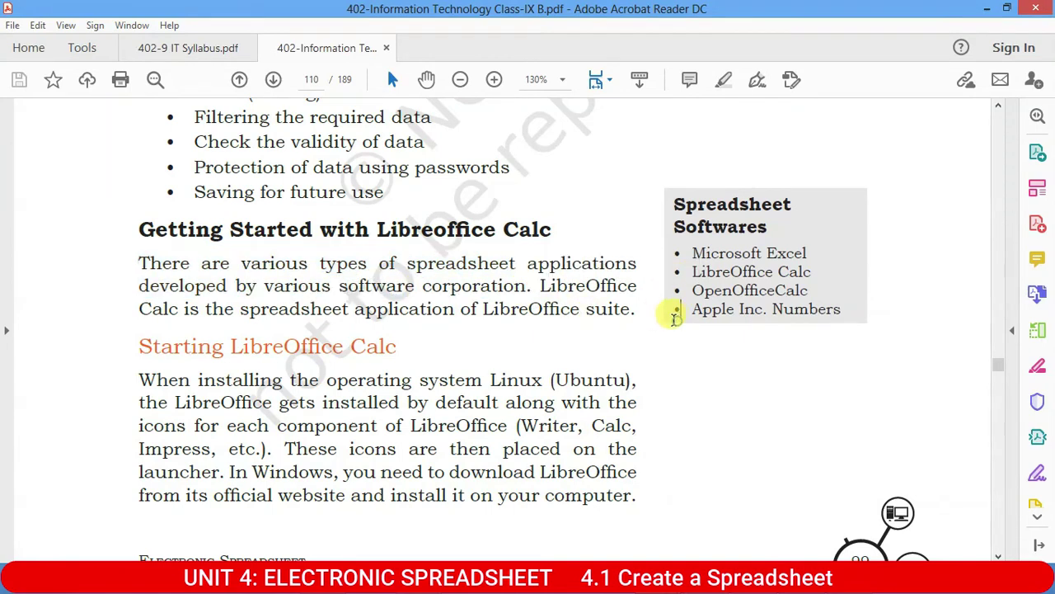
pyautogui.moveTo(542, 285); pyautogui.dragTo(627, 286)
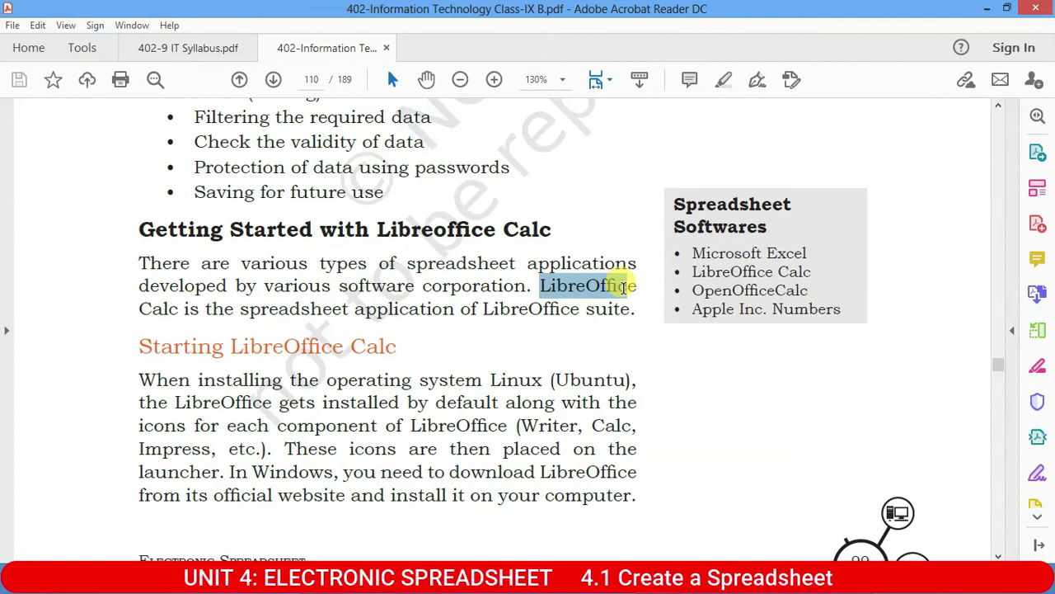
pyautogui.click(580, 313)
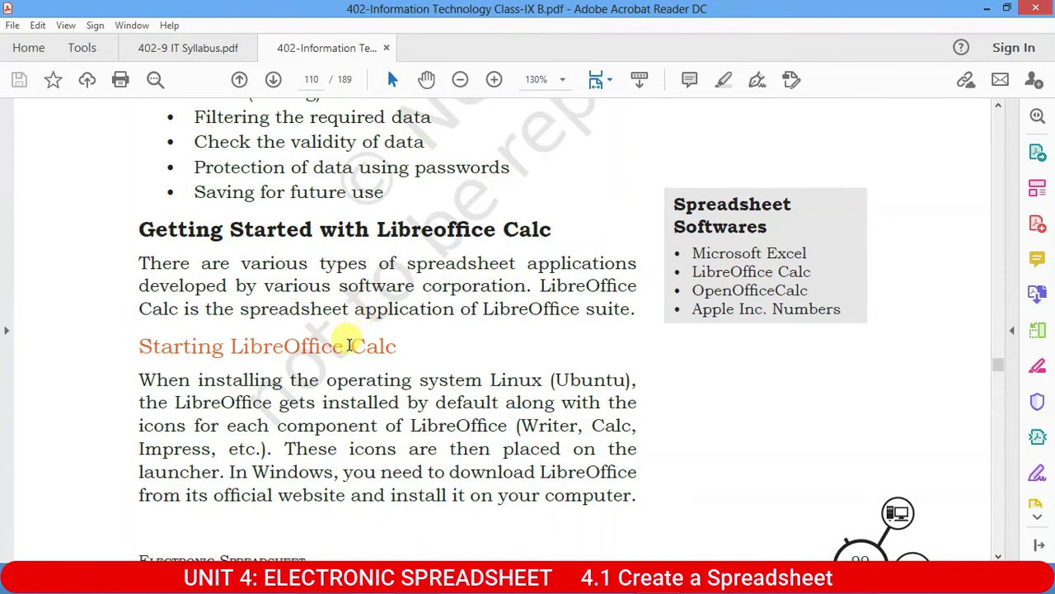
# - Select '(Ubuntu)' in the paragraph twice to point it out, then deselect it
pyautogui.scroll(-3, 358, 338)
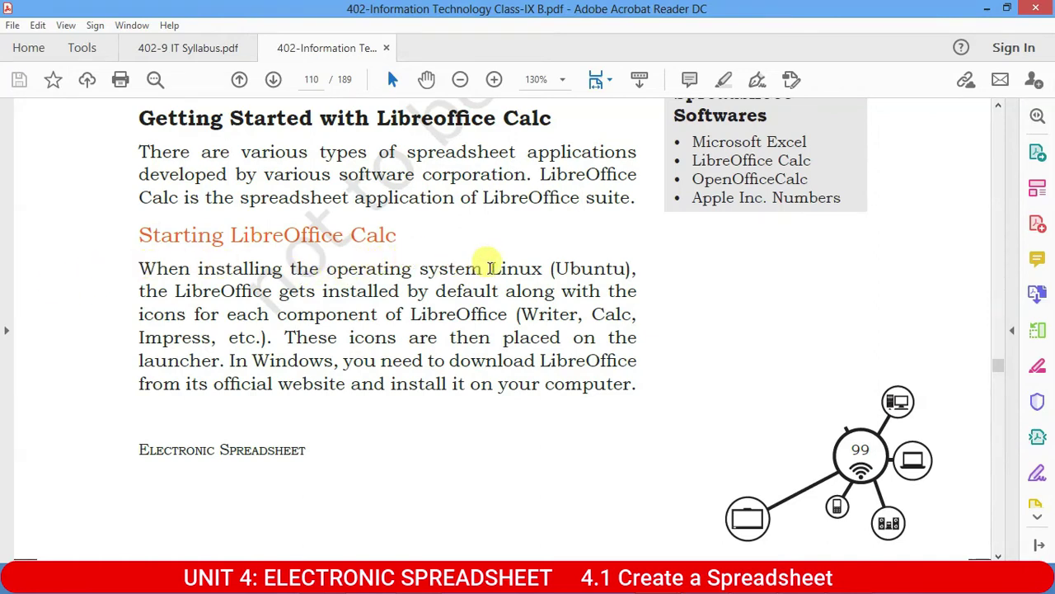
pyautogui.moveTo(552, 268); pyautogui.dragTo(627, 264)
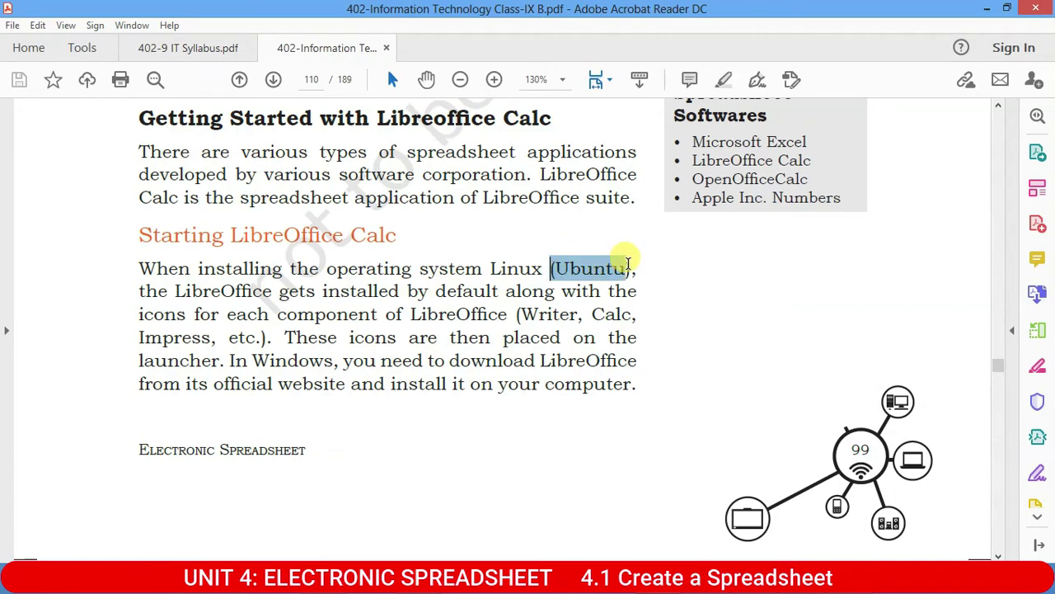
pyautogui.moveTo(628, 264); pyautogui.dragTo(628, 265)
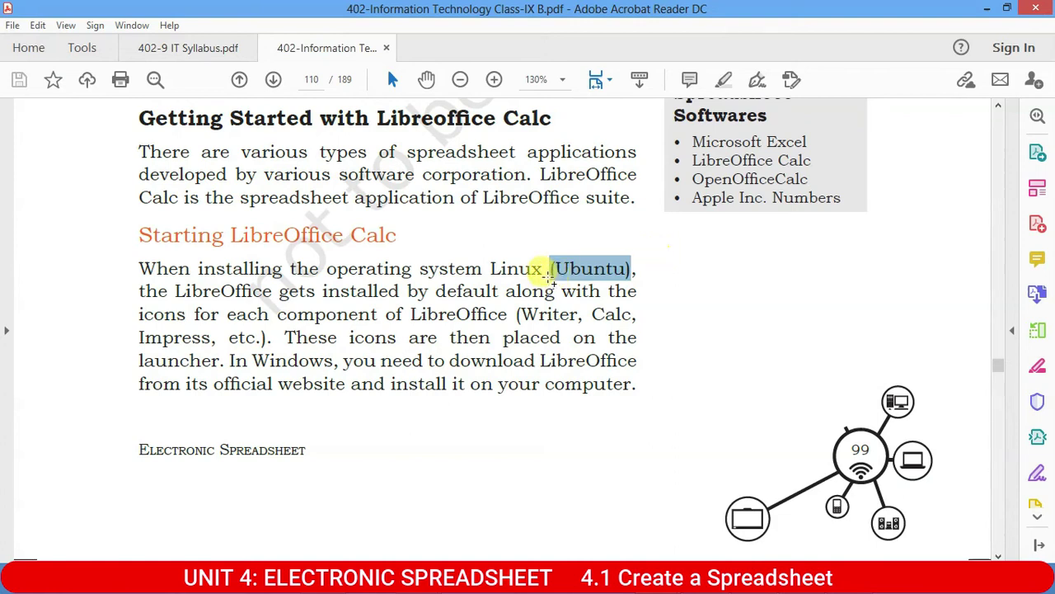
pyautogui.click(568, 268)
pyautogui.moveTo(553, 267); pyautogui.dragTo(626, 263)
pyautogui.click(533, 272)
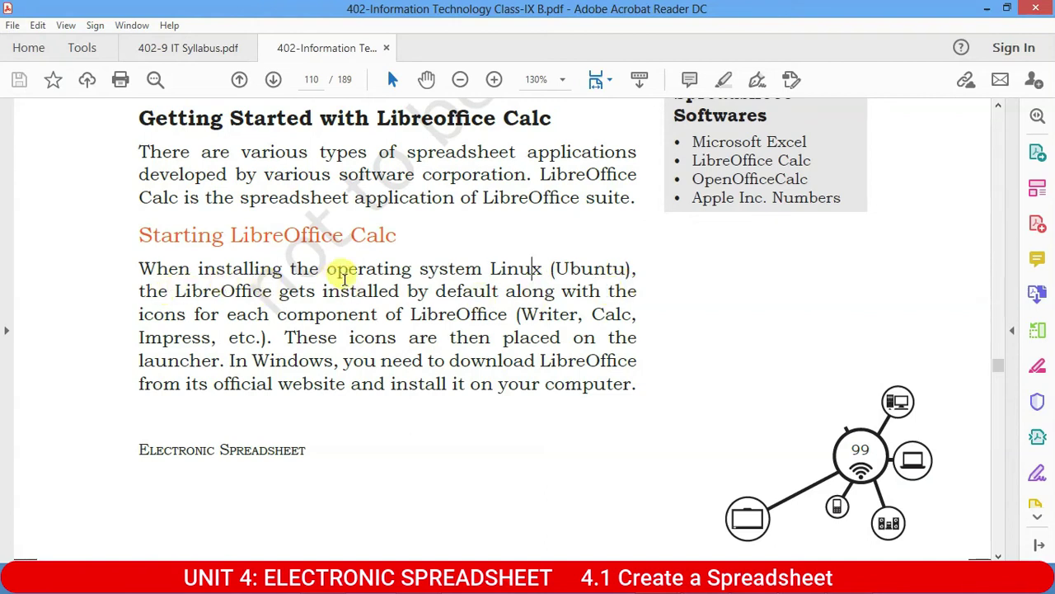
# - Scroll down through page 111 to page 112's 'To start LibreOffice Calc in Linux' section
pyautogui.scroll(-1, 406, 309)
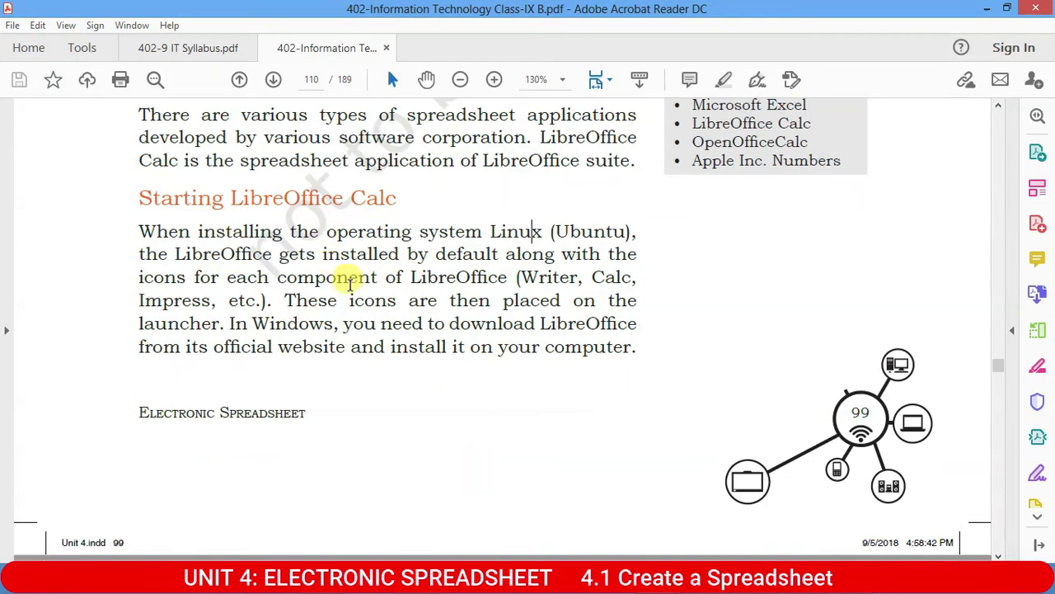
pyautogui.scroll(-10, 369, 280)
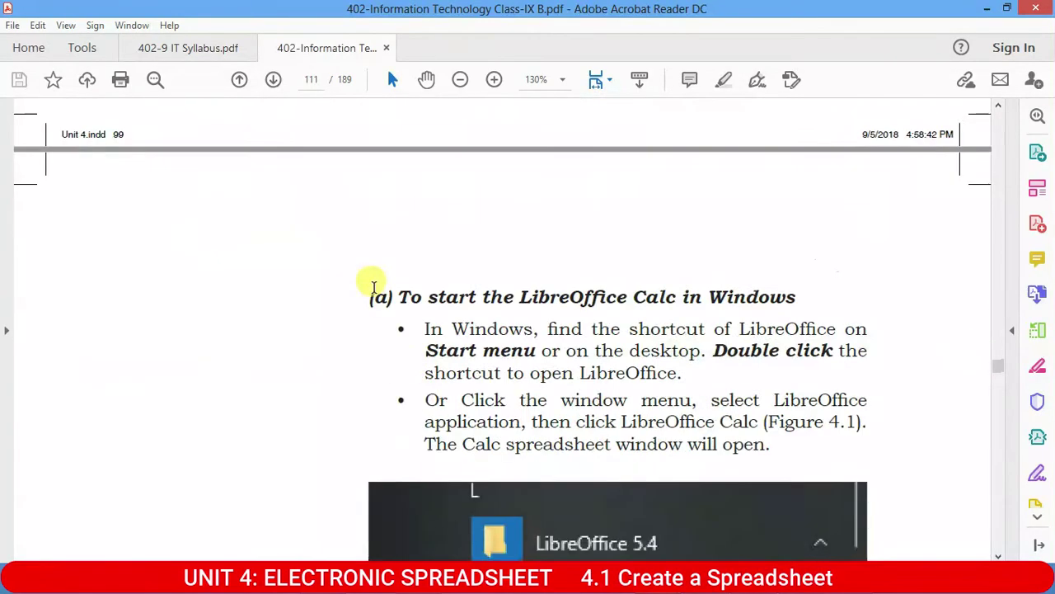
pyautogui.scroll(-6, 521, 280)
pyautogui.scroll(-2, 544, 330)
pyautogui.scroll(2, 528, 313)
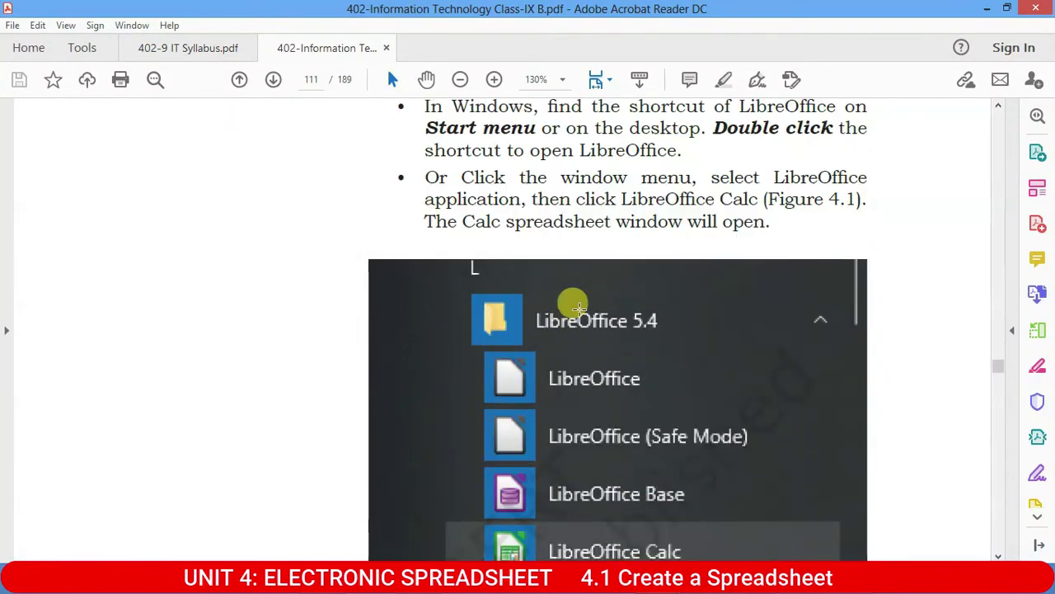
pyautogui.scroll(1, 545, 207)
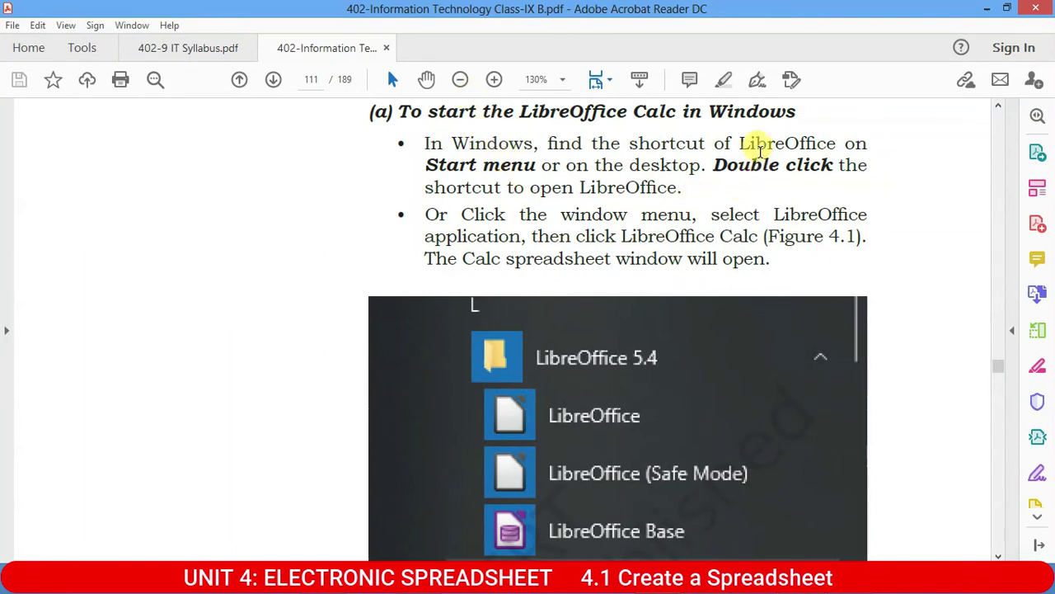
pyautogui.scroll(-1, 520, 160)
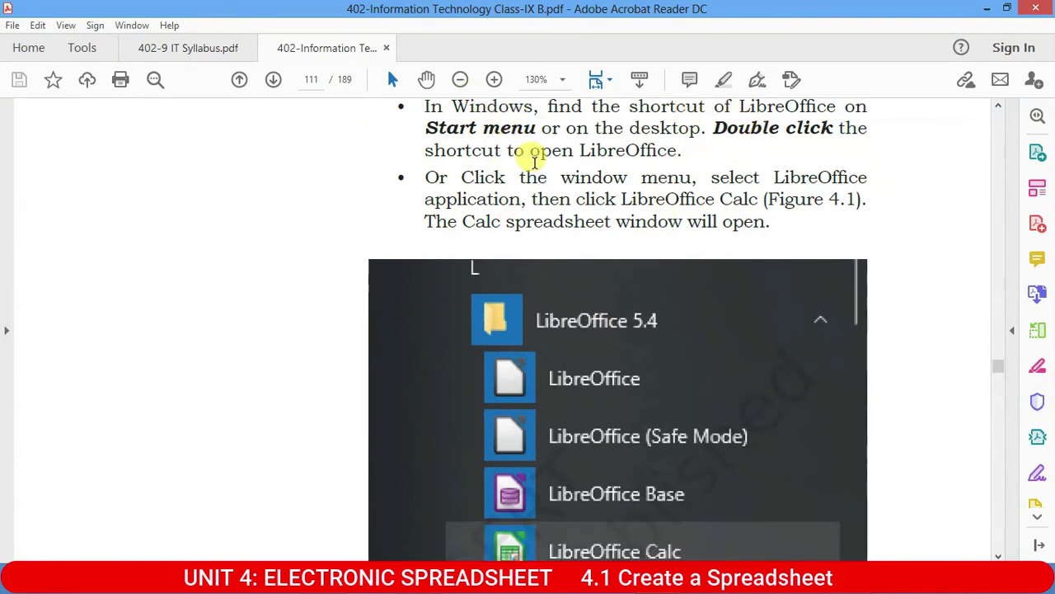
pyautogui.scroll(-4, 577, 214)
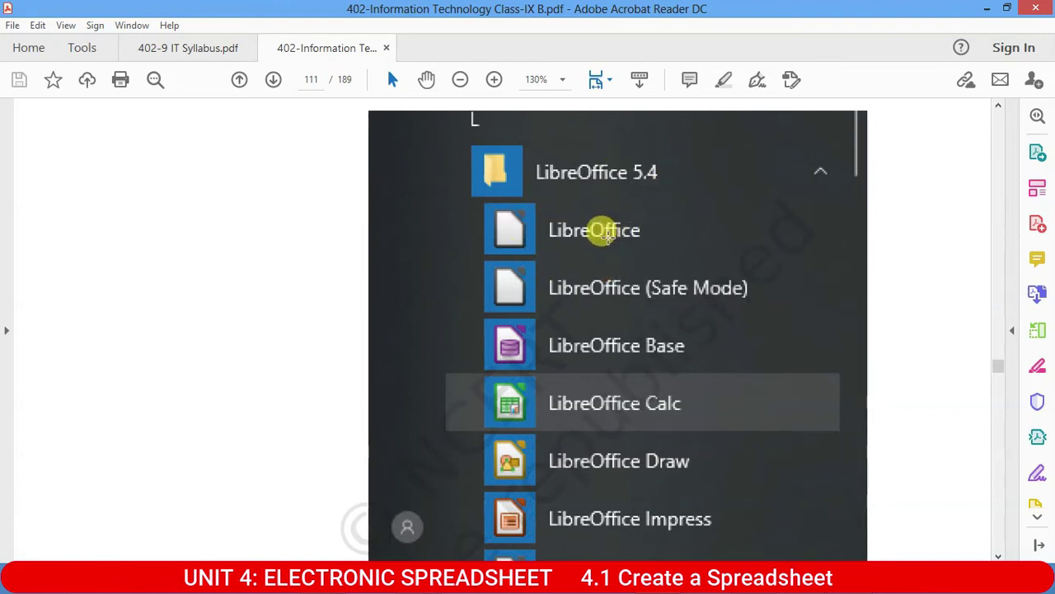
pyautogui.scroll(-3, 648, 352)
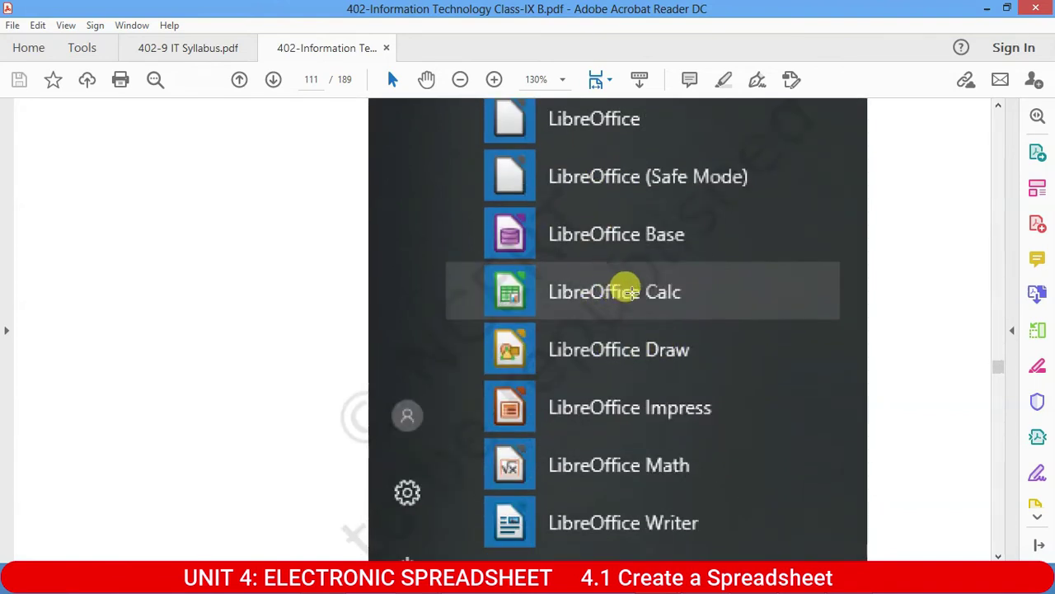
pyautogui.scroll(-10, 660, 293)
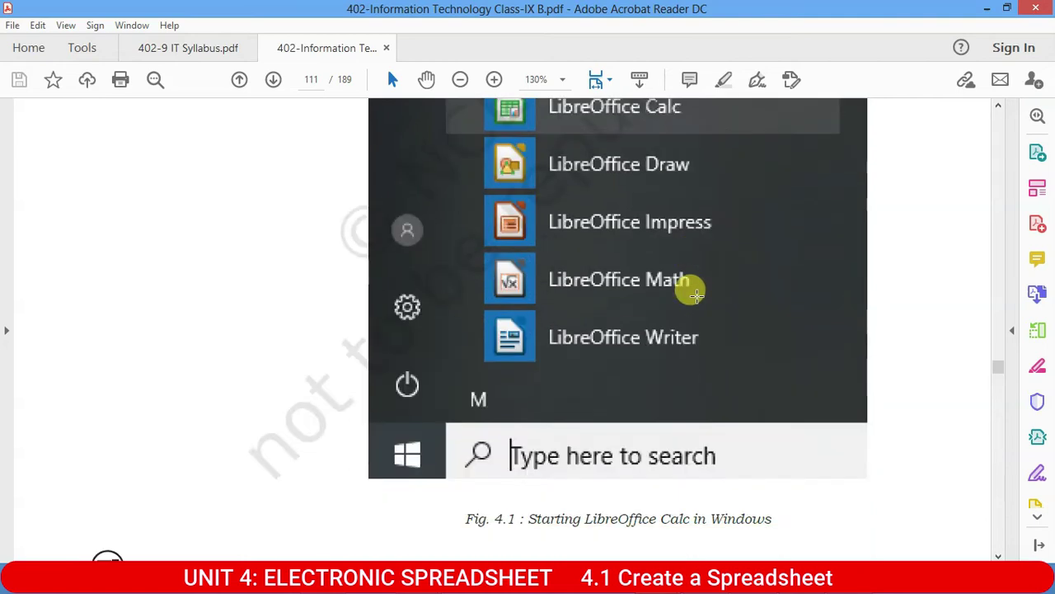
pyautogui.scroll(2, 616, 276)
pyautogui.scroll(-10, 616, 276)
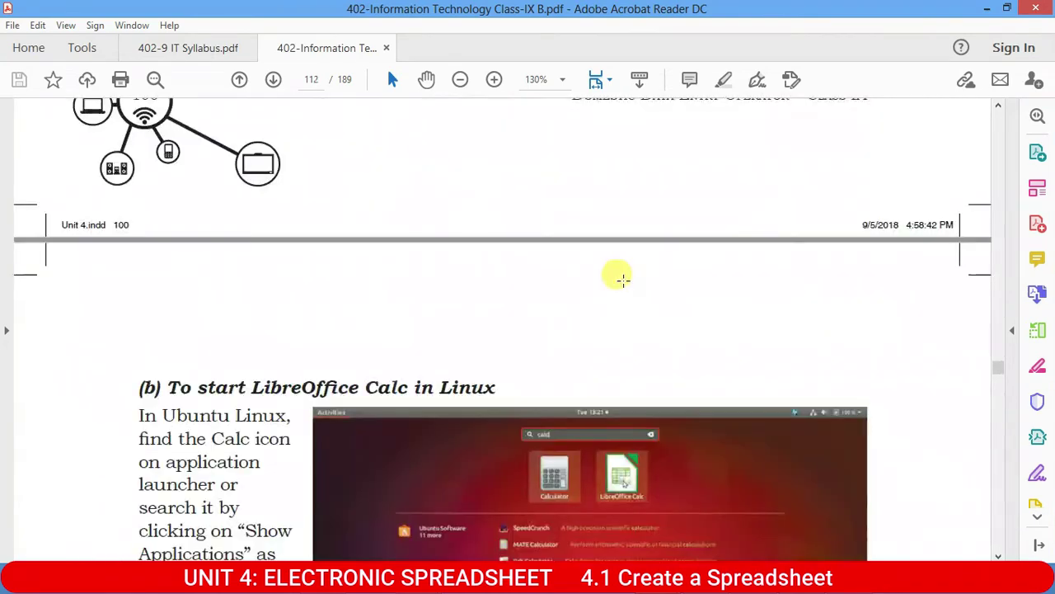
# - Bring page 112's labelled Calc window diagram into view and zoom from 130% to 150%
pyautogui.scroll(-6, 502, 346)
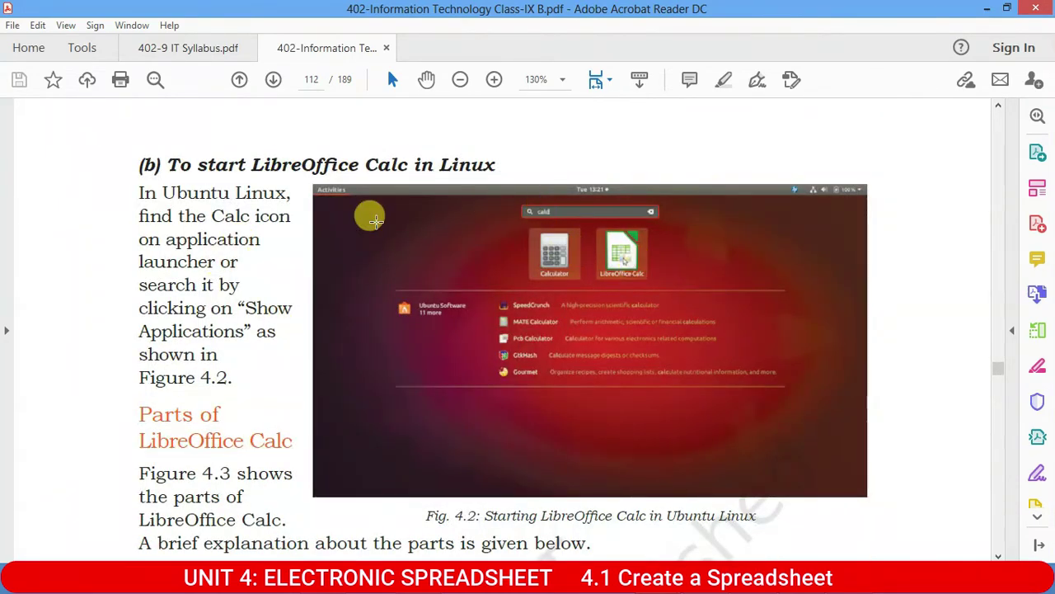
pyautogui.scroll(-1, 214, 211)
pyautogui.scroll(-9, 306, 217)
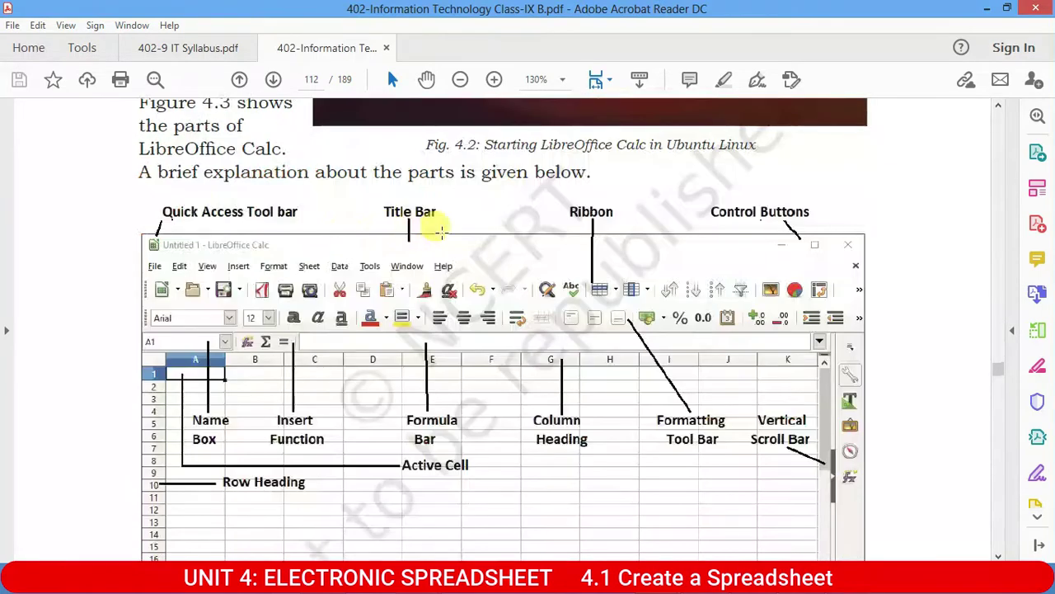
pyautogui.scroll(-3, 385, 212)
pyautogui.scroll(2, 388, 198)
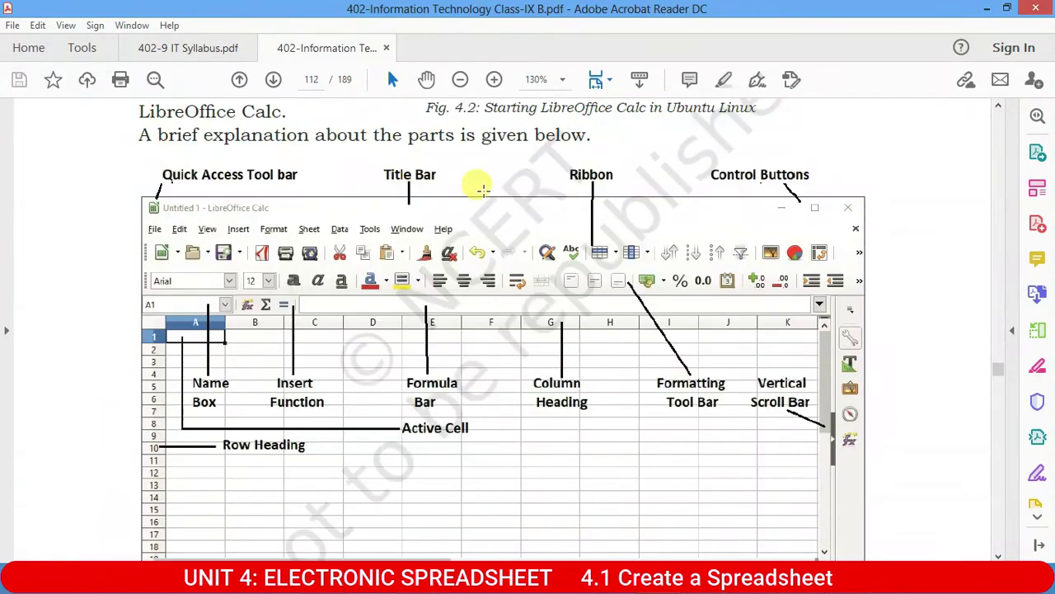
pyautogui.scroll(-1, 473, 183)
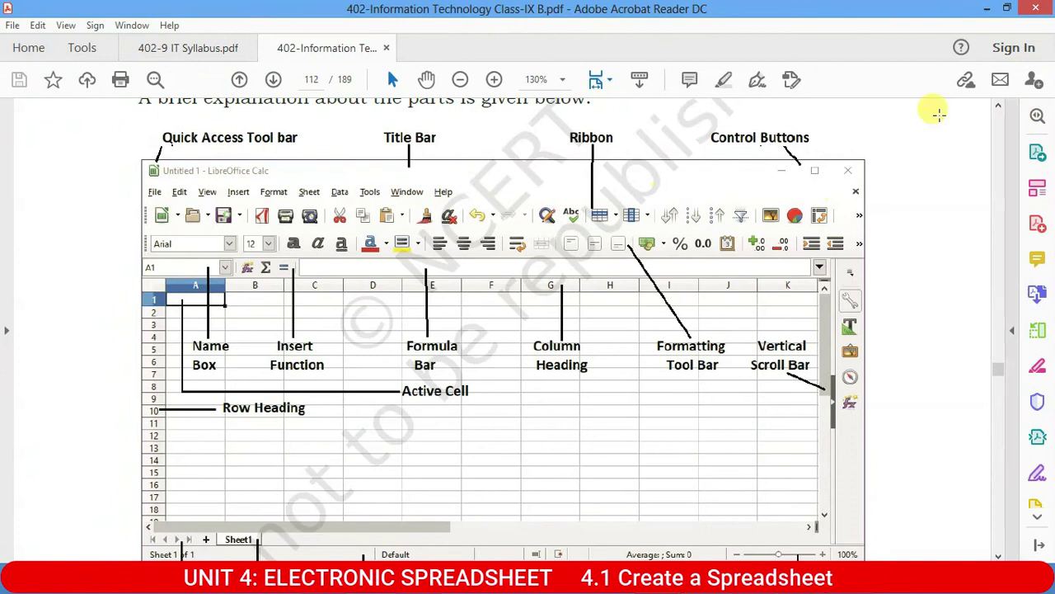
pyautogui.keyDown('ctrl'); pyautogui.scroll(1, 738, 185); pyautogui.keyUp('ctrl')
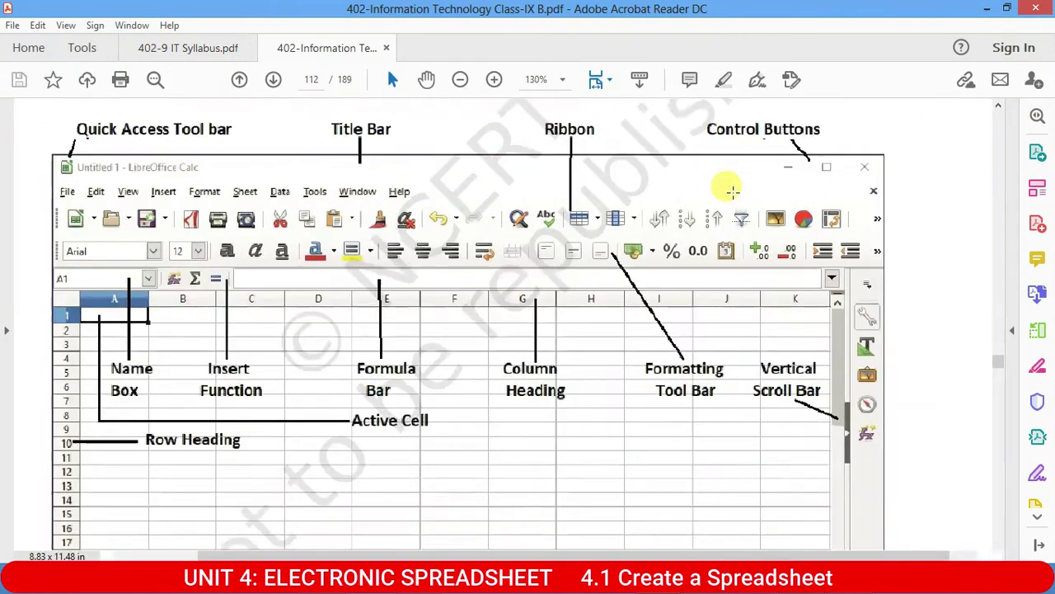
pyautogui.scroll(-1, 394, 224)
pyautogui.scroll(1, 349, 212)
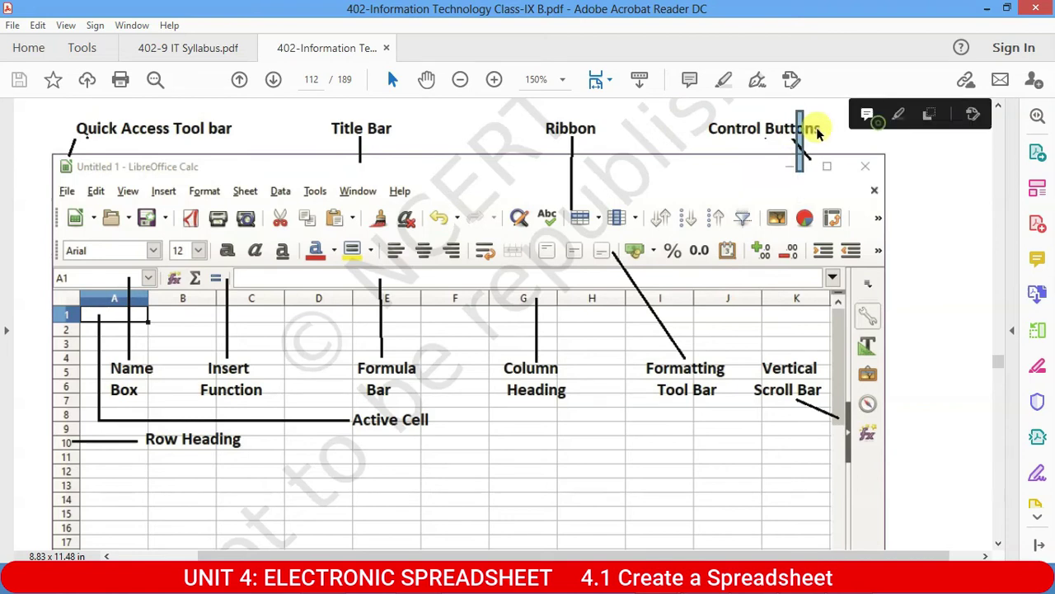
# - Highlight the menu bar in the Calc window figure, then clear the selection
pyautogui.click(701, 111)
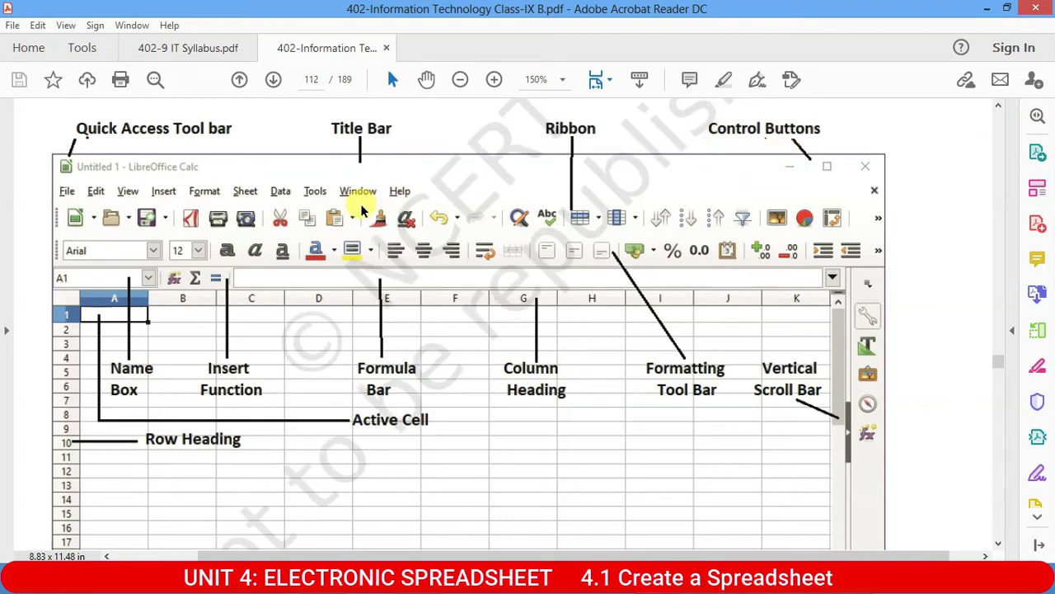
pyautogui.click(556, 150)
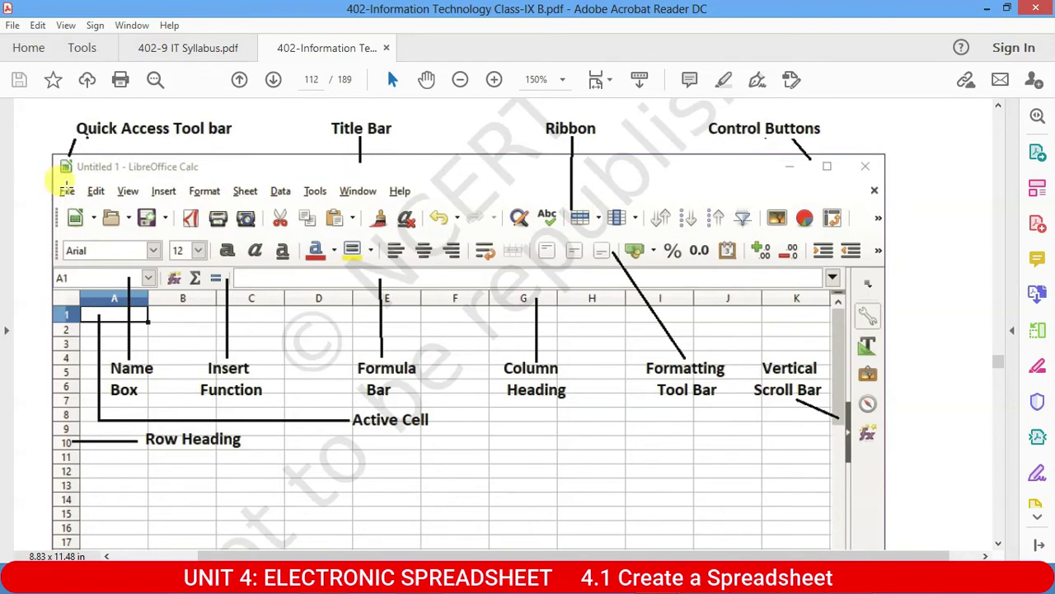
pyautogui.moveTo(65, 193); pyautogui.dragTo(429, 200)
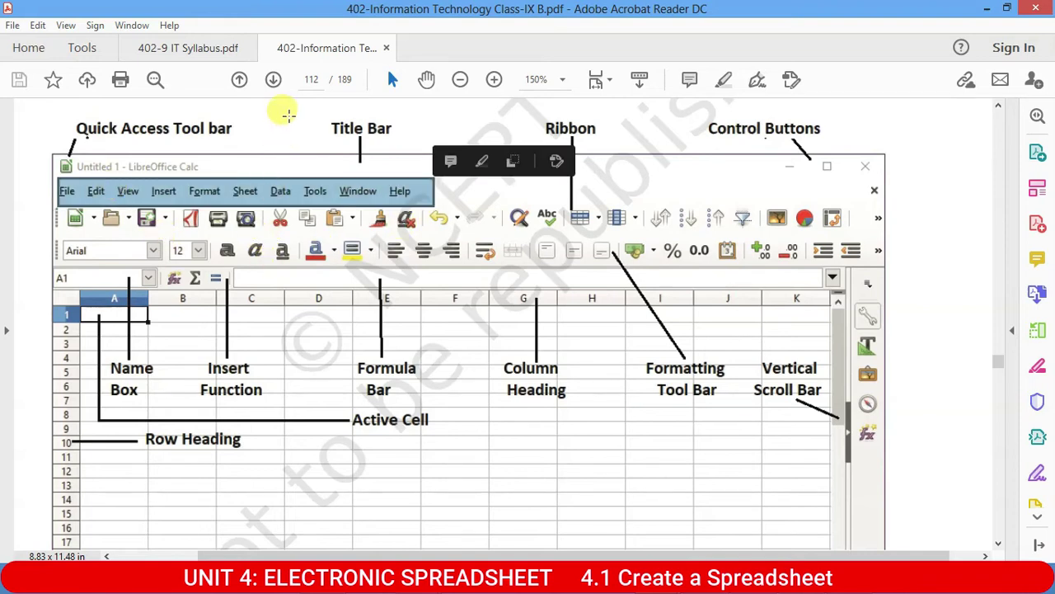
pyautogui.click(192, 183)
pyautogui.click(140, 206)
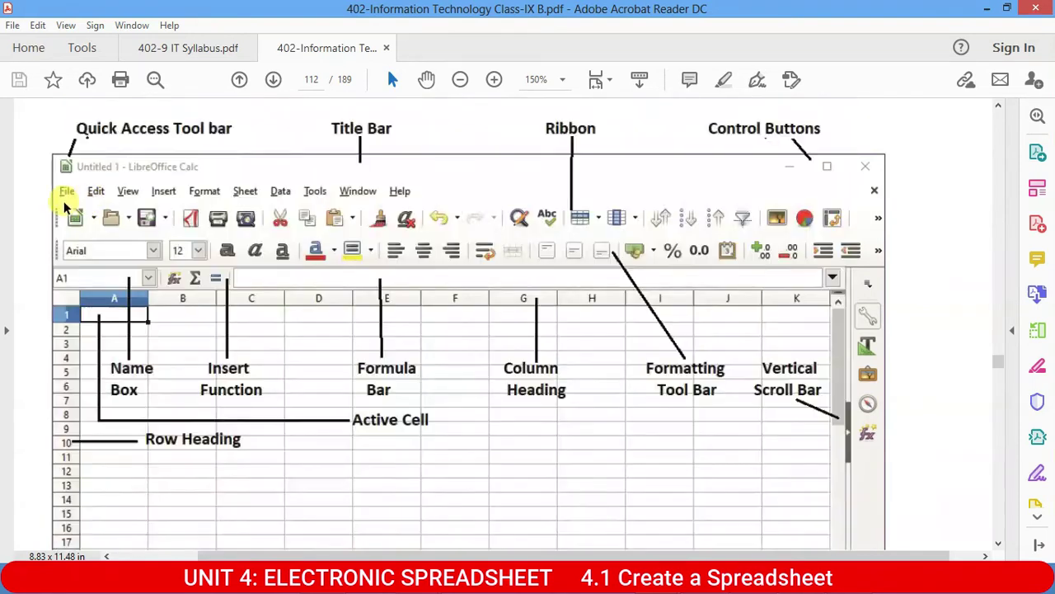
# - Highlight the standard and formatting toolbar rows, then the whole toolbar area of the figure
pyautogui.moveTo(63, 199)
pyautogui.mouseDown()
pyautogui.moveTo(407, 231)
pyautogui.moveTo(872, 233)
pyautogui.mouseUp()
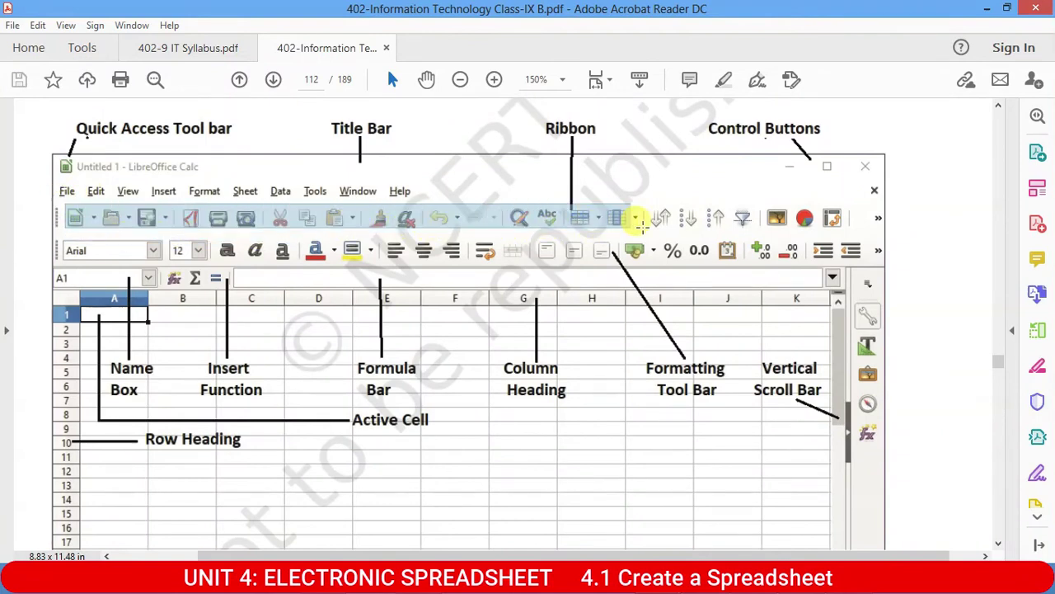
pyautogui.moveTo(872, 233); pyautogui.dragTo(877, 233)
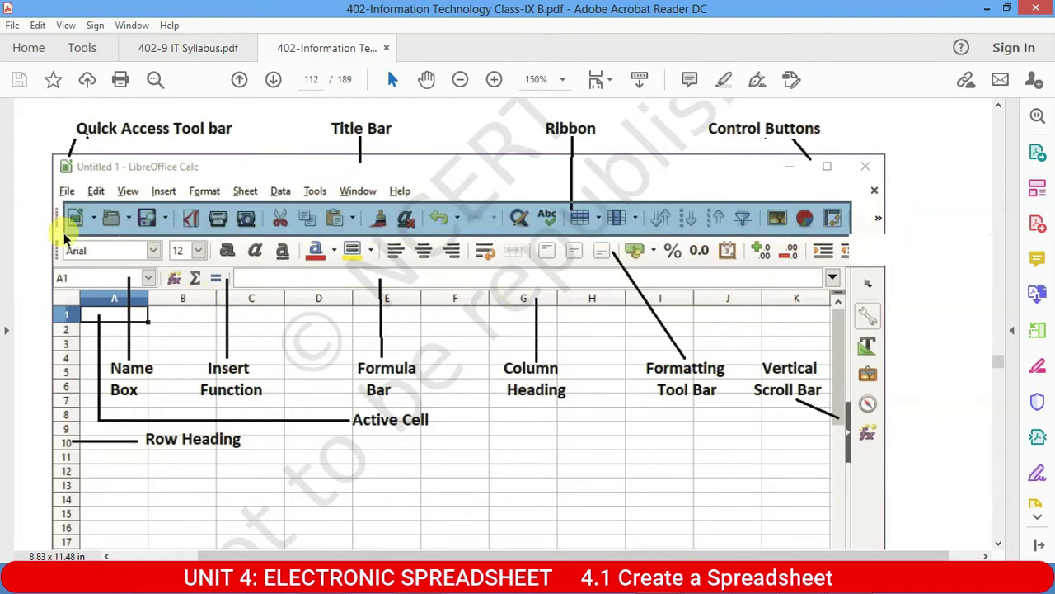
pyautogui.moveTo(52, 240)
pyautogui.mouseDown()
pyautogui.moveTo(167, 268)
pyautogui.moveTo(868, 261)
pyautogui.mouseUp()
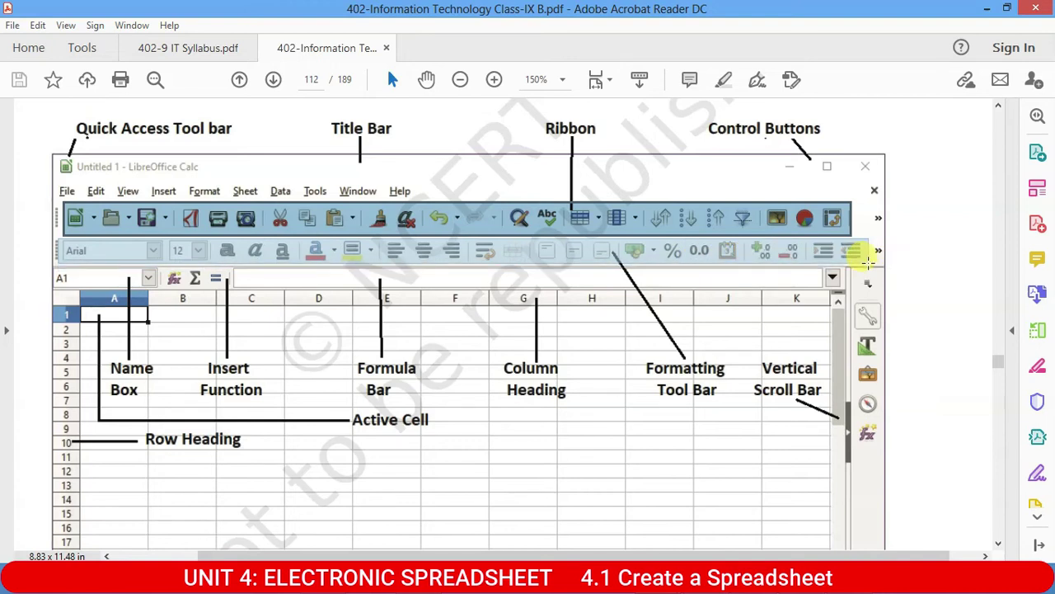
pyautogui.moveTo(868, 262); pyautogui.dragTo(868, 262)
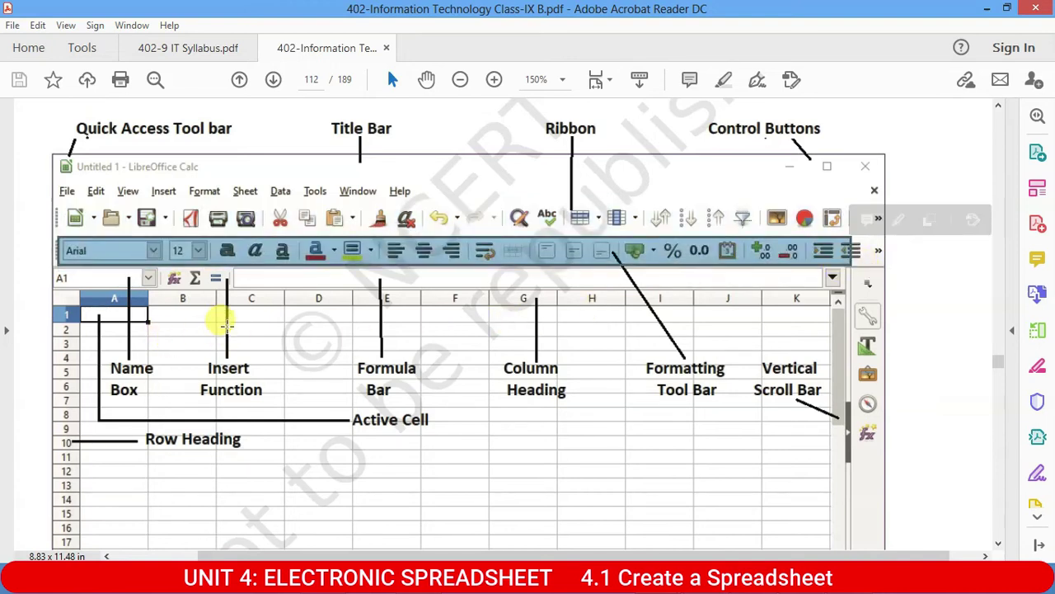
pyautogui.moveTo(48, 116)
pyautogui.mouseDown()
pyautogui.moveTo(886, 254)
pyautogui.moveTo(891, 264)
pyautogui.mouseUp()
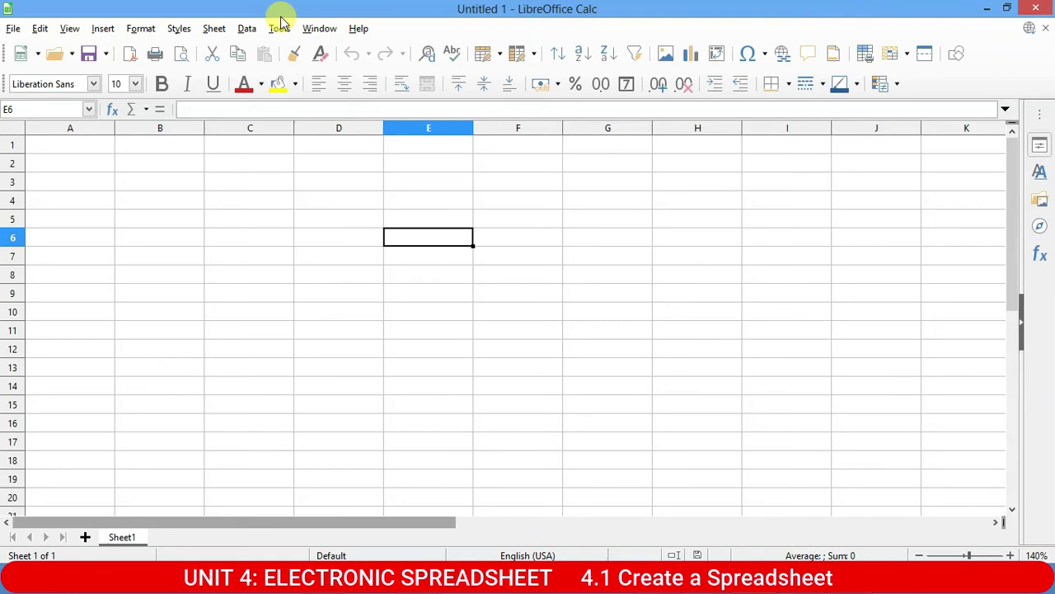
# - In Save As, choose the Desktop and name the spreadsheet Class 9
pyautogui.click(14, 29)
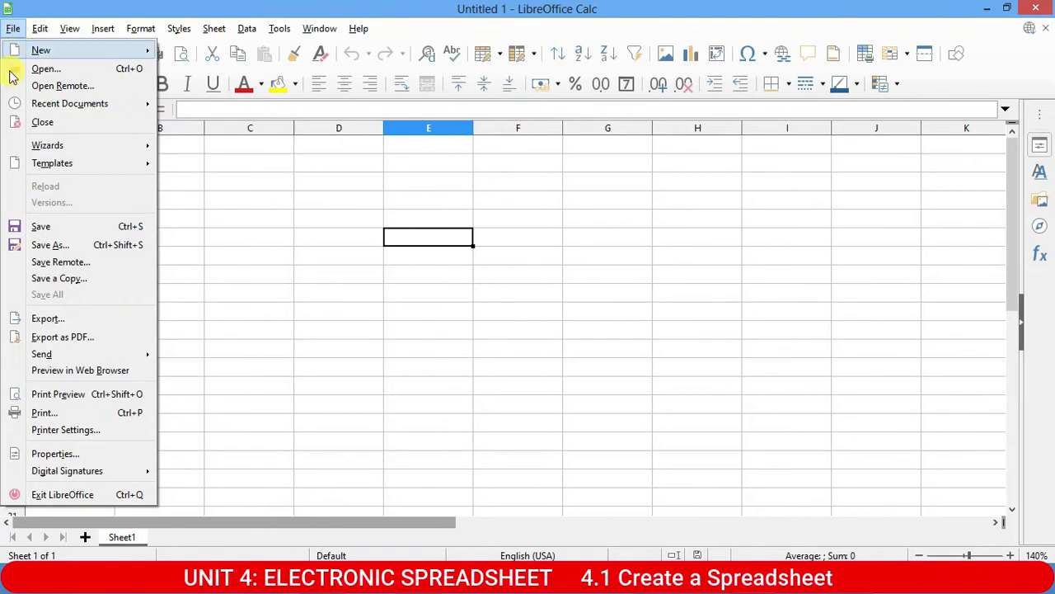
pyautogui.click(66, 247)
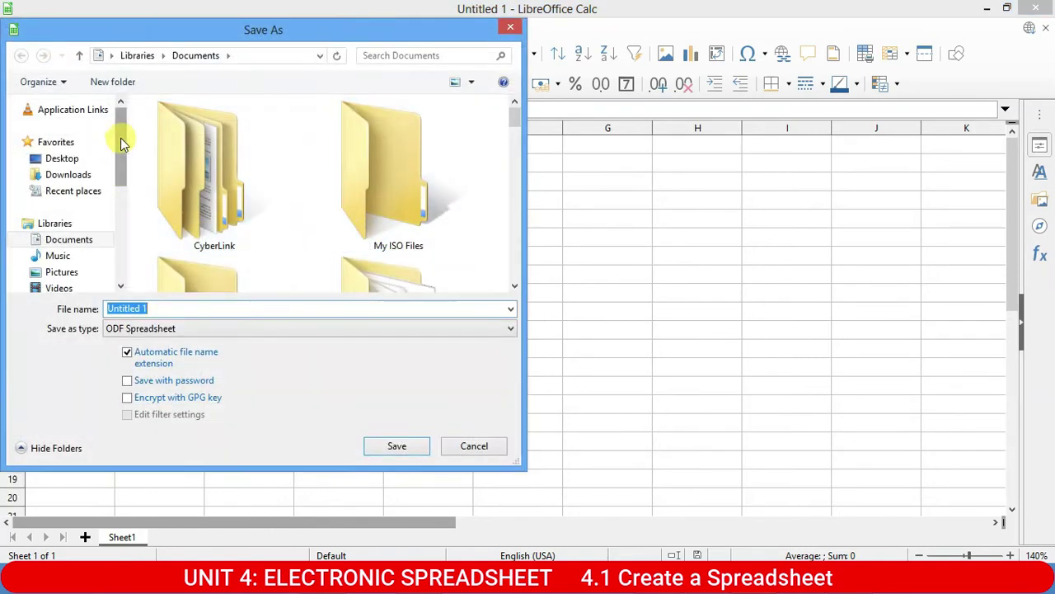
pyautogui.moveTo(120, 137); pyautogui.dragTo(125, 172)
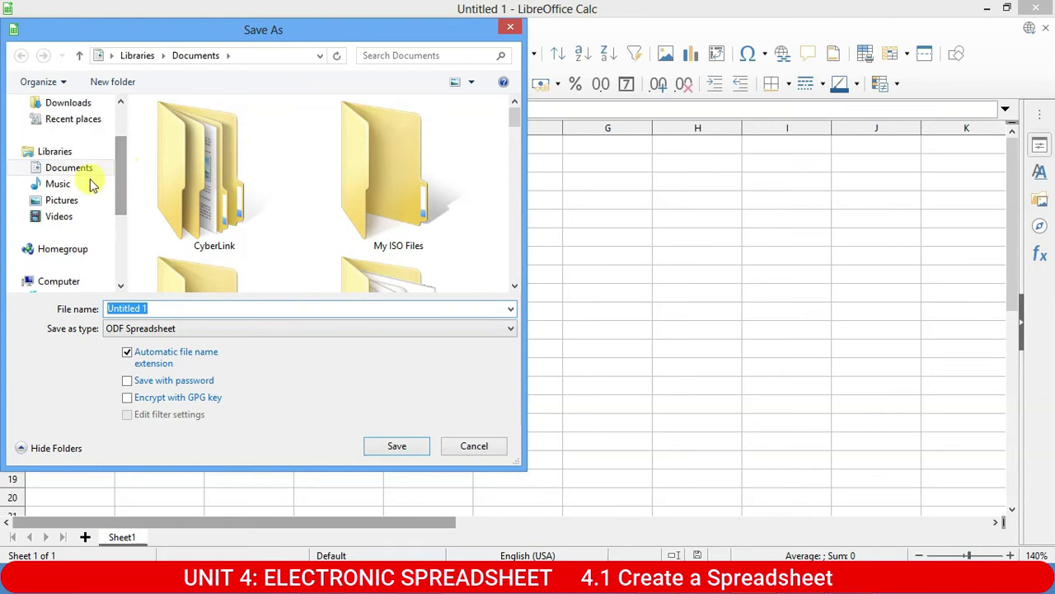
pyautogui.moveTo(120, 191); pyautogui.dragTo(119, 134)
pyautogui.click(69, 157)
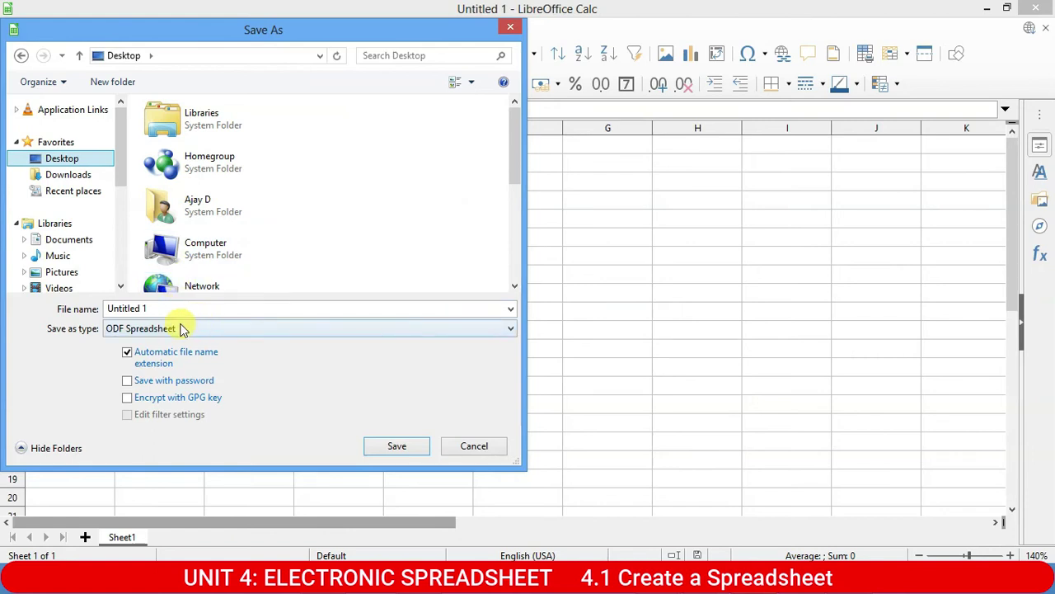
pyautogui.click(188, 306)
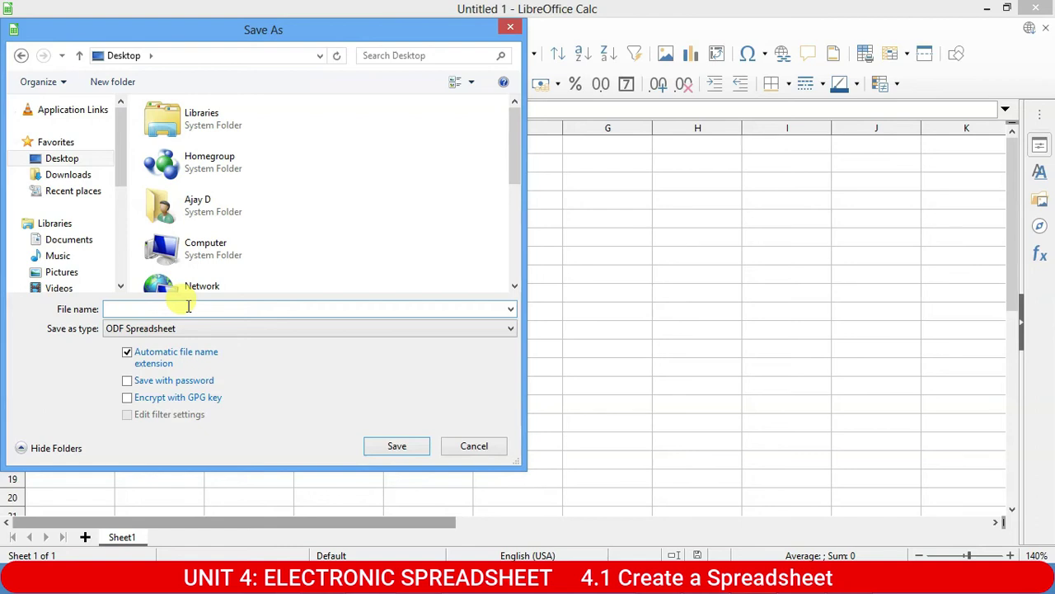
pyautogui.write('Class9')
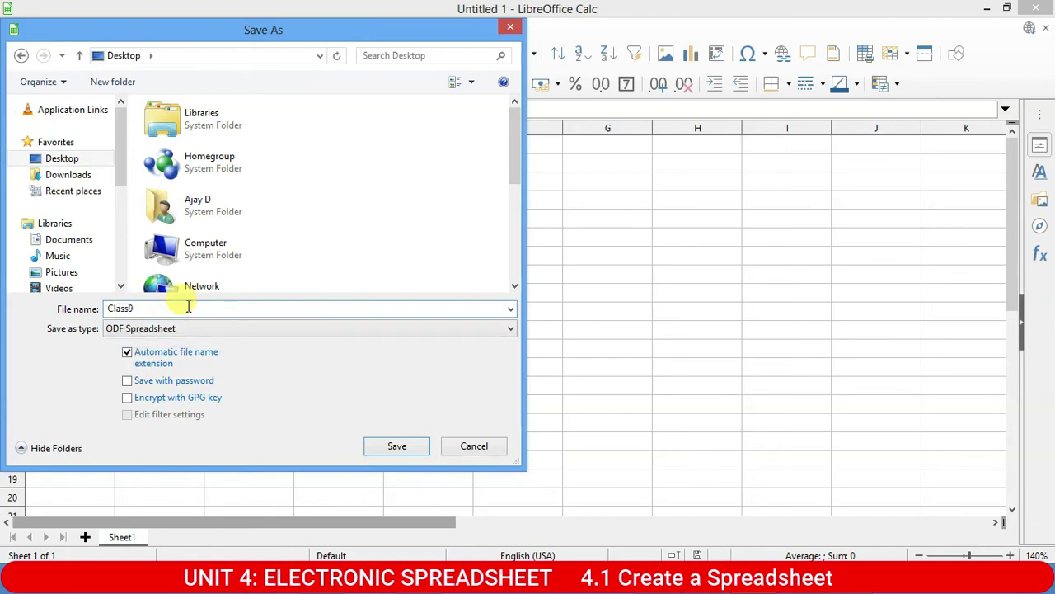
pyautogui.press('BackSpace')
pyautogui.write('9')
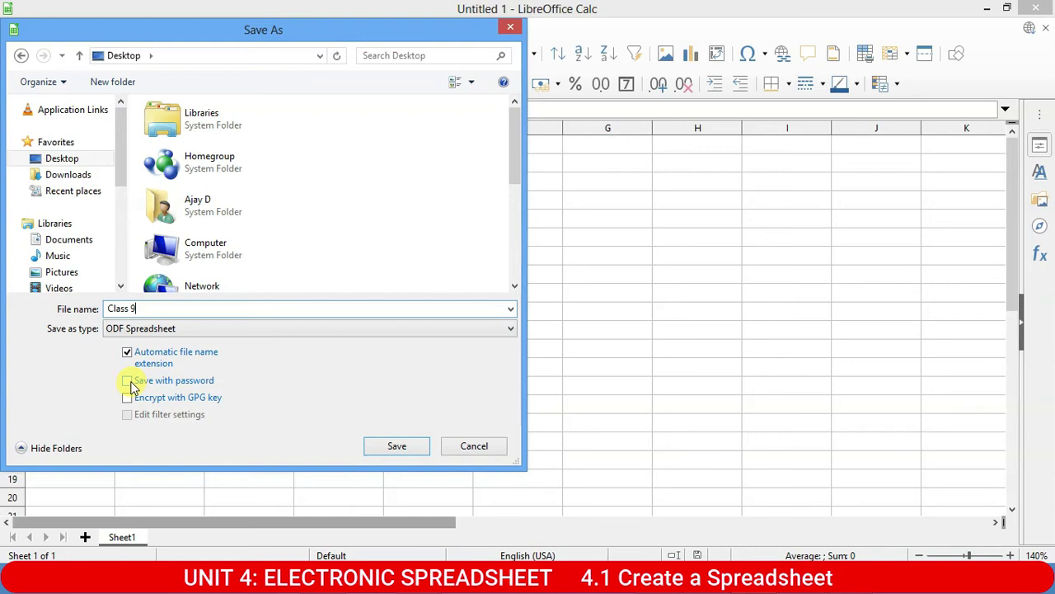
# - Tick Save with password, save, and enter and confirm the file password
pyautogui.click(129, 381)
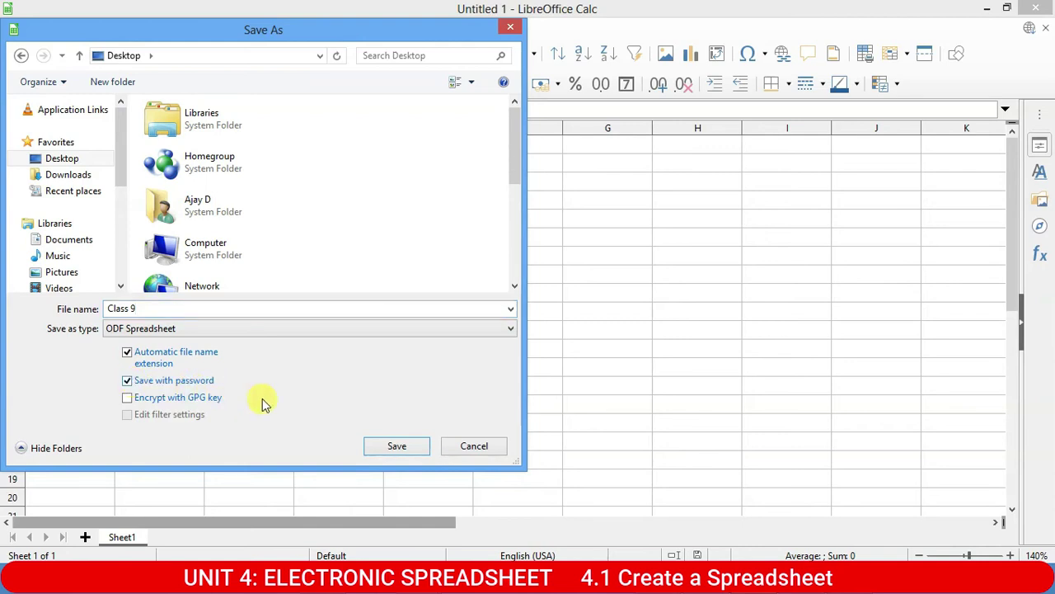
pyautogui.click(129, 382)
pyautogui.click(128, 383)
pyautogui.click(397, 446)
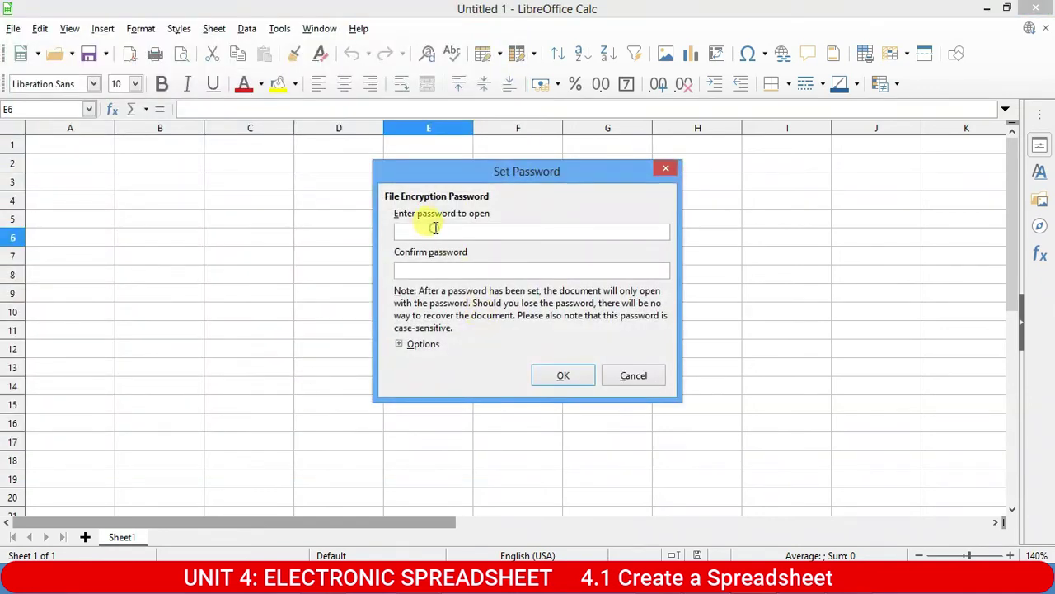
pyautogui.write('**')
pyautogui.click(419, 271)
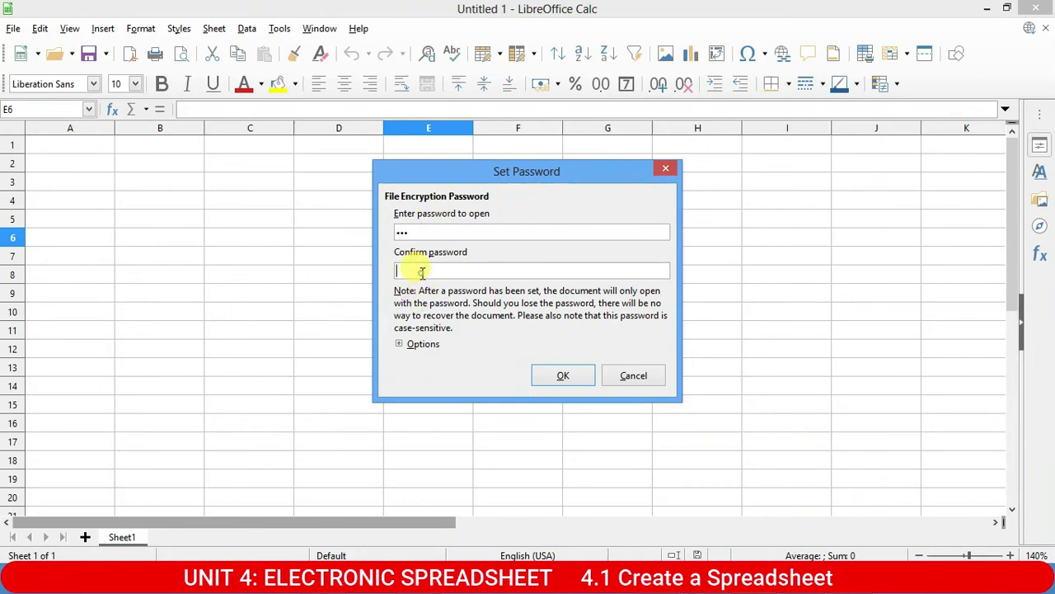
pyautogui.write('**')
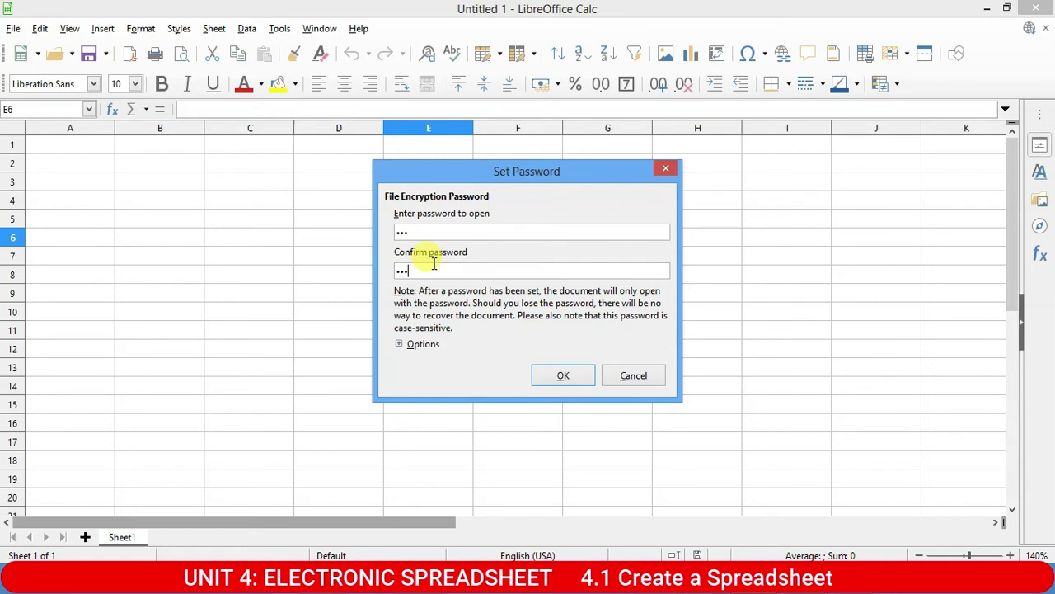
pyautogui.click(565, 378)
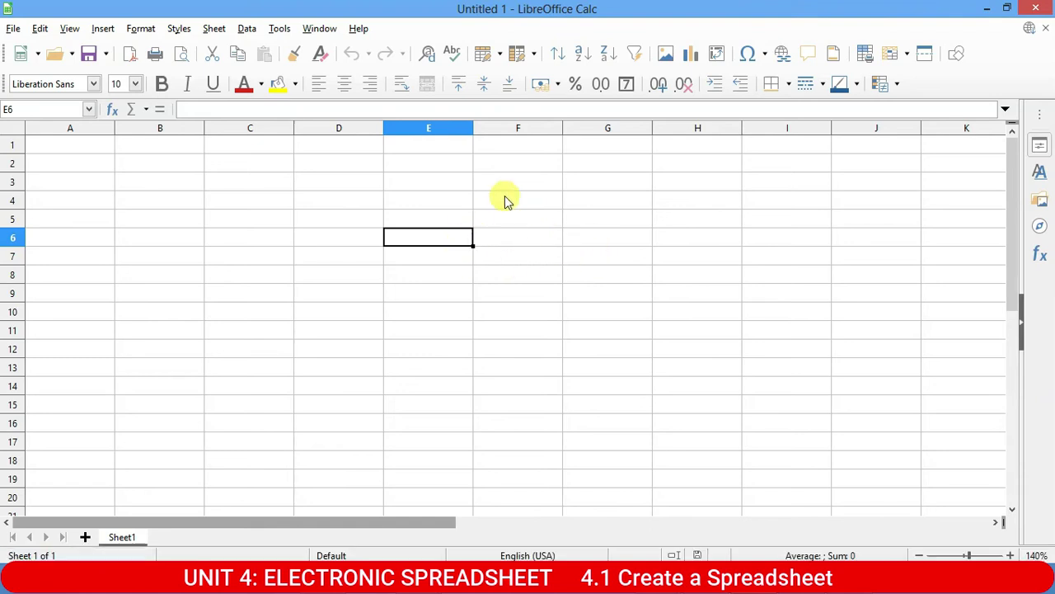
pyautogui.click(454, 207)
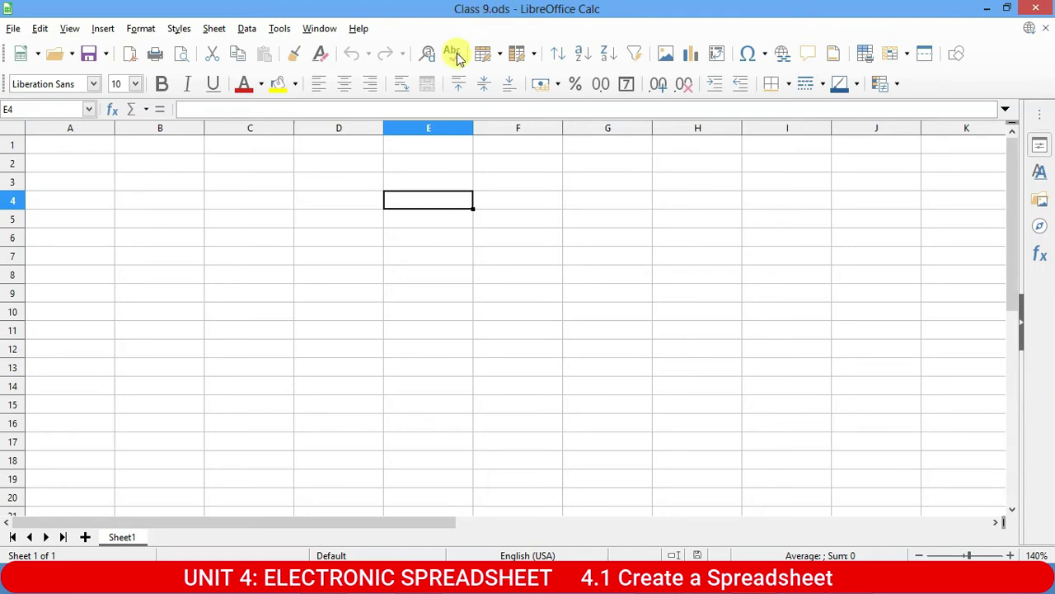
# - Restore the Calc window, maximize it again, and return to cell A1
pyautogui.click(461, 238)
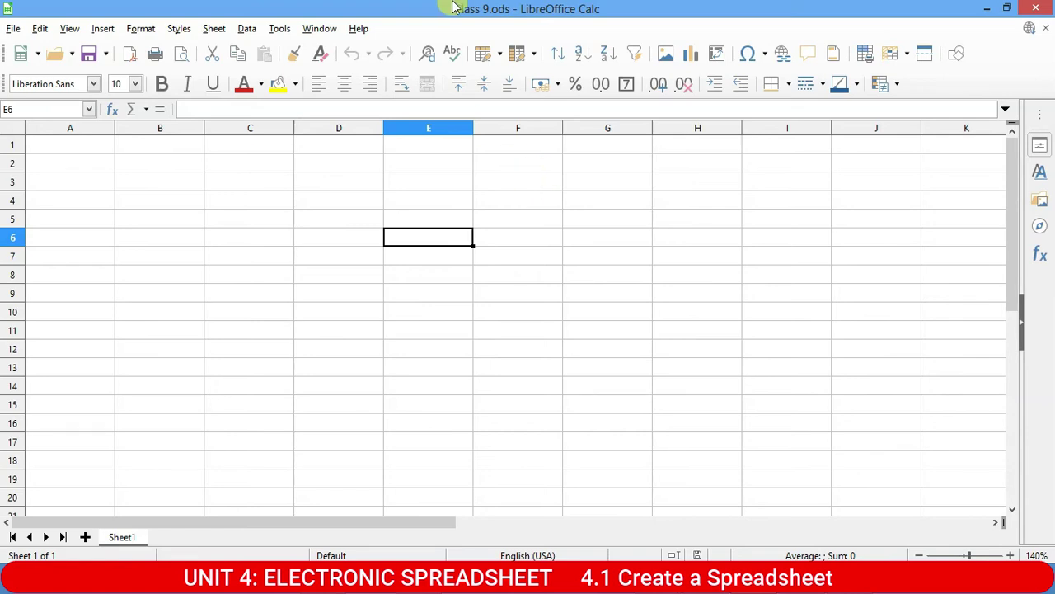
pyautogui.moveTo(528, 21); pyautogui.dragTo(511, 64)
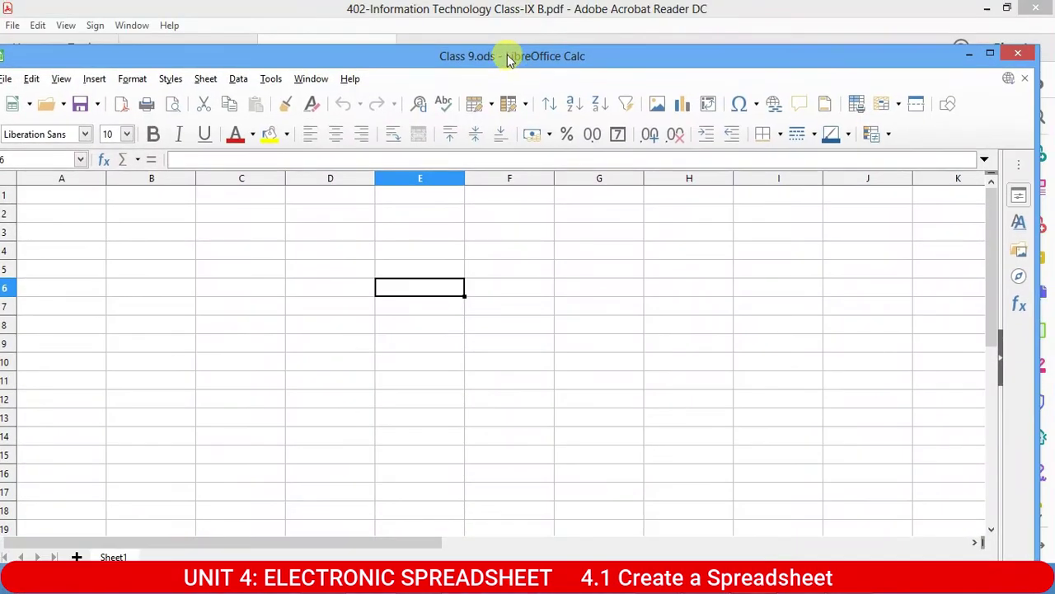
pyautogui.doubleClick(507, 54)
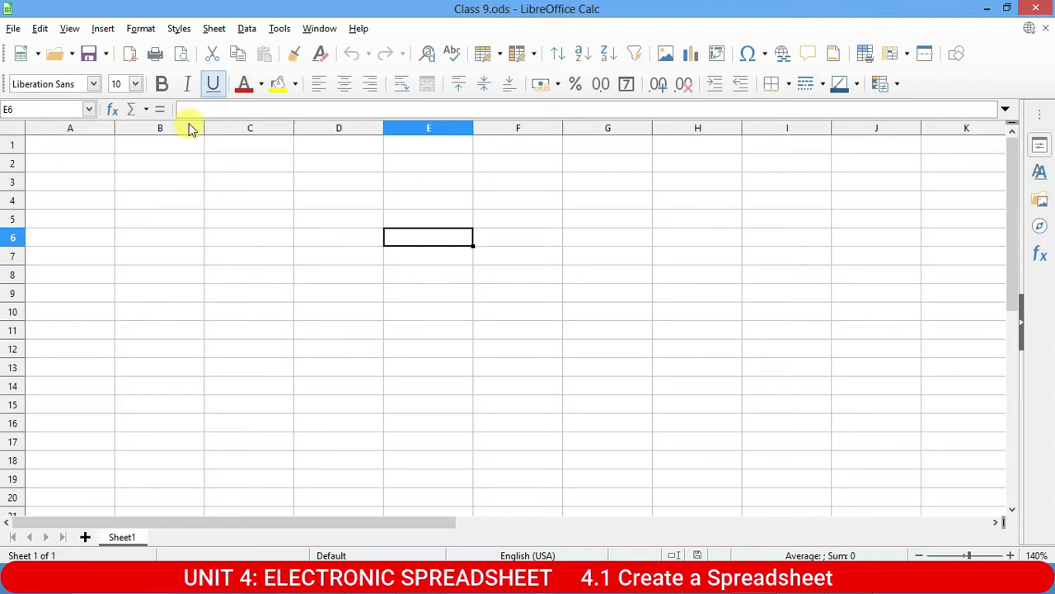
pyautogui.click(89, 148)
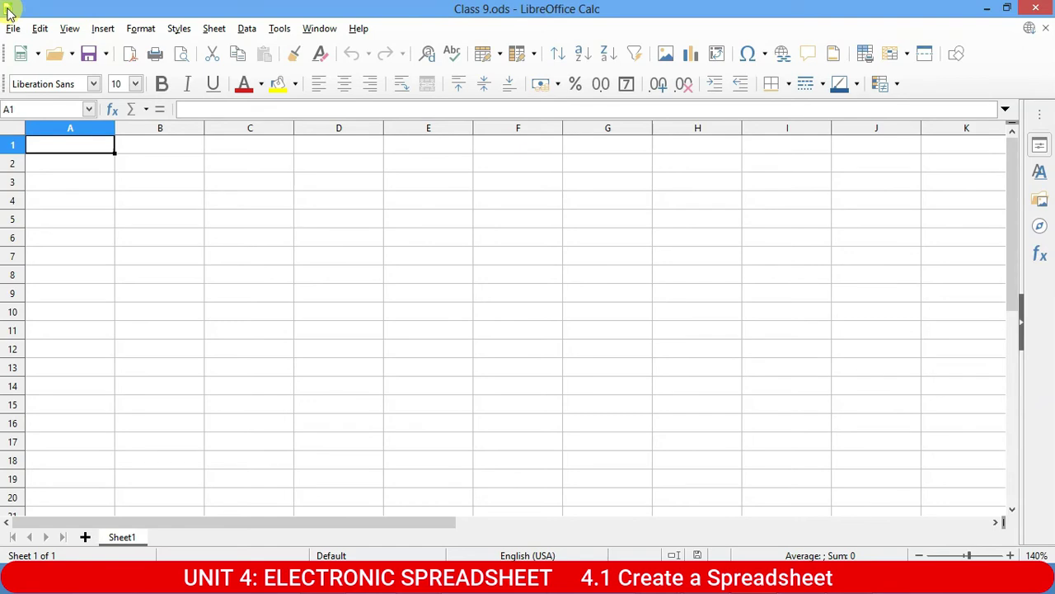
pyautogui.moveTo(1053, 12)
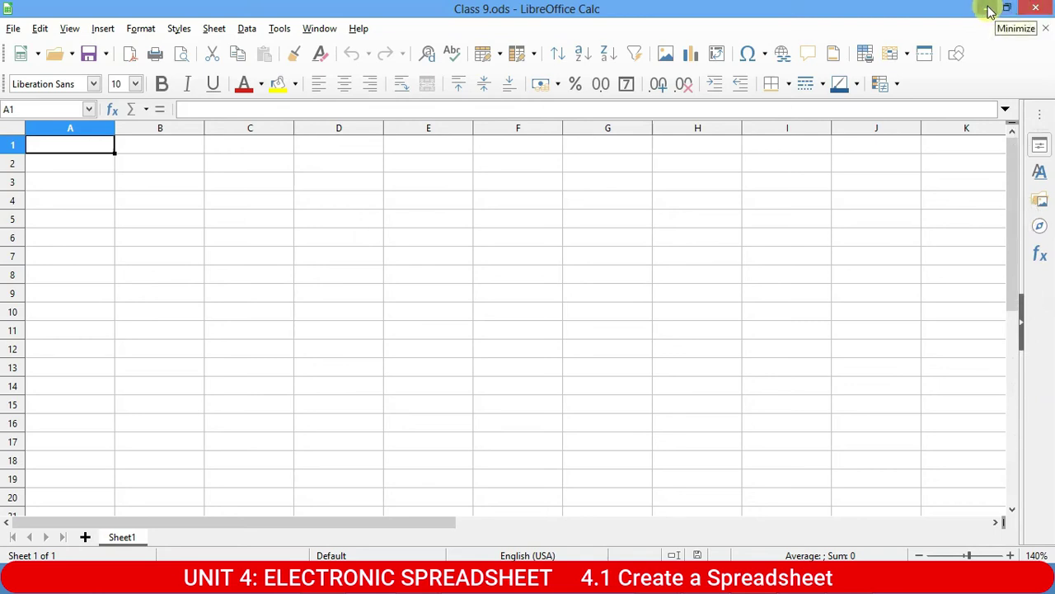
pyautogui.click(10, 30)
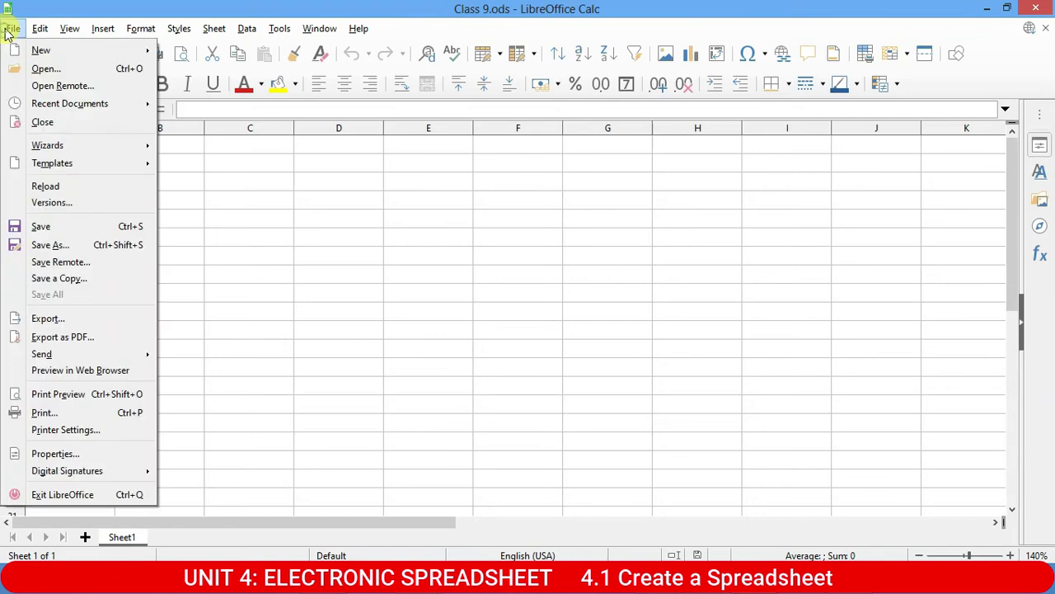
pyautogui.hotkey('alt', 'o')
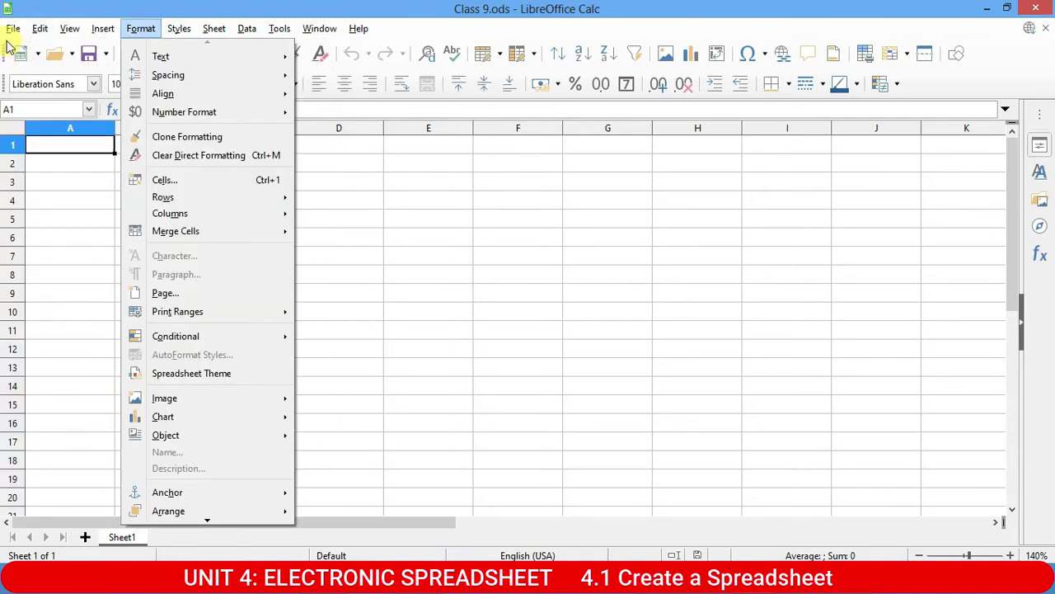
pyautogui.click(967, 54)
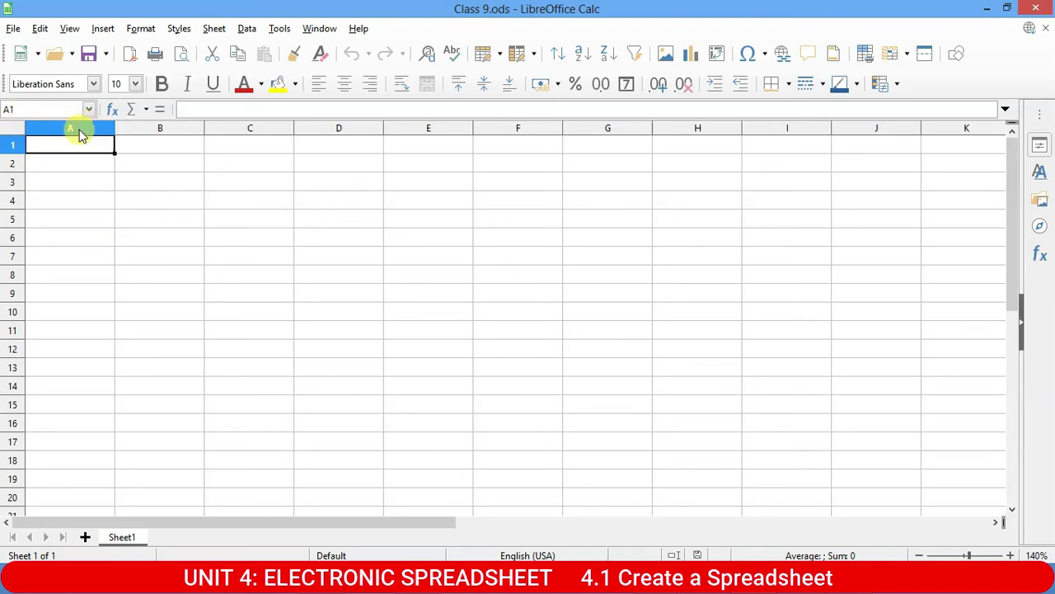
pyautogui.click(81, 132)
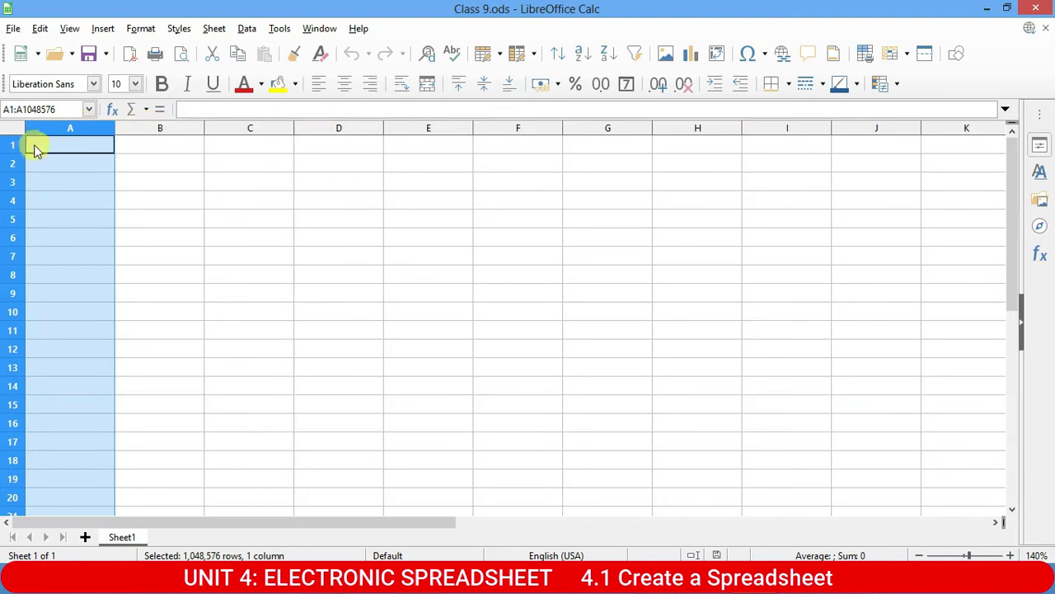
pyautogui.click(14, 146)
pyautogui.click(127, 200)
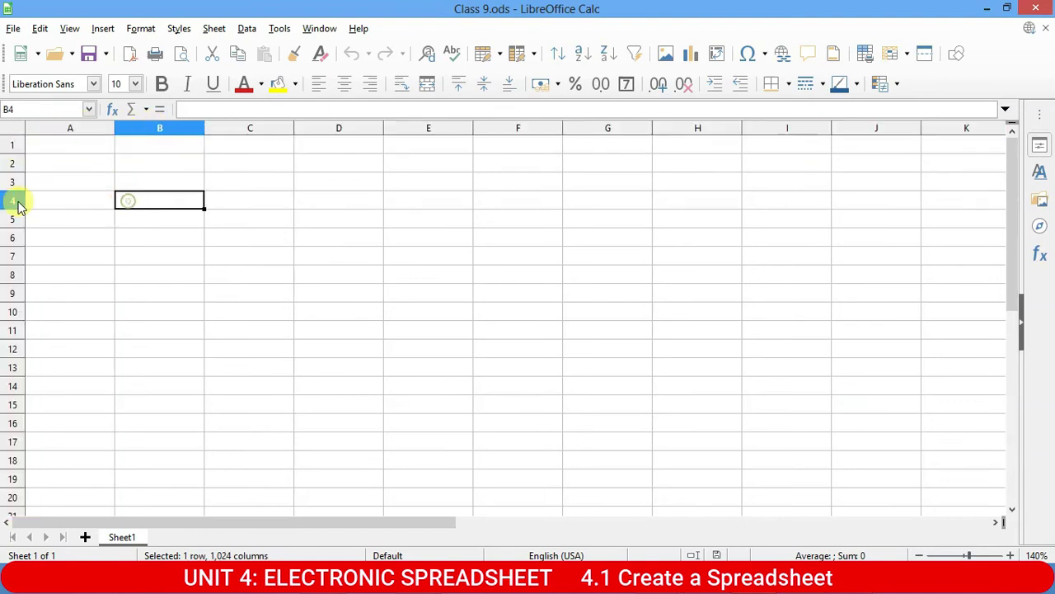
pyautogui.click(9, 202)
pyautogui.click(86, 129)
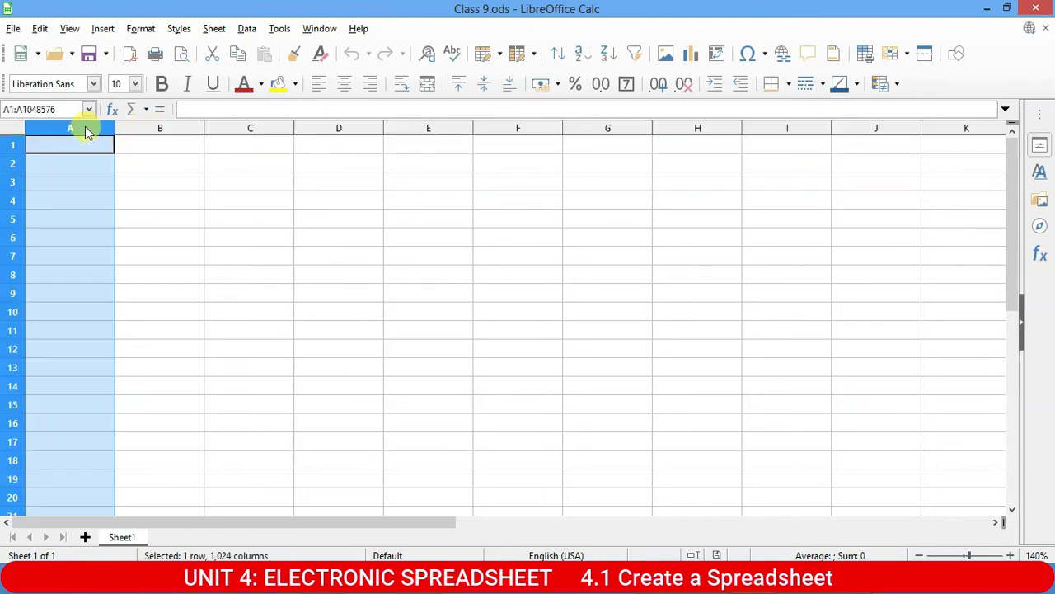
pyautogui.click(162, 129)
pyautogui.click(248, 127)
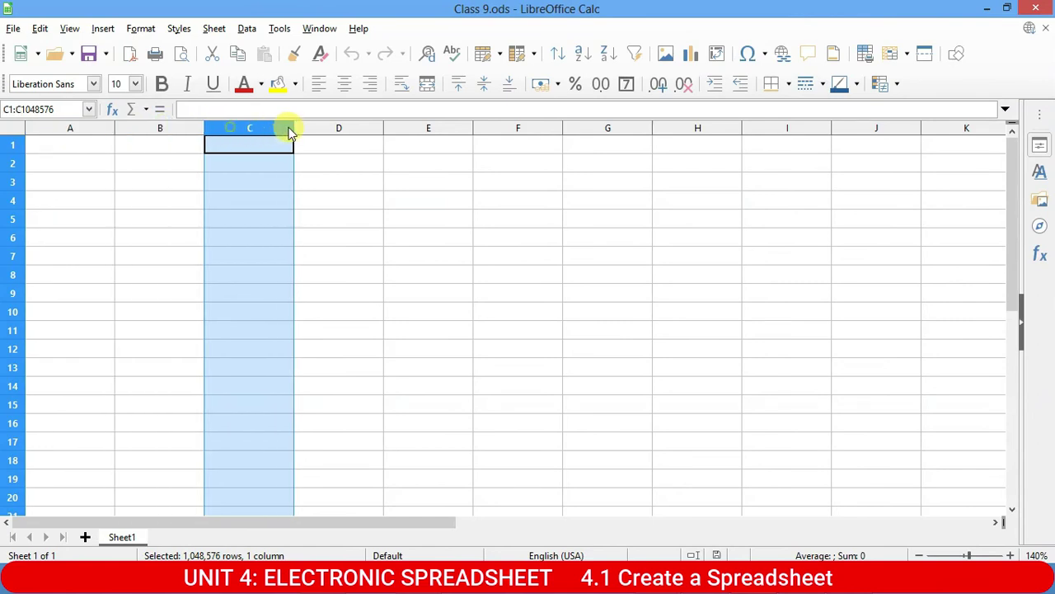
pyautogui.click(243, 202)
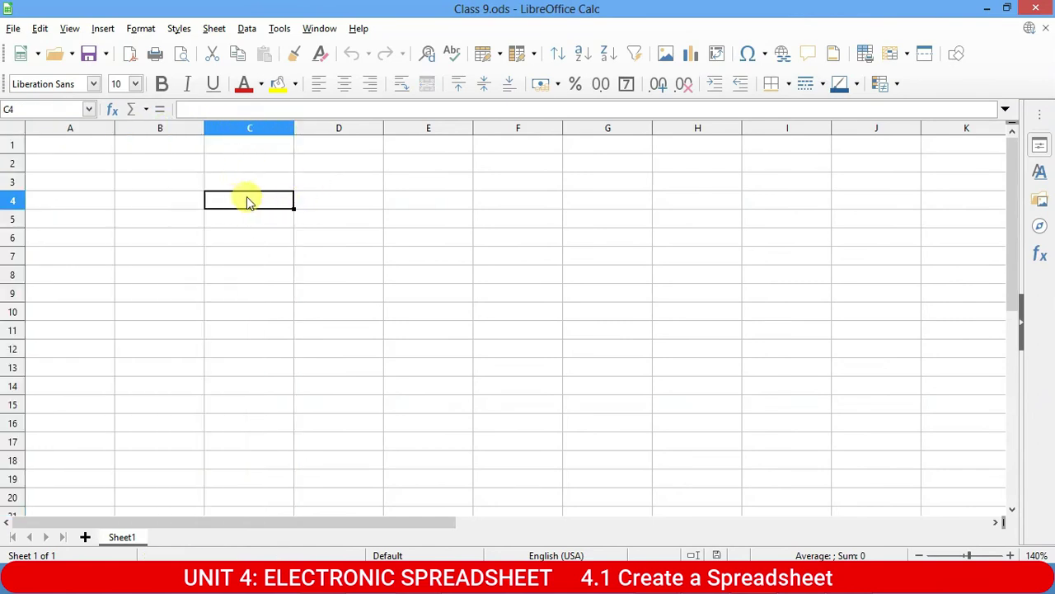
pyautogui.click(257, 131)
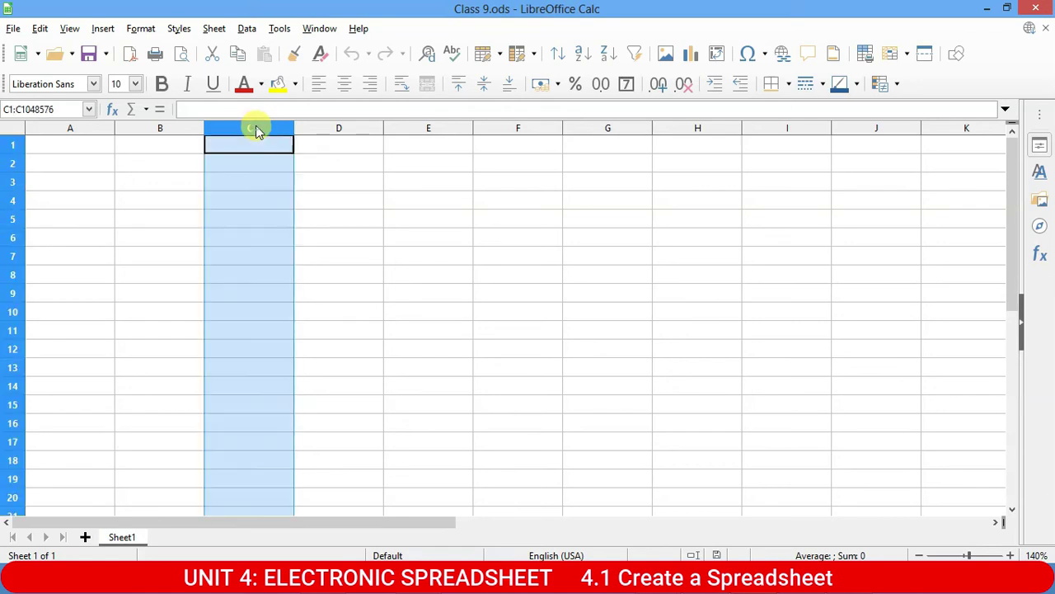
pyautogui.click(6, 219)
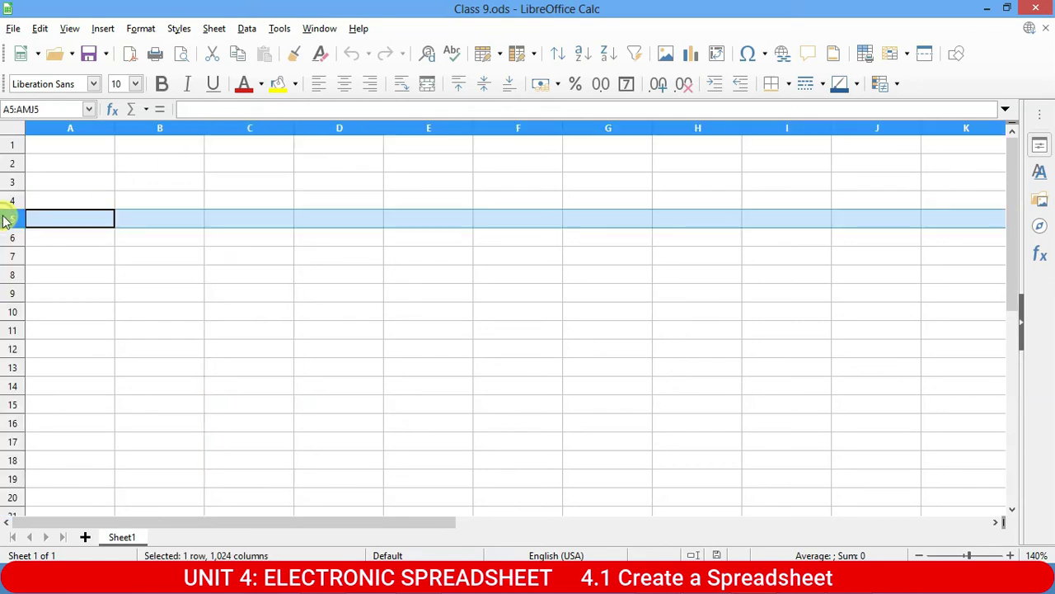
pyautogui.click(247, 132)
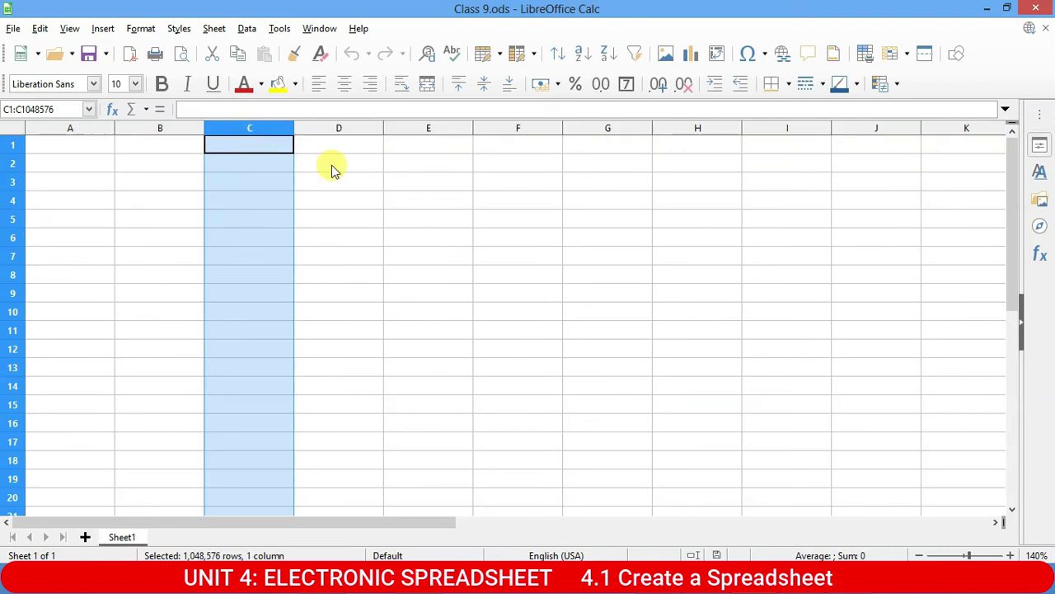
pyautogui.click(358, 223)
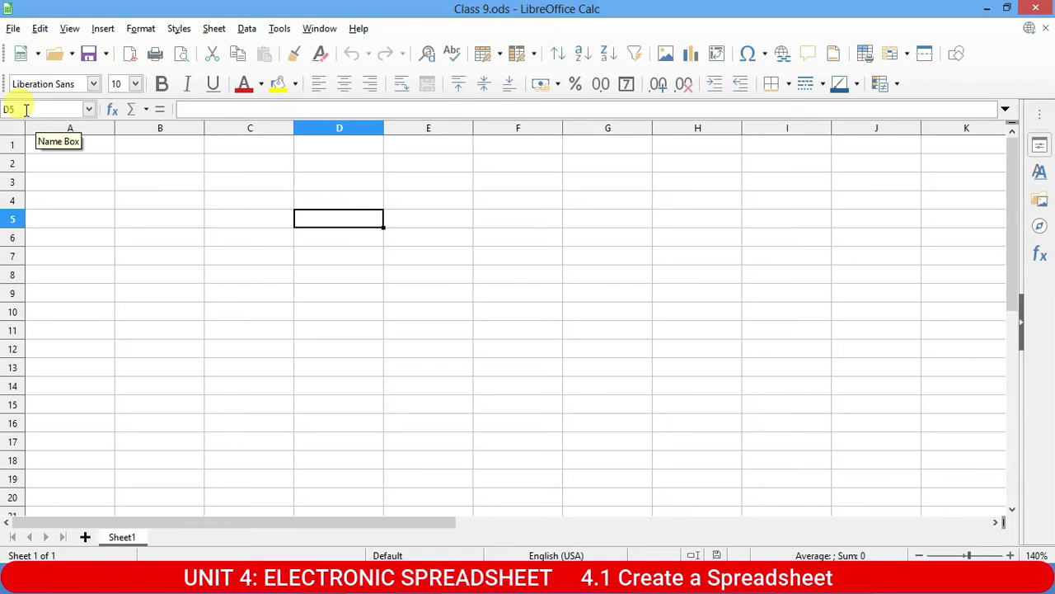
pyautogui.click(169, 237)
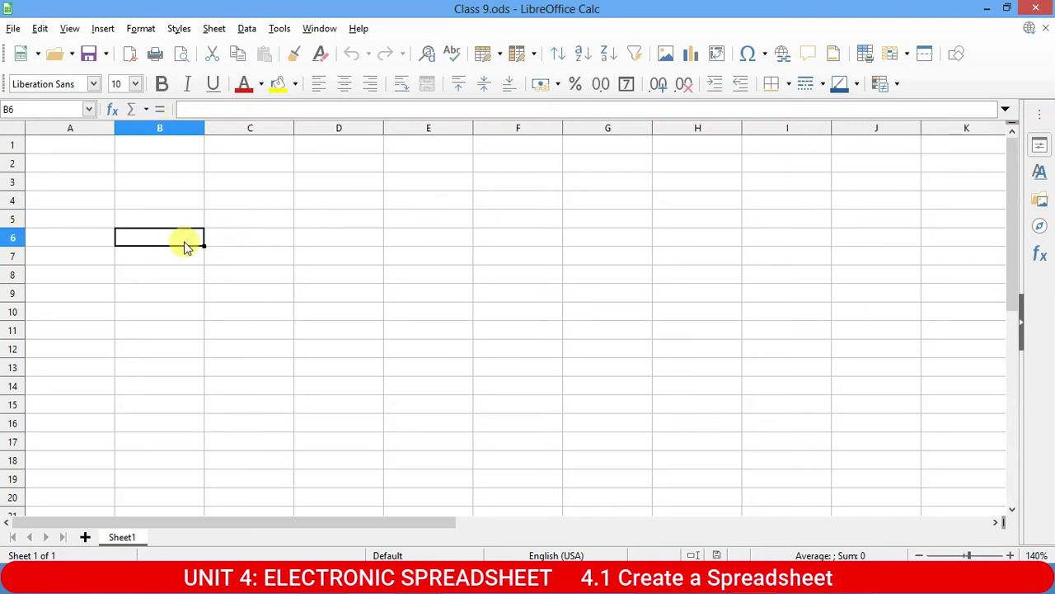
pyautogui.click(83, 128)
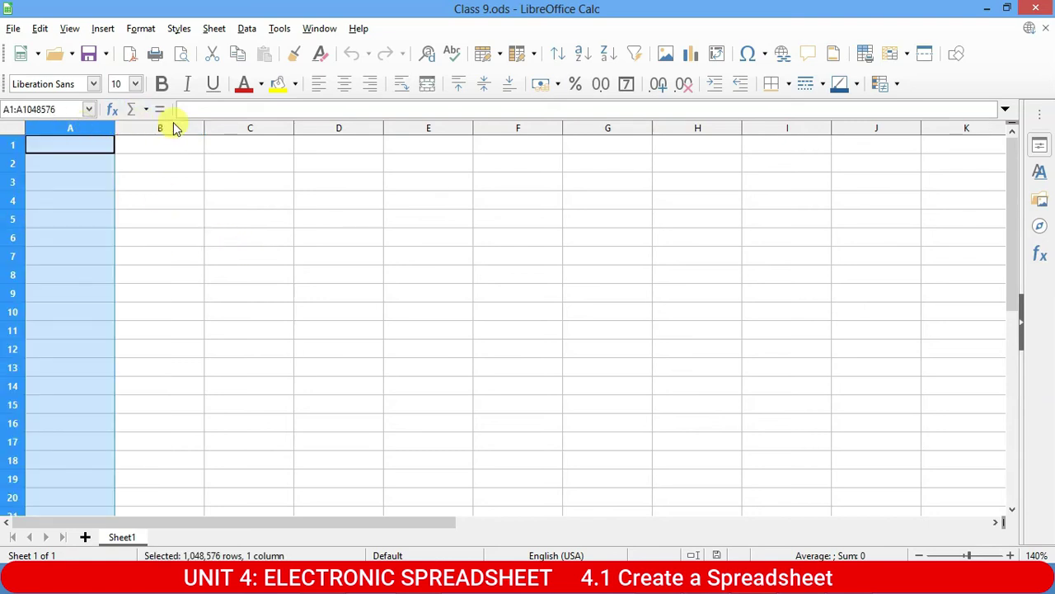
pyautogui.click(169, 128)
pyautogui.click(266, 129)
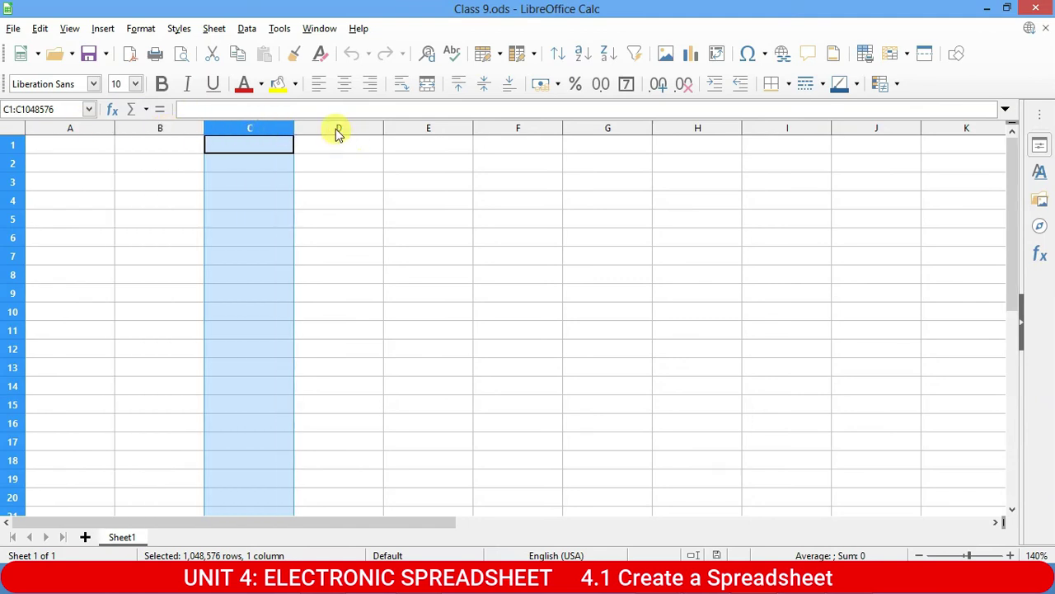
pyautogui.click(340, 128)
pyautogui.click(429, 129)
pyautogui.click(512, 130)
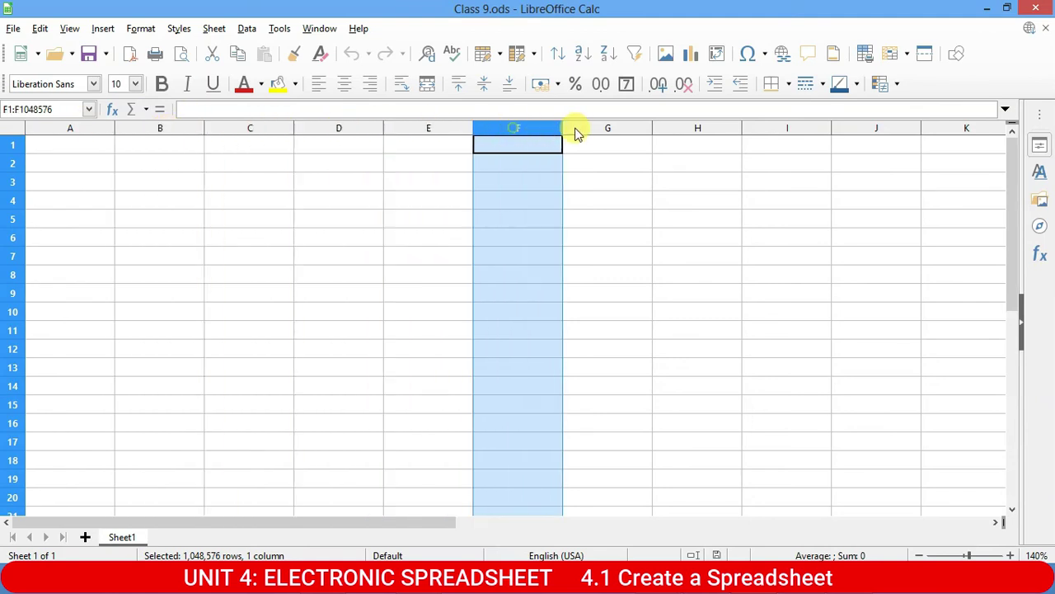
pyautogui.click(601, 129)
pyautogui.click(714, 127)
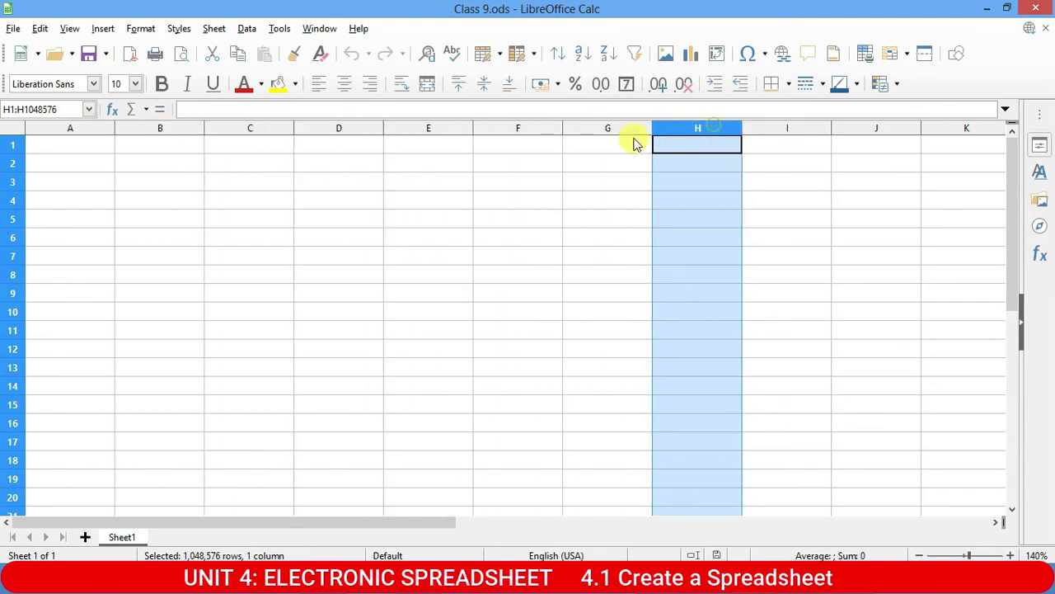
pyautogui.click(145, 130)
pyautogui.click(86, 132)
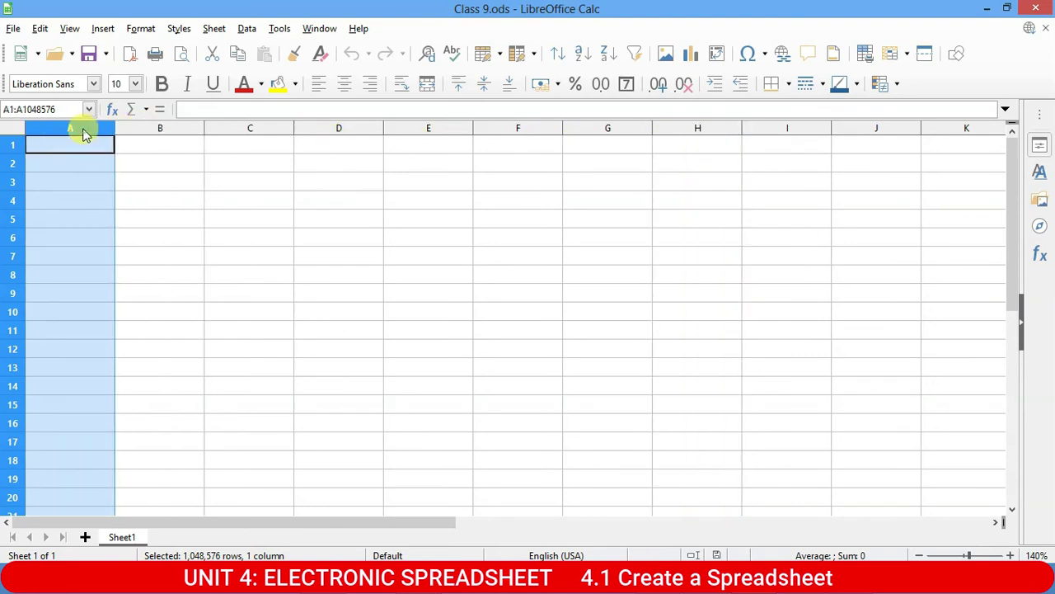
pyautogui.click(10, 185)
pyautogui.click(263, 223)
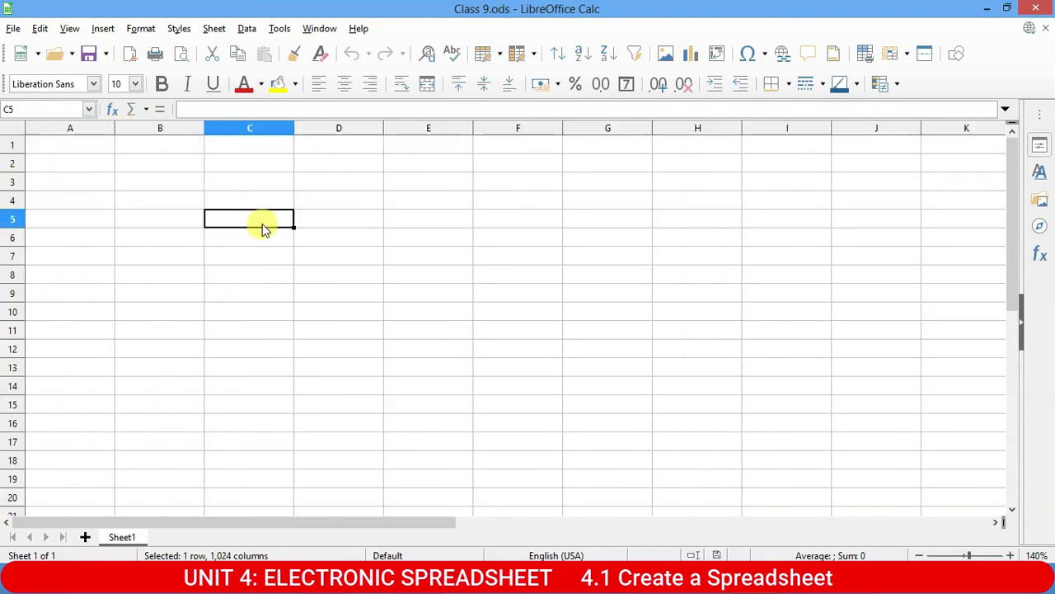
pyautogui.click(10, 237)
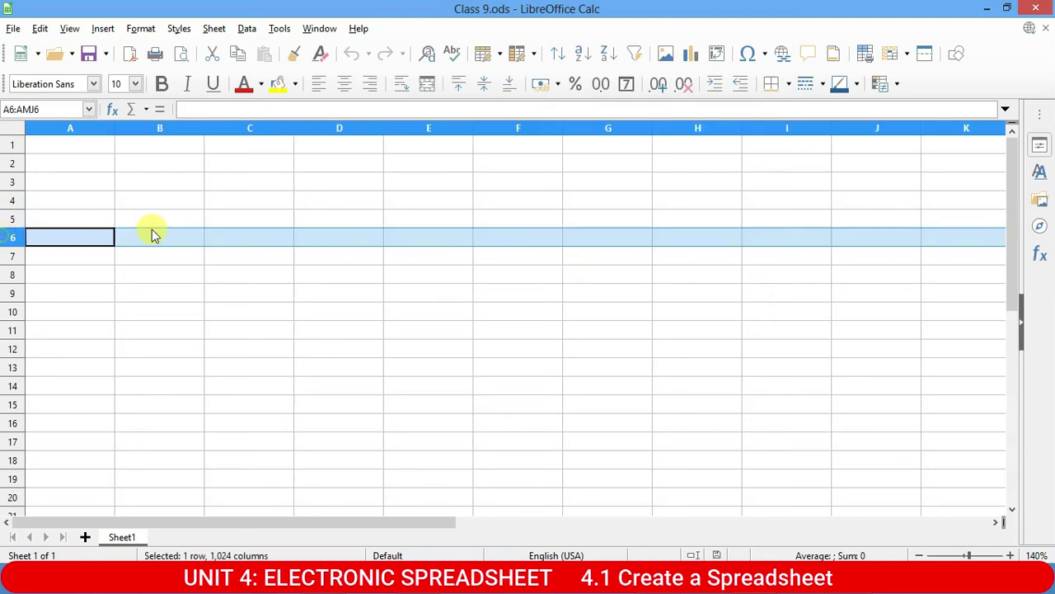
pyautogui.click(409, 217)
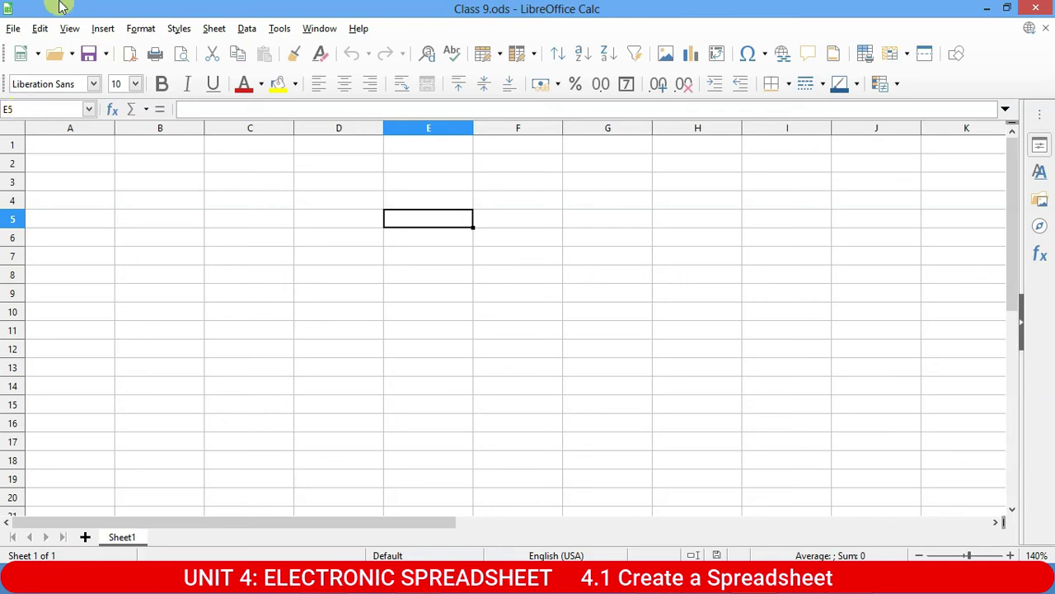
pyautogui.click(269, 257)
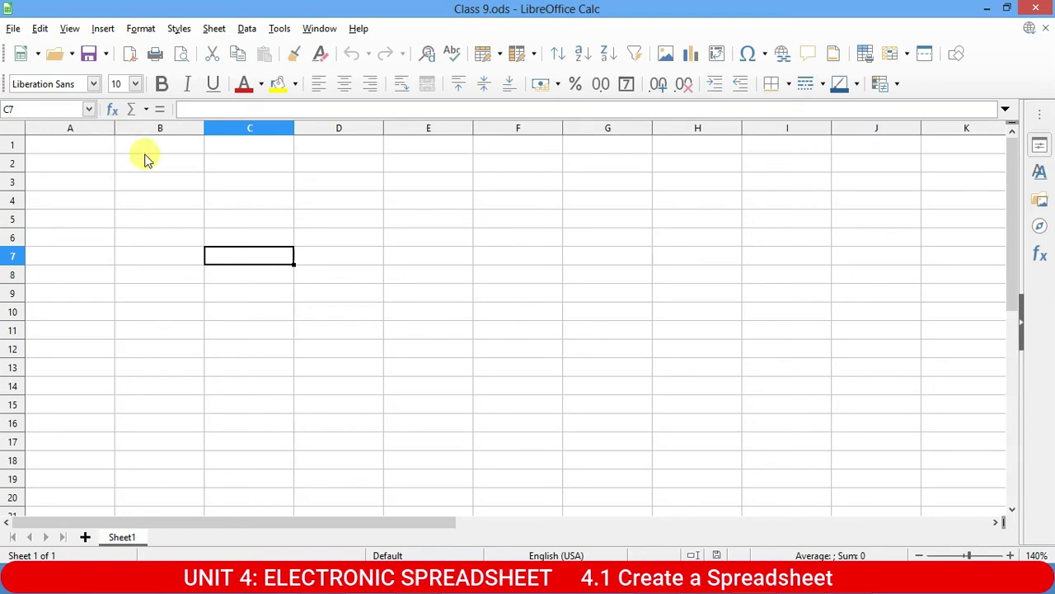
pyautogui.click(248, 172)
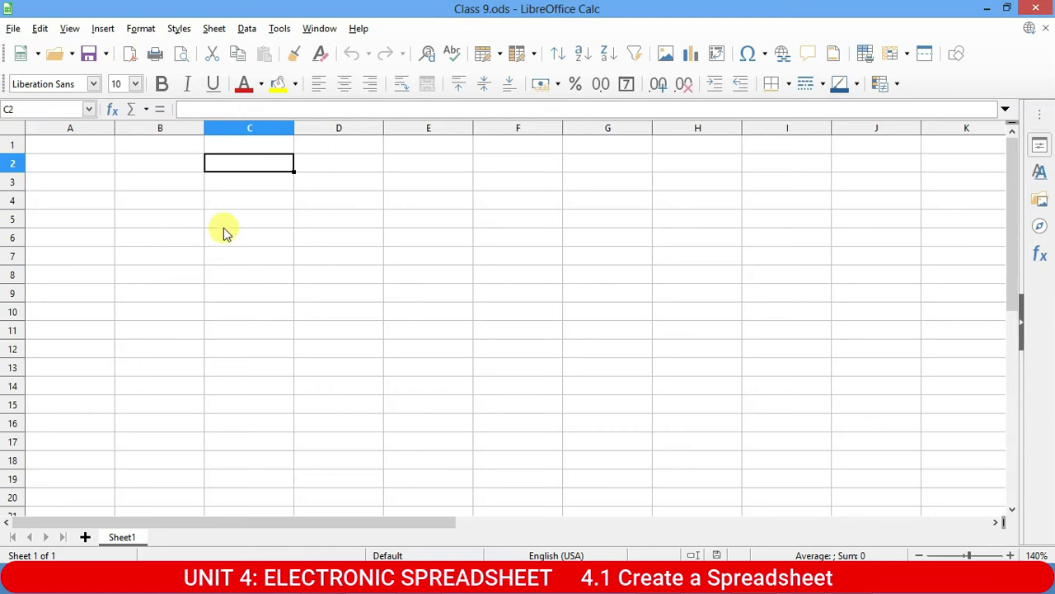
pyautogui.click(236, 188)
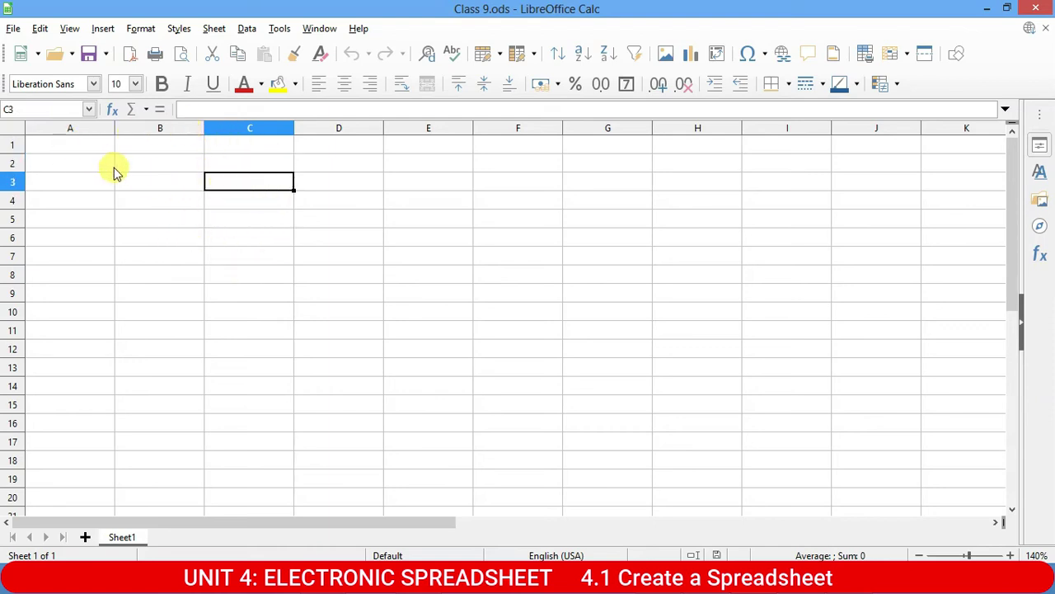
pyautogui.click(406, 199)
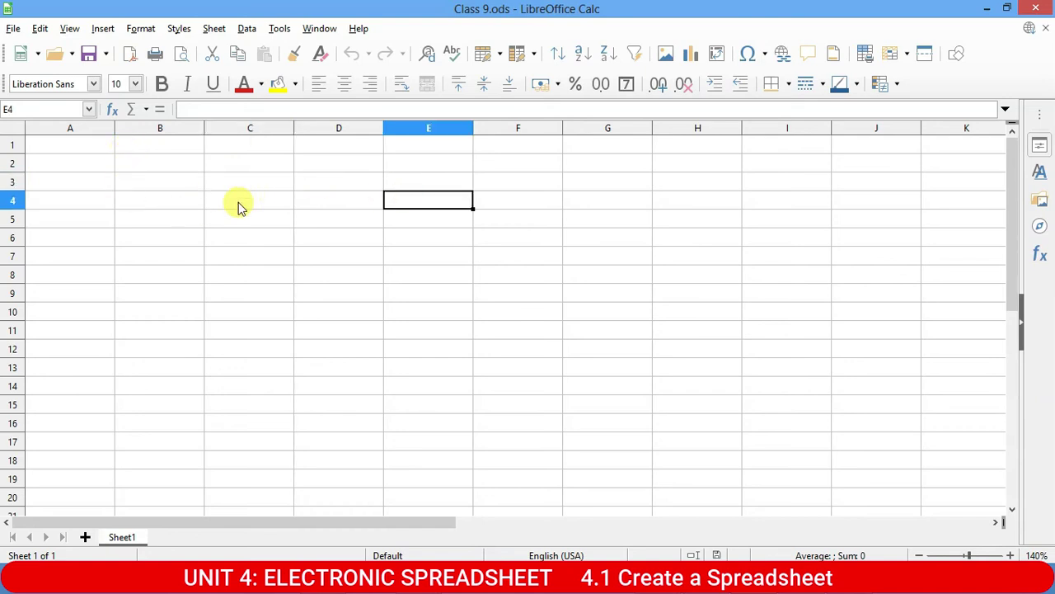
# - Enter 'class 9' in cell E4 and commit the entry
pyautogui.write('c')
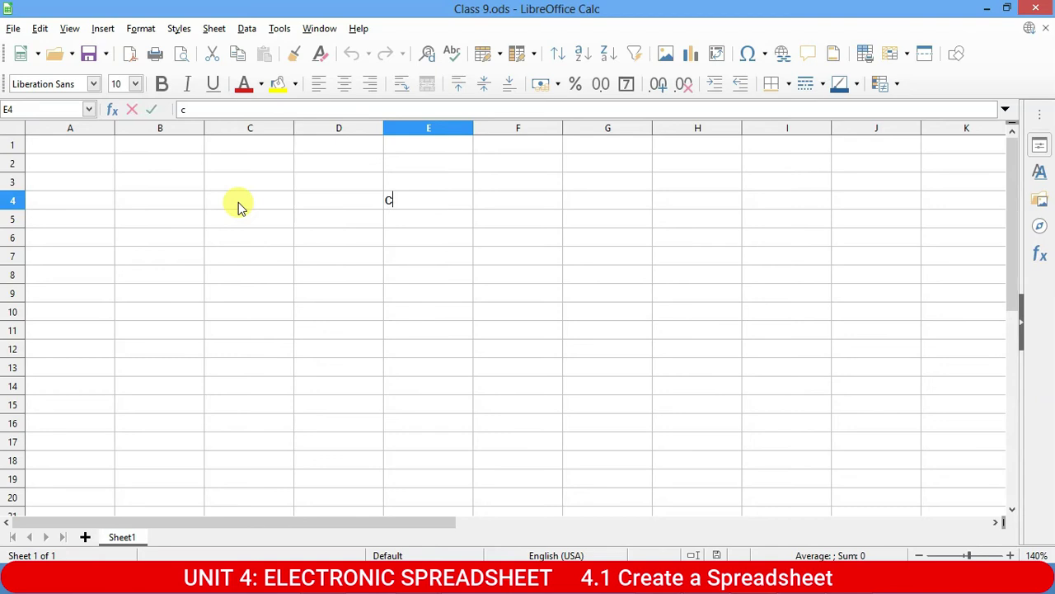
pyautogui.write('lass 9')
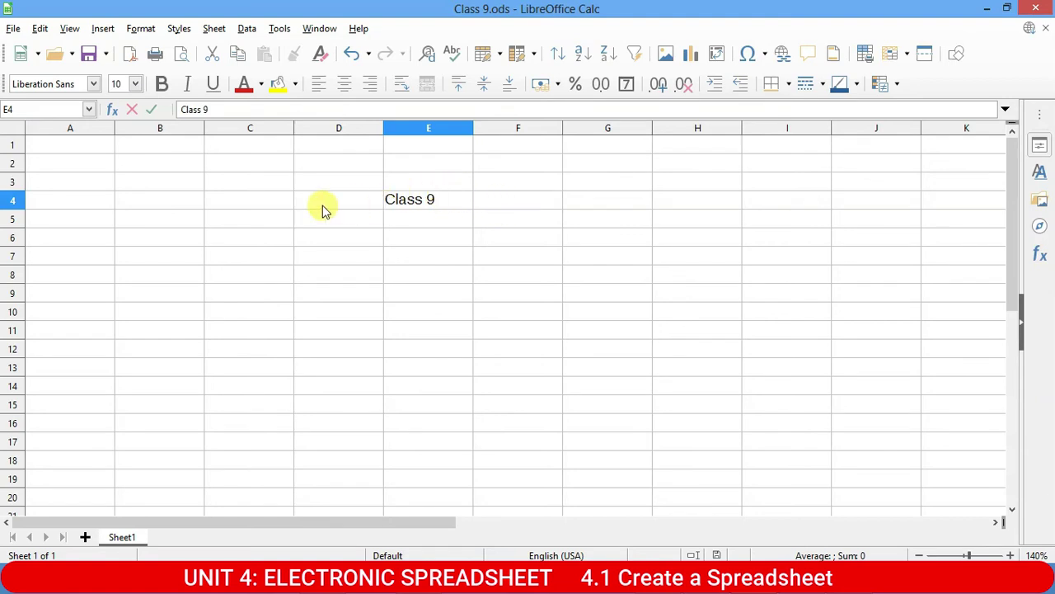
pyautogui.click(380, 202)
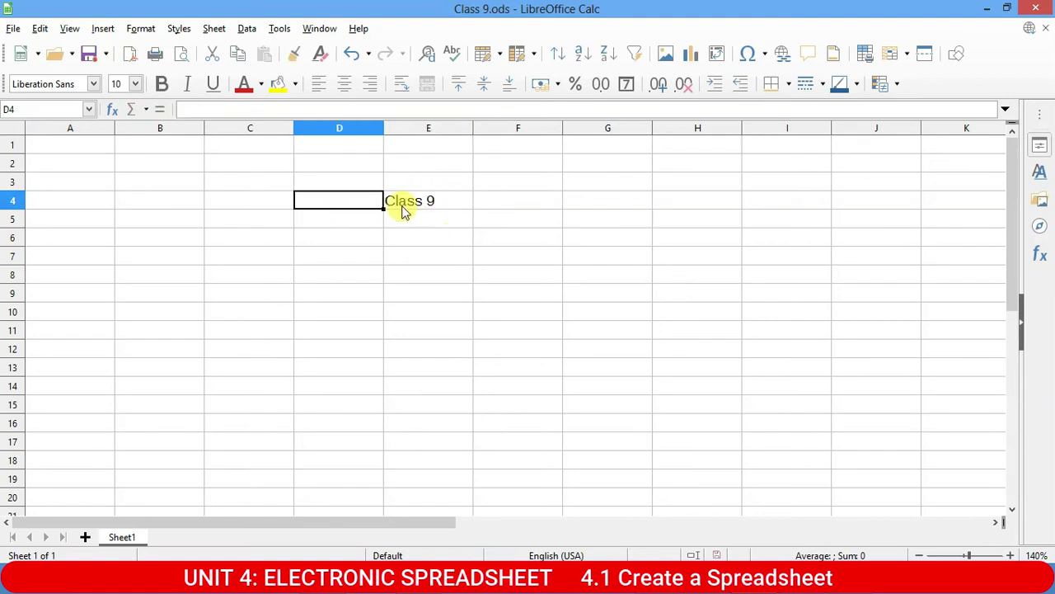
pyautogui.click(222, 200)
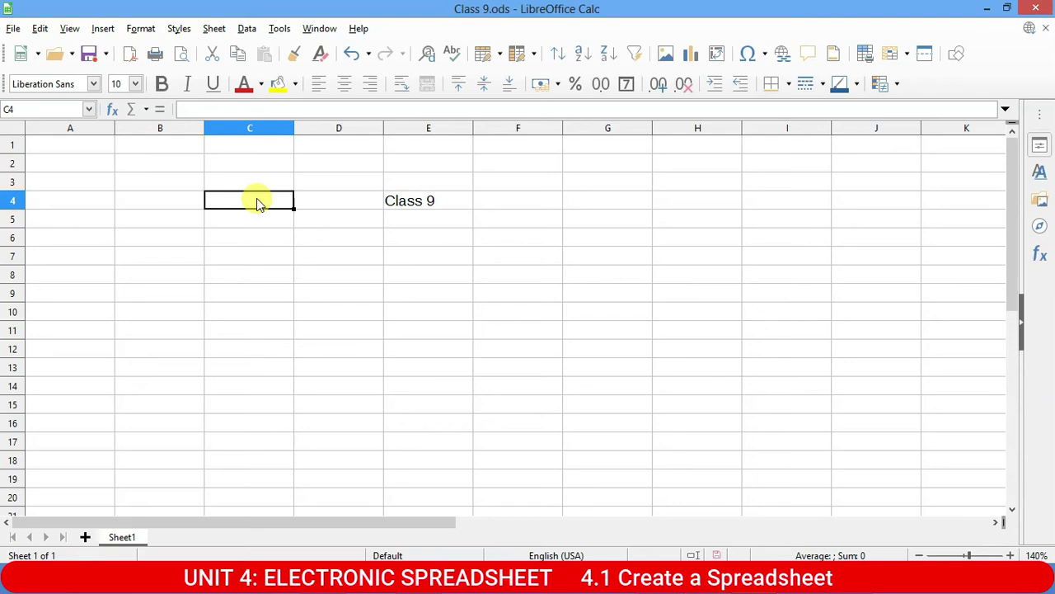
# - Enter 'C4' in cell C4, commit it, then select cells B6 and C7
pyautogui.write('C')
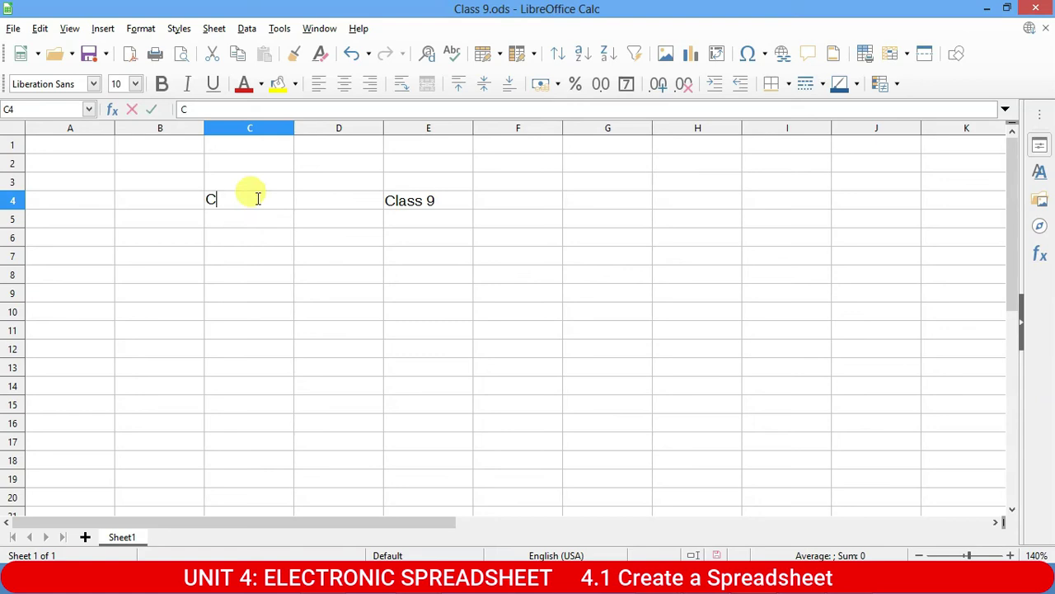
pyautogui.write('4')
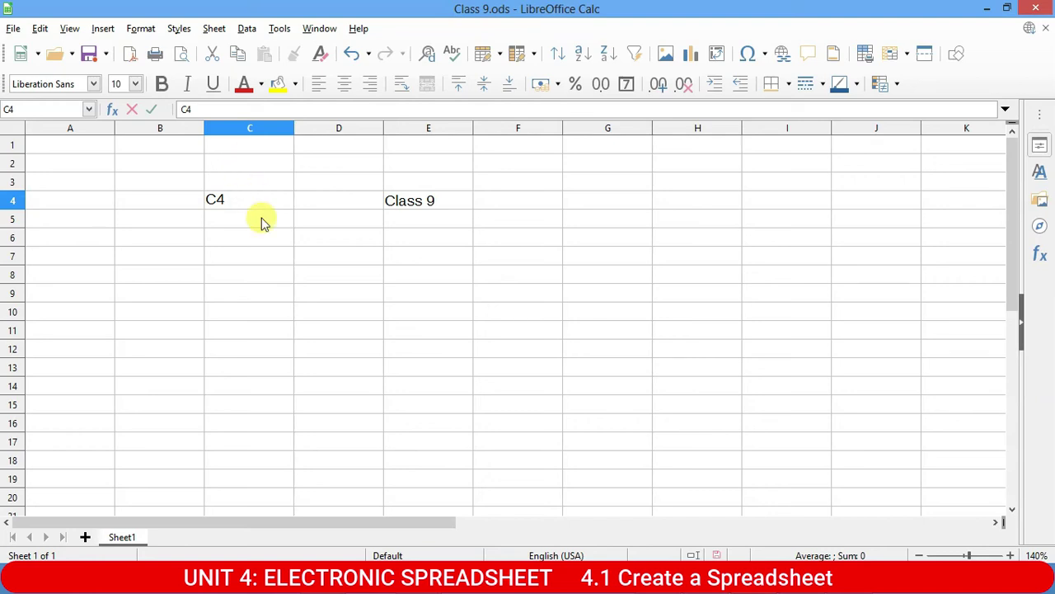
pyautogui.click(259, 181)
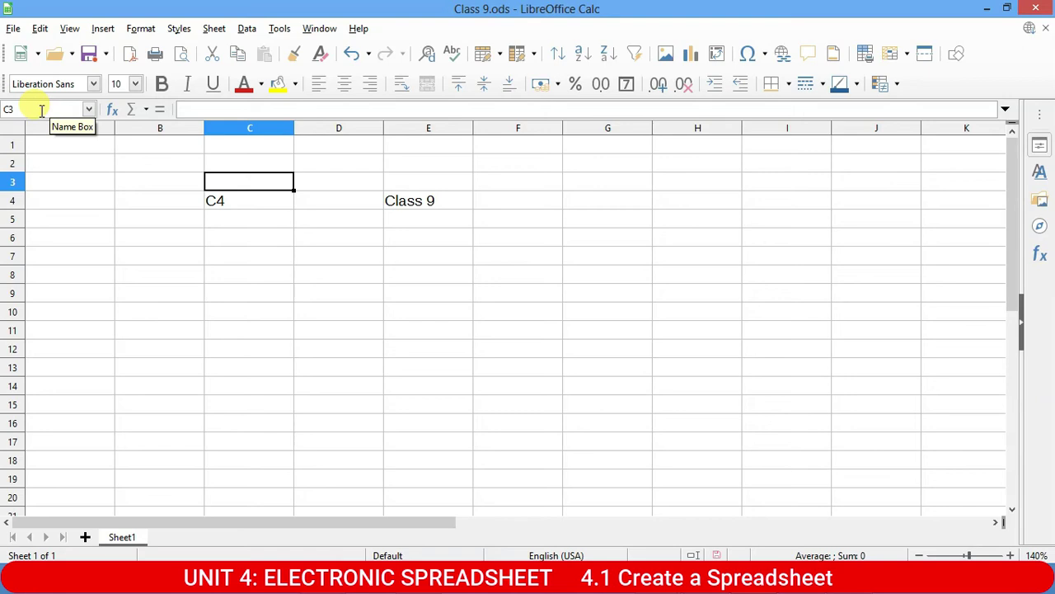
pyautogui.click(163, 237)
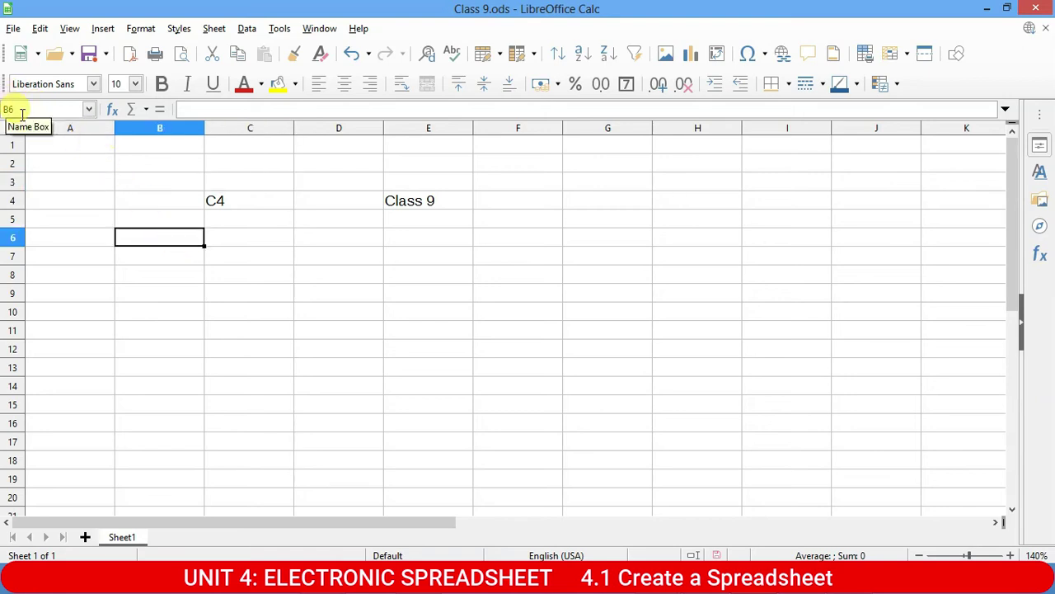
pyautogui.click(271, 249)
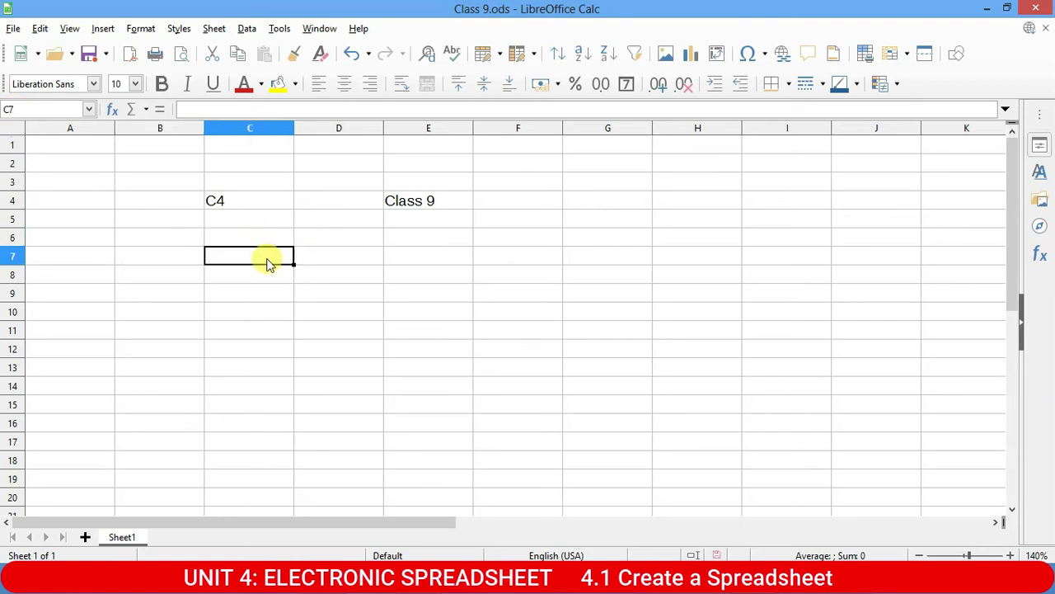
# - Select columns A and B and rows 2 and 4 in turn
pyautogui.click(70, 132)
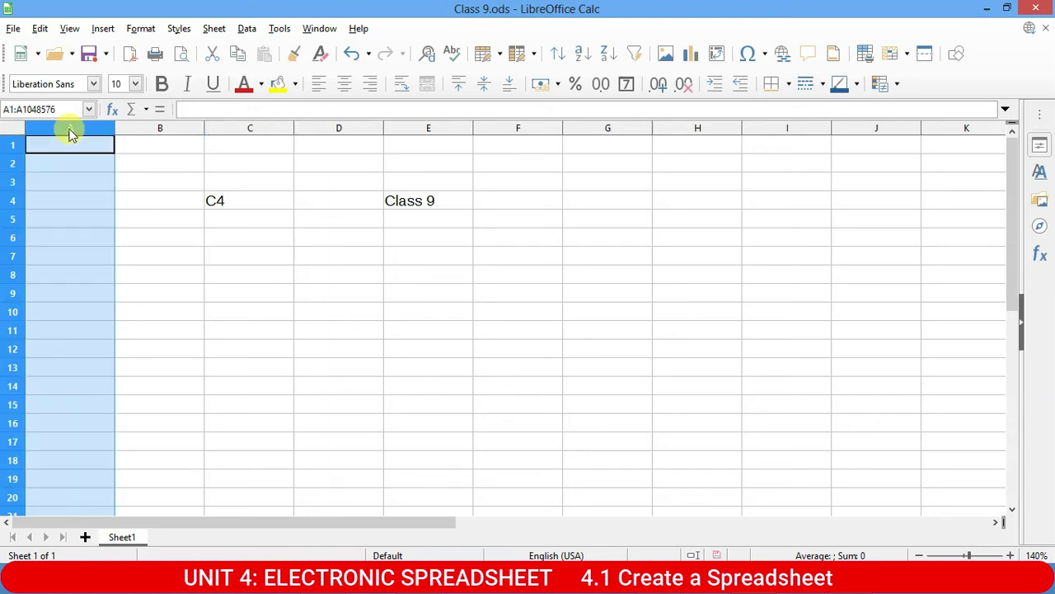
pyautogui.click(154, 129)
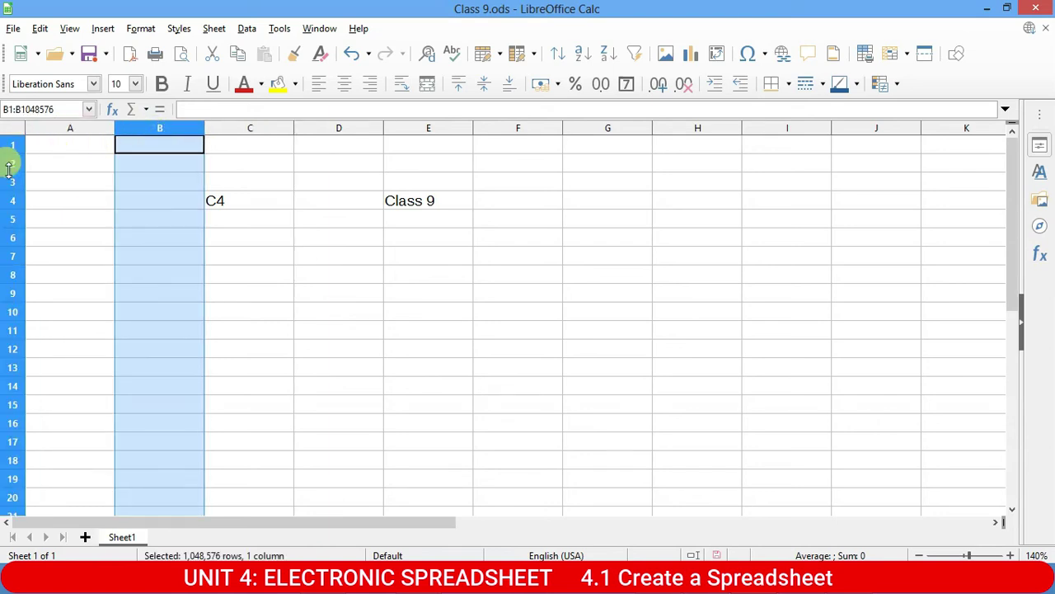
pyautogui.click(12, 200)
pyautogui.click(173, 201)
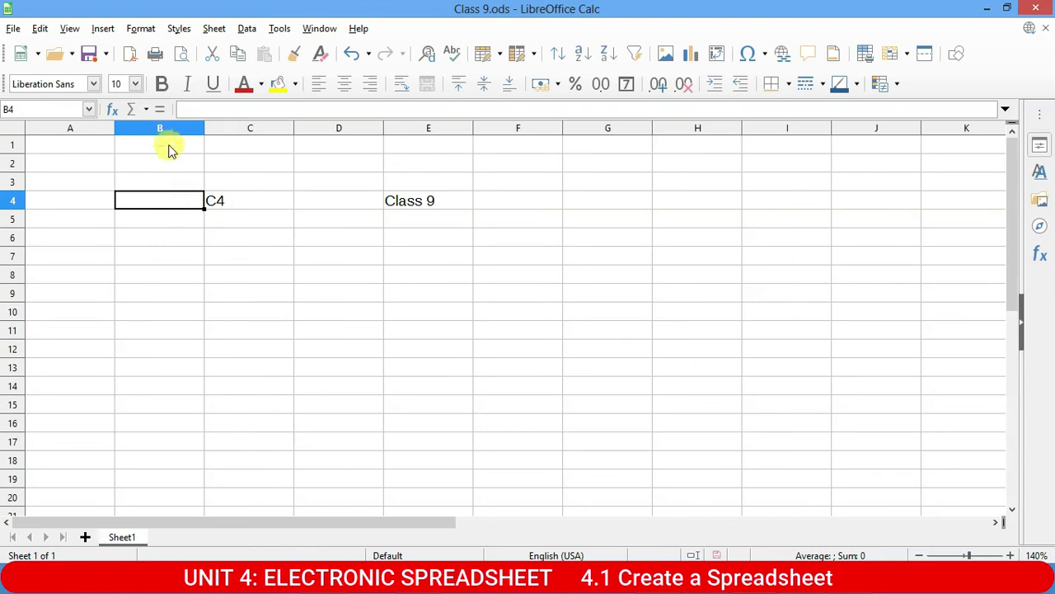
pyautogui.click(74, 130)
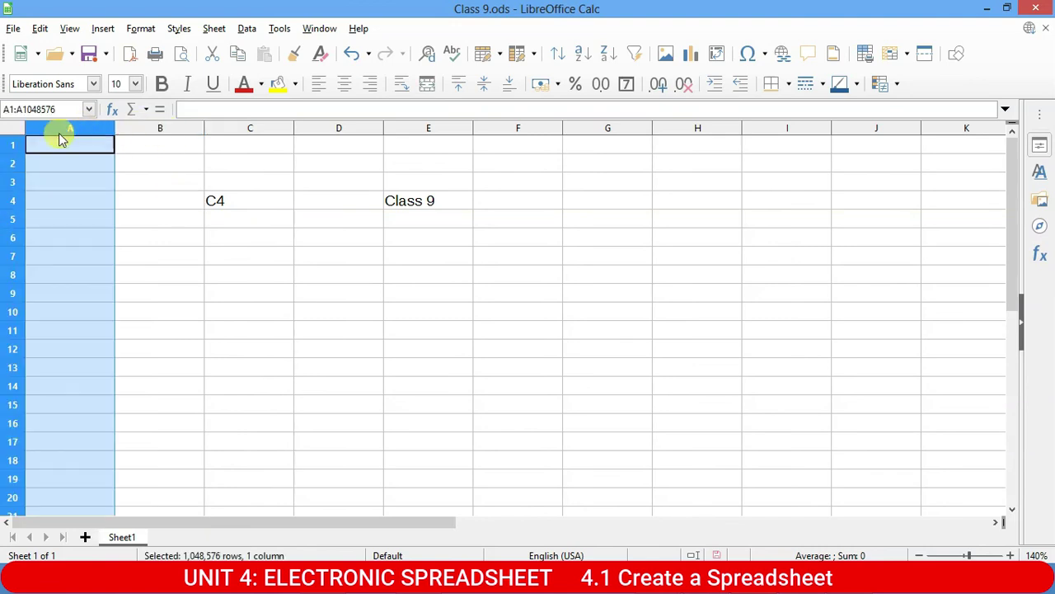
pyautogui.click(12, 165)
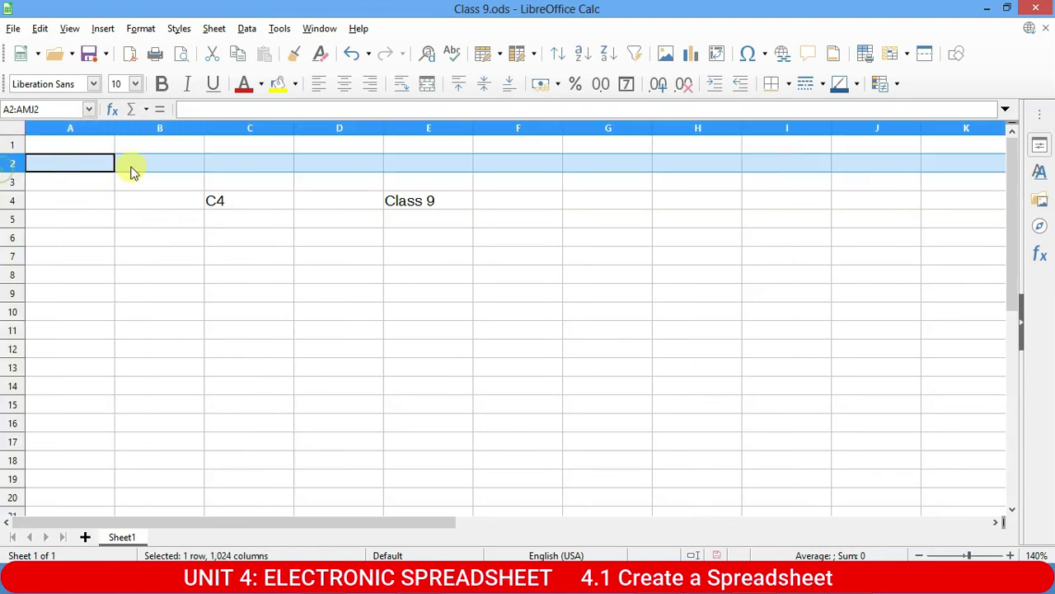
pyautogui.click(181, 130)
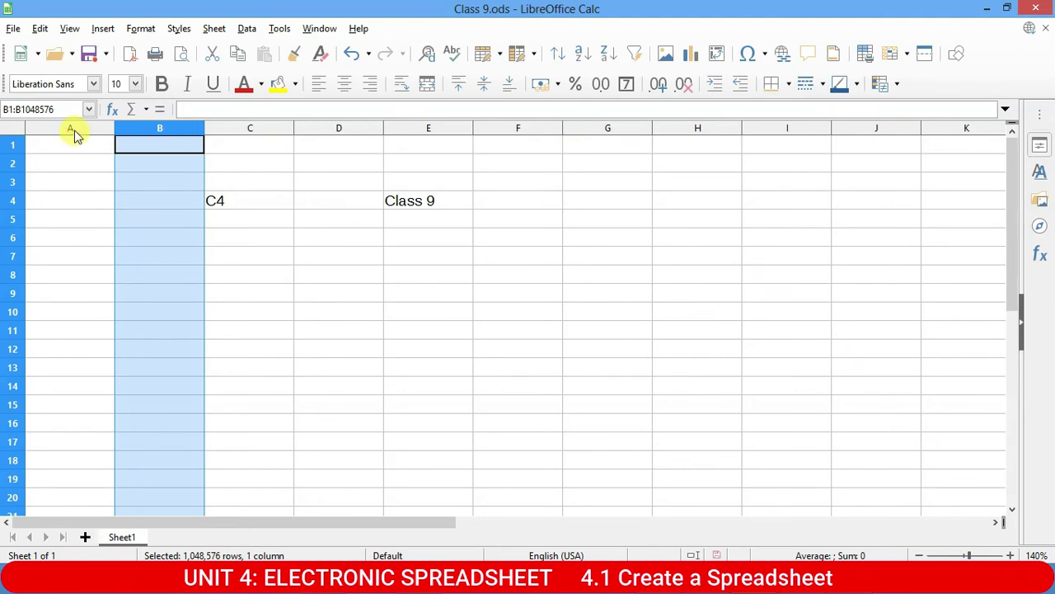
pyautogui.click(11, 201)
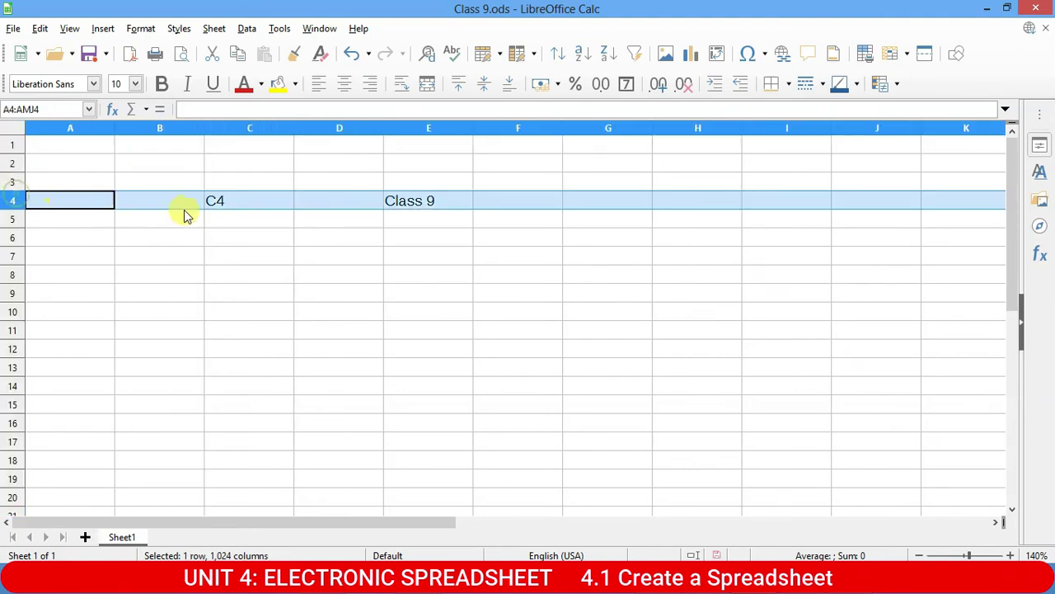
pyautogui.click(171, 206)
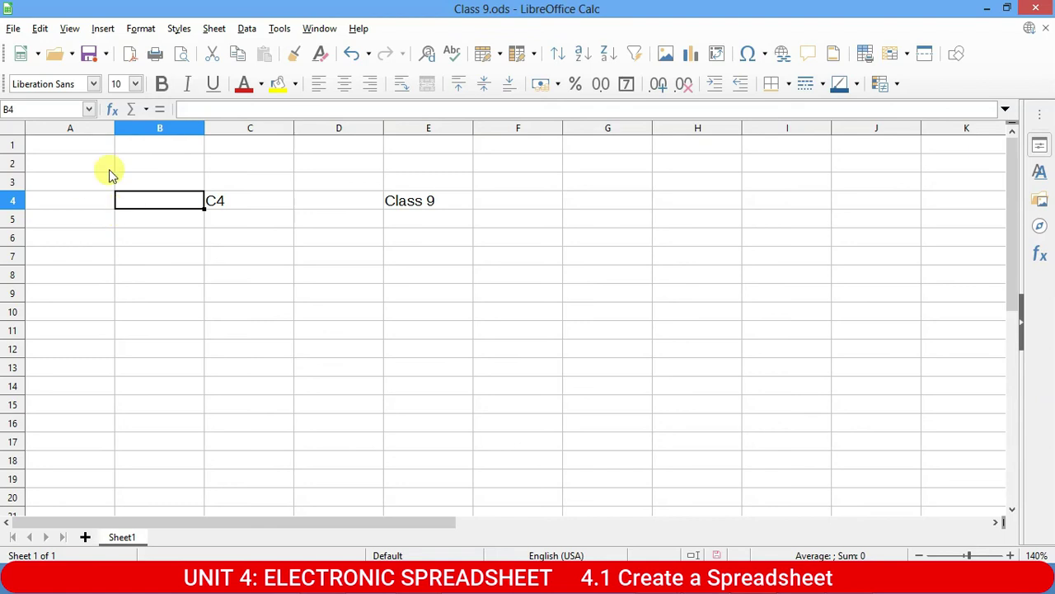
pyautogui.moveTo(70, 146); pyautogui.dragTo(919, 503)
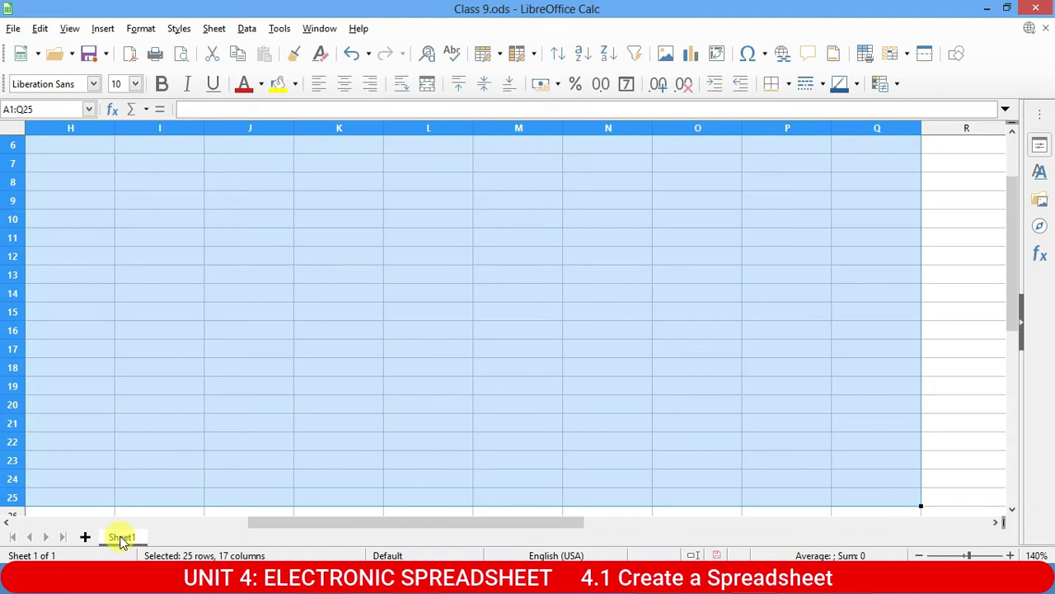
pyautogui.click(330, 207)
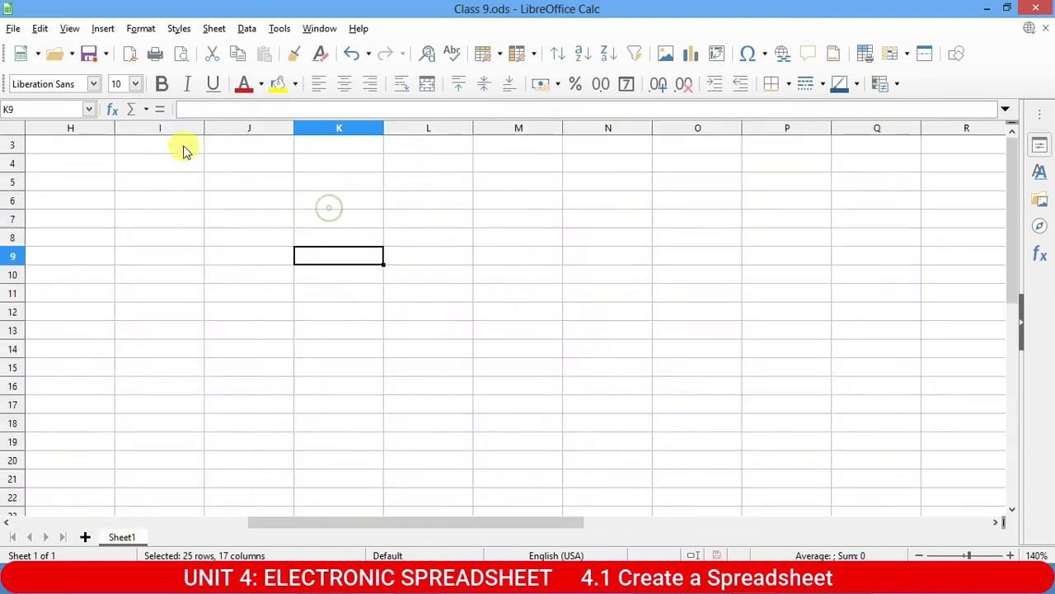
pyautogui.moveTo(66, 137)
pyautogui.mouseDown()
pyautogui.moveTo(838, 326)
pyautogui.moveTo(867, 321)
pyautogui.mouseUp()
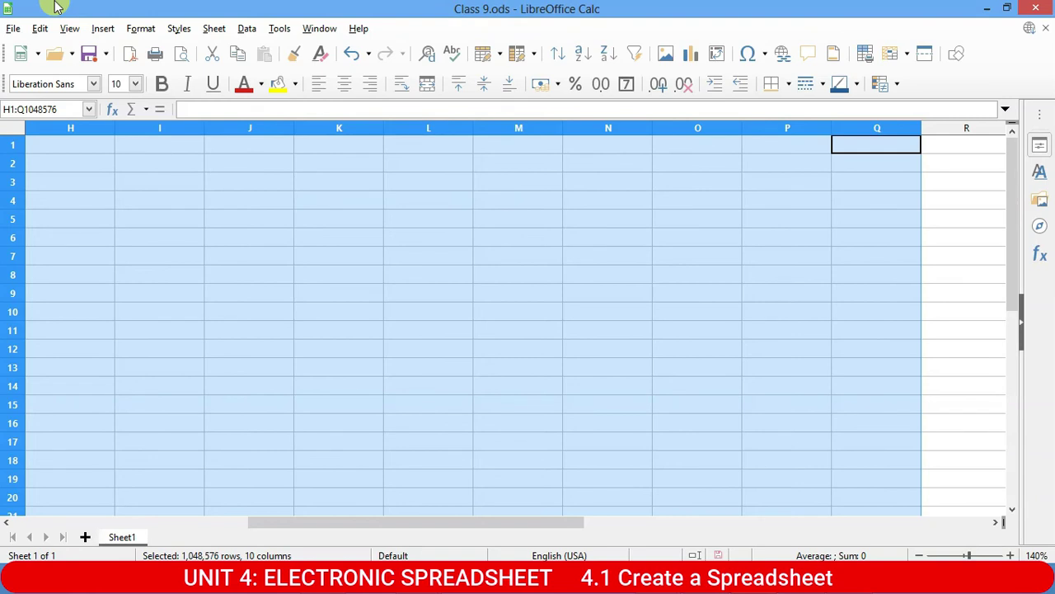
pyautogui.click(268, 205)
pyautogui.click(267, 182)
pyautogui.click(363, 181)
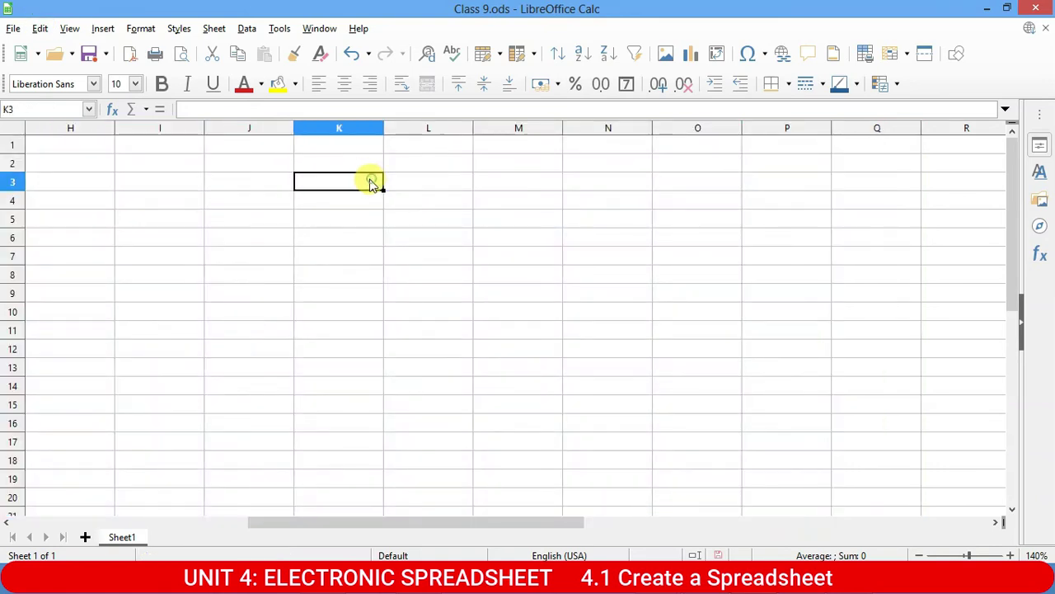
pyautogui.click(339, 219)
pyautogui.click(437, 201)
pyautogui.click(431, 276)
pyautogui.click(437, 240)
pyautogui.click(359, 227)
pyautogui.click(320, 240)
pyautogui.moveTo(239, 181); pyautogui.dragTo(800, 509)
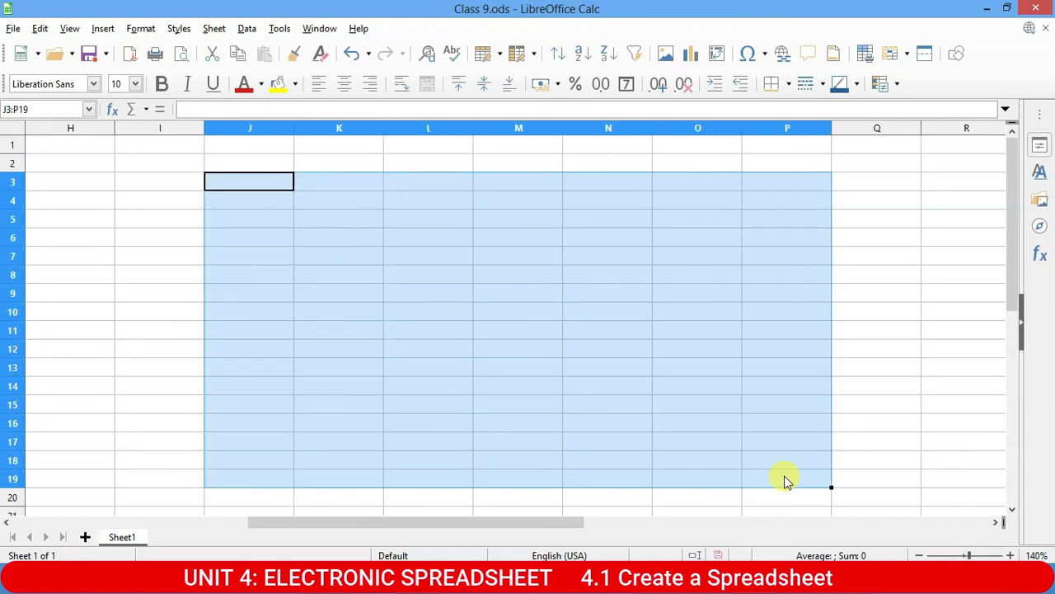
pyautogui.moveTo(800, 509); pyautogui.dragTo(799, 513)
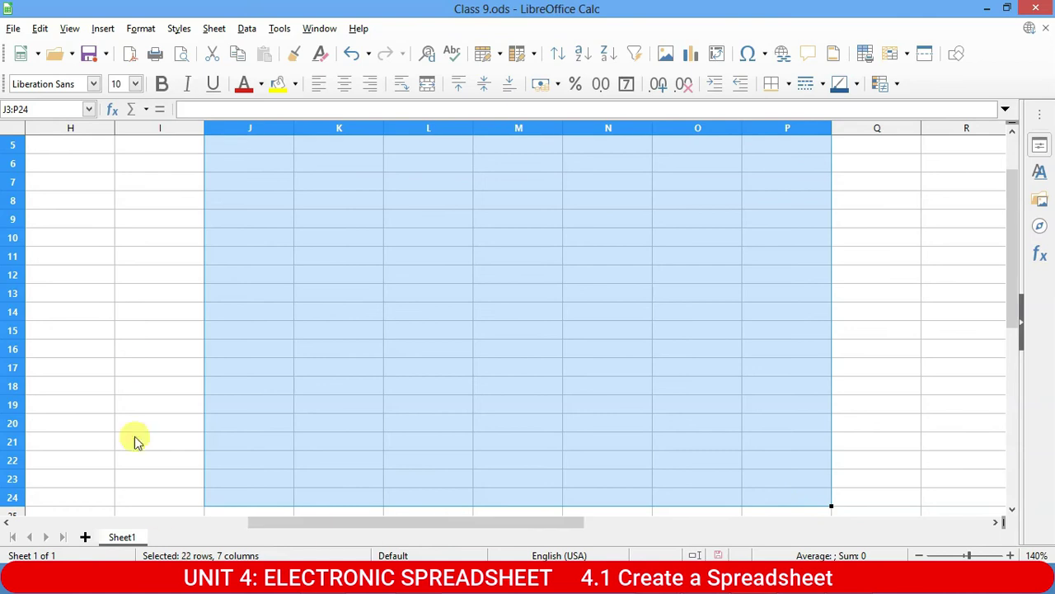
pyautogui.moveTo(83, 151); pyautogui.dragTo(852, 492)
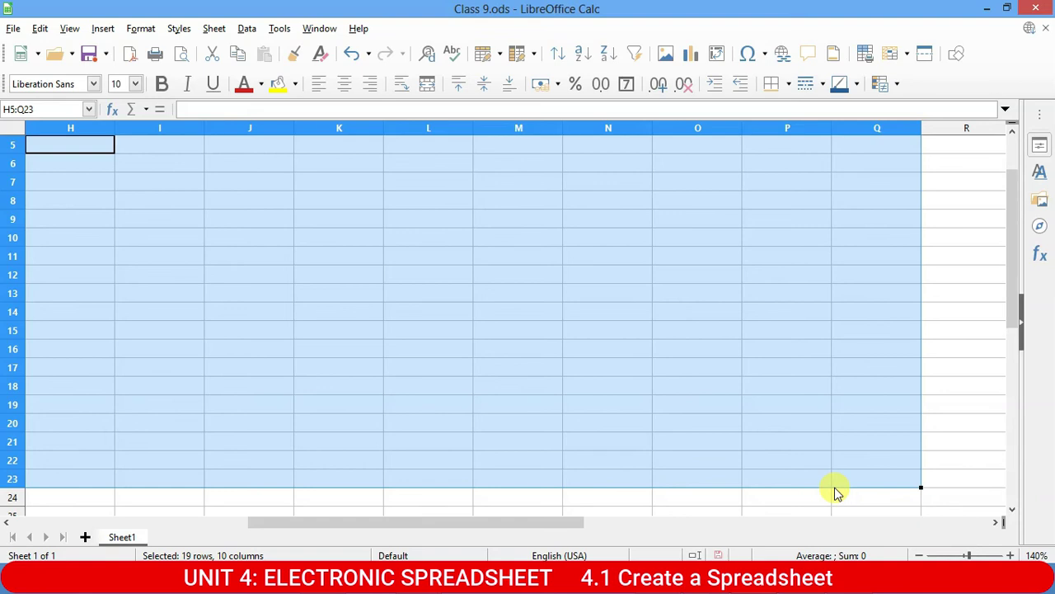
pyautogui.scroll(2, 862, 467)
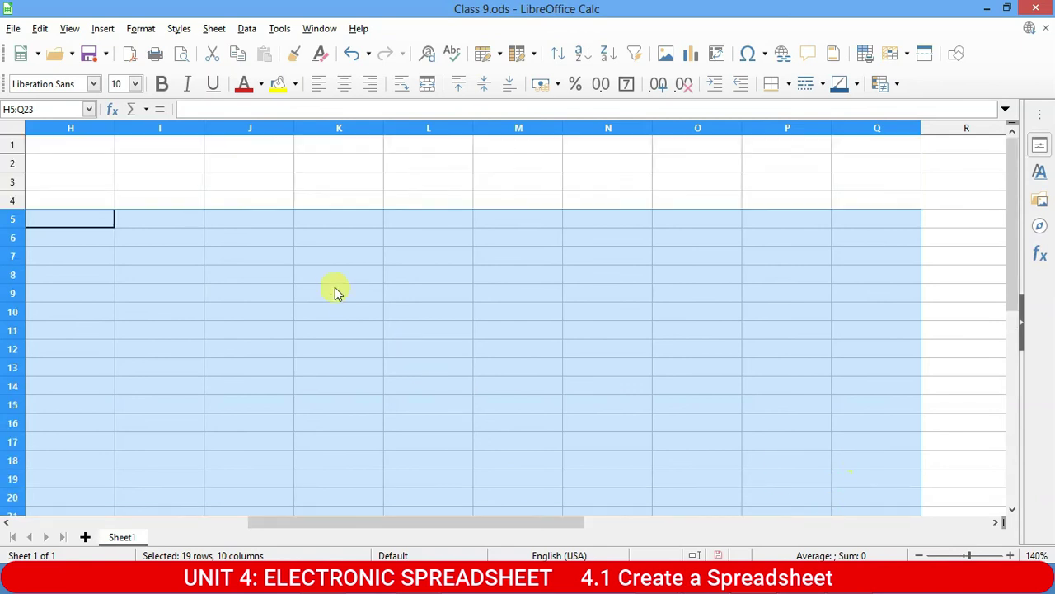
pyautogui.click(84, 147)
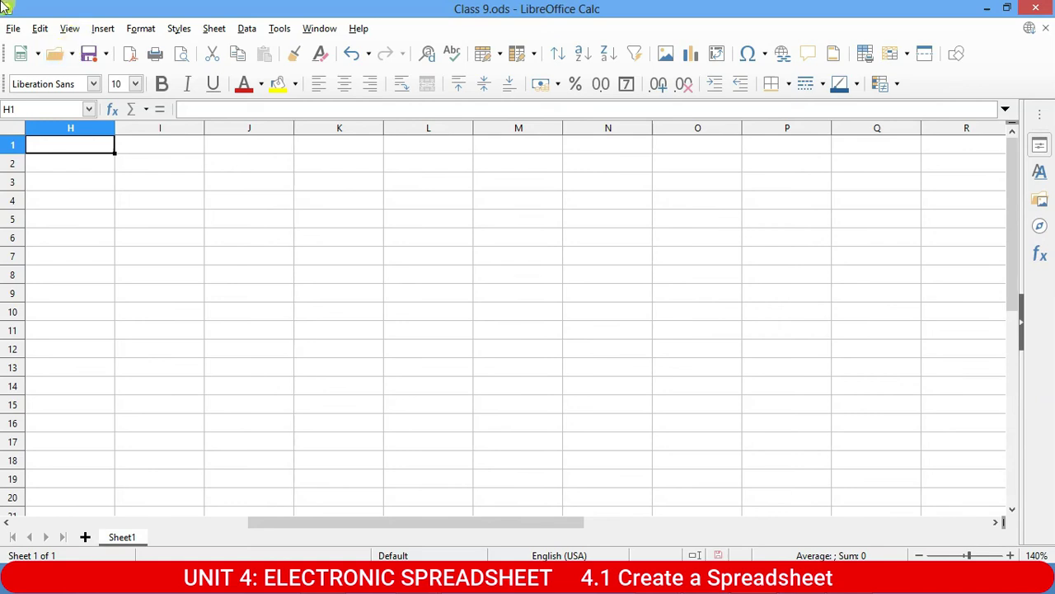
pyautogui.click(13, 28)
# - Create a new blank text document through File > New > Text Document
pyautogui.moveTo(40, 28)
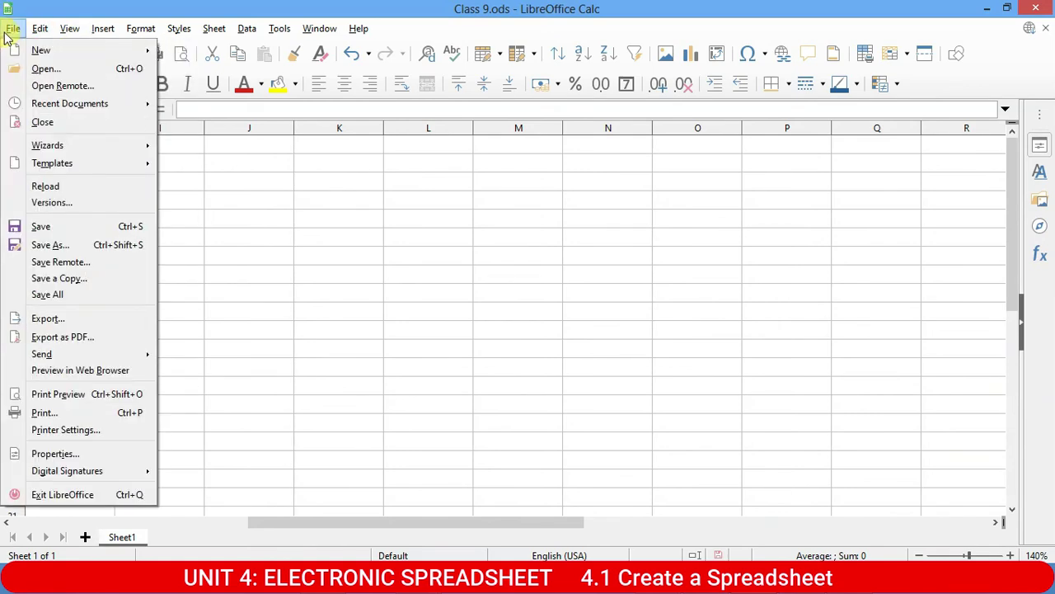
pyautogui.moveTo(33, 50)
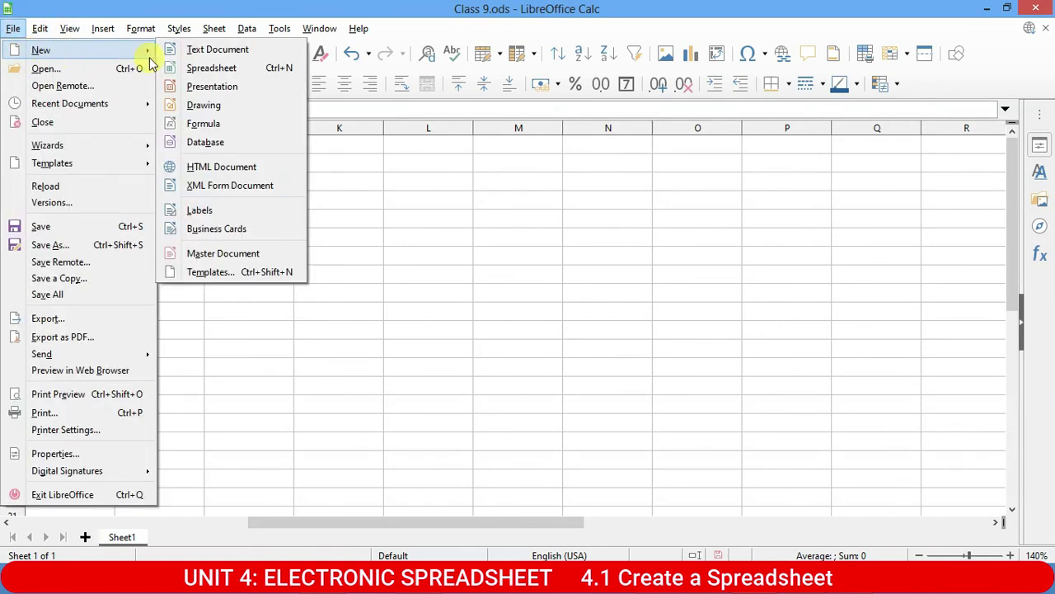
pyautogui.click(236, 49)
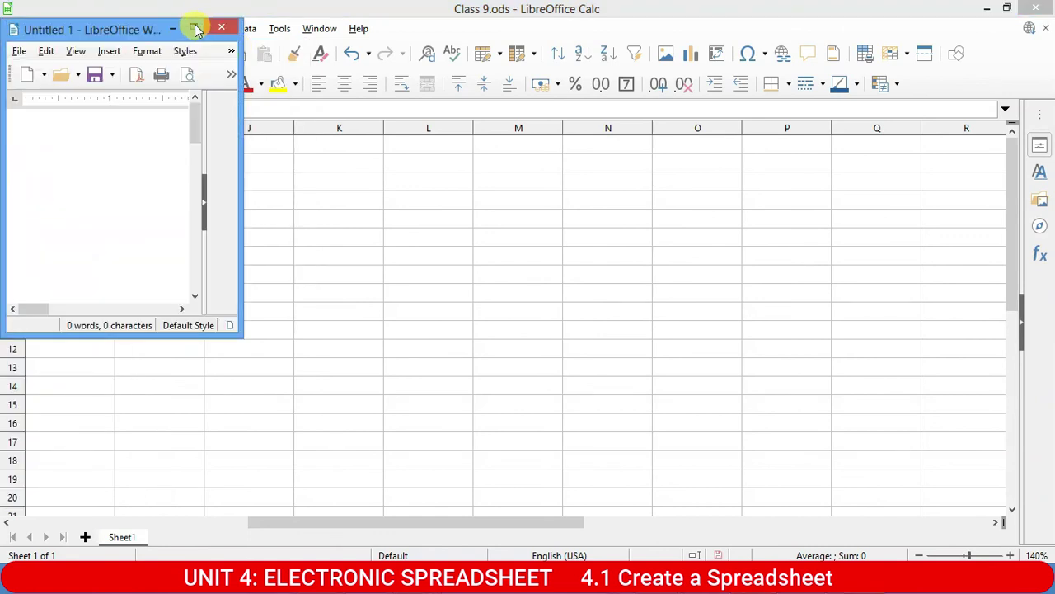
# - Resize and re-maximize the Untitled 1 Writer window, then switch back to the spreadsheet
pyautogui.click(196, 30)
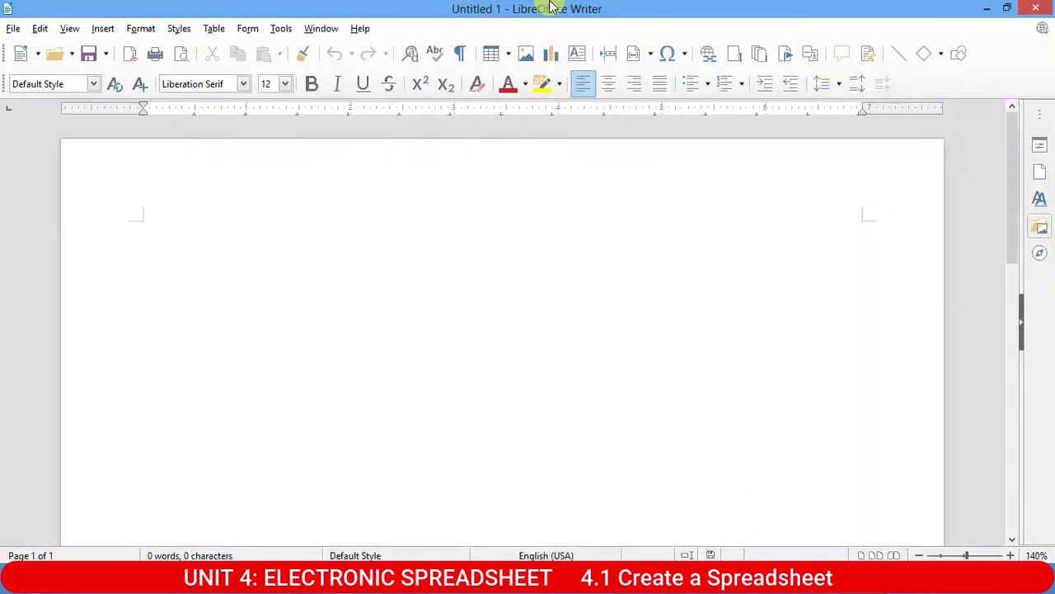
pyautogui.moveTo(547, 7); pyautogui.dragTo(646, 126)
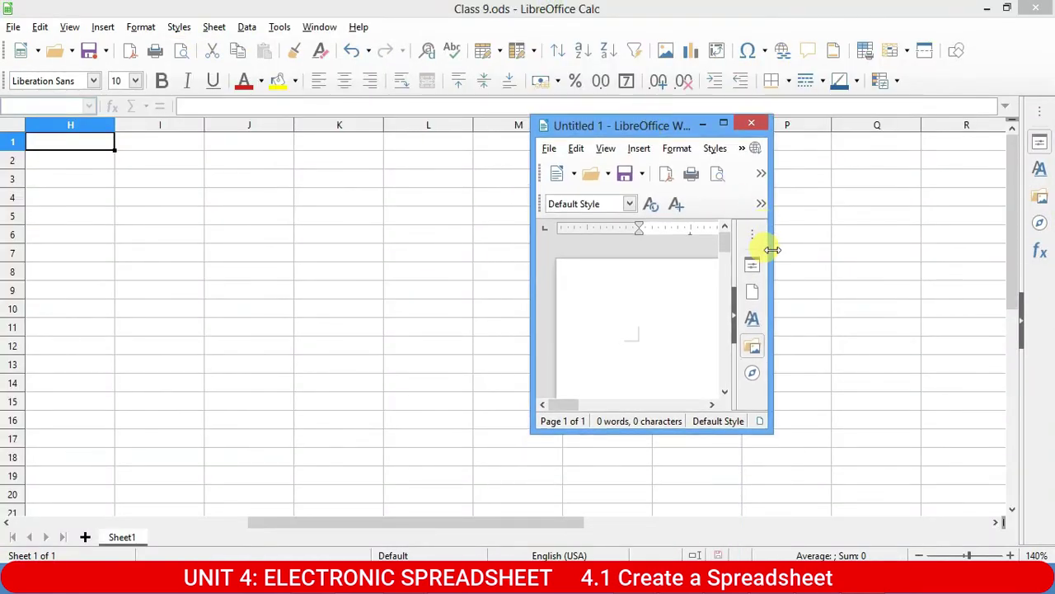
pyautogui.moveTo(772, 247); pyautogui.dragTo(950, 259)
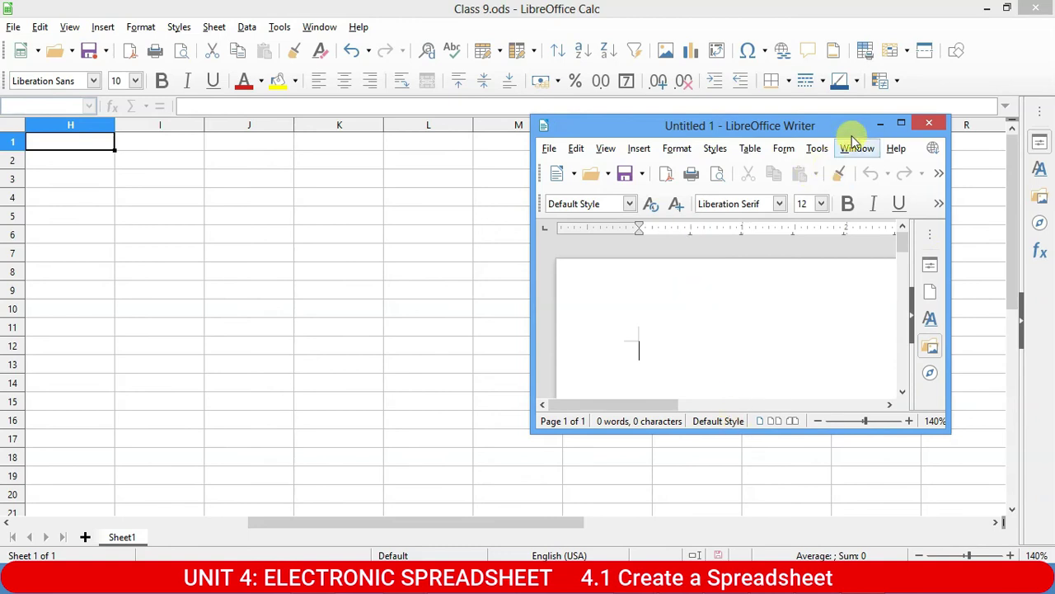
pyautogui.click(899, 122)
pyautogui.click(158, 227)
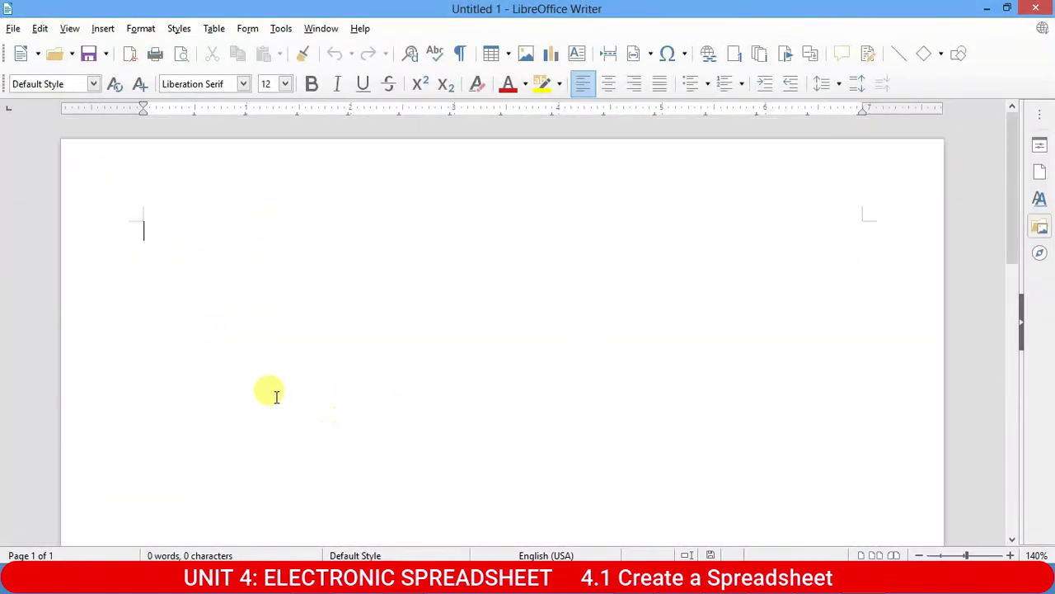
pyautogui.scroll(-1, 272, 393)
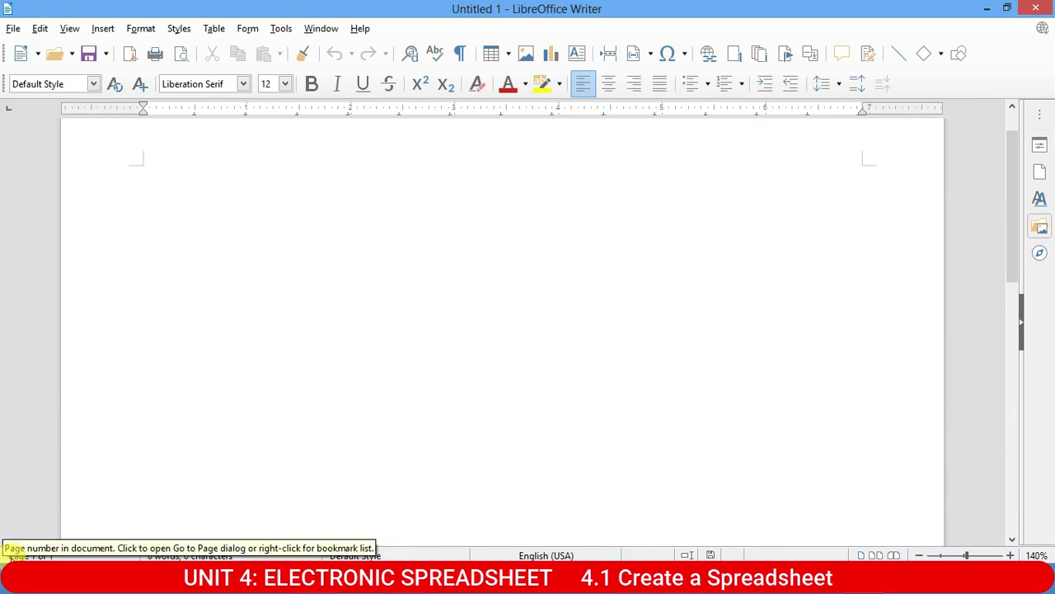
pyautogui.click(771, 582)
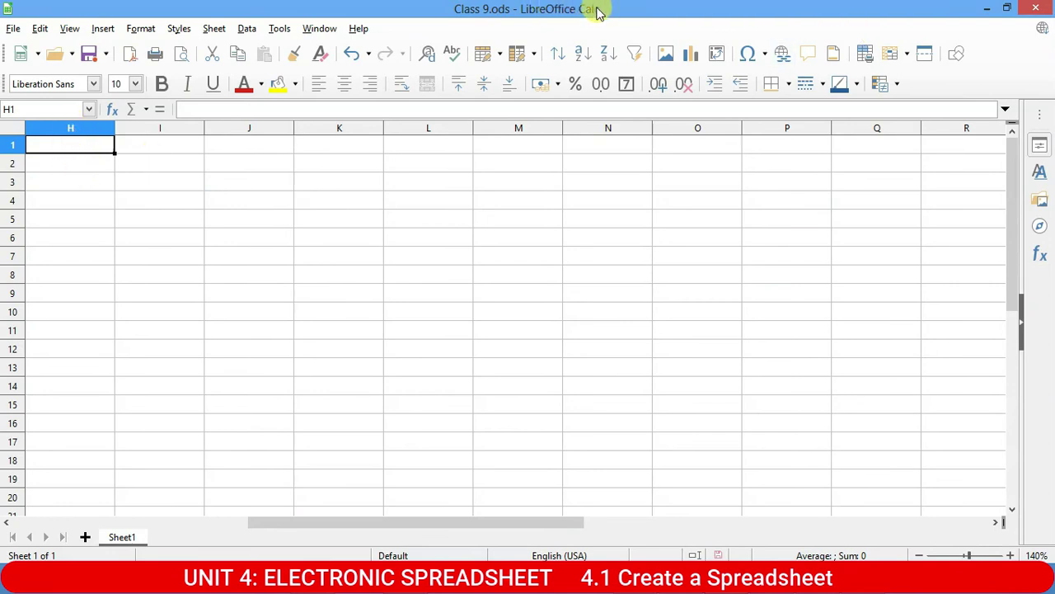
# - Make cell H1 active, then toggle between Untitled 1 and Class 9.ods with Alt+Tab
pyautogui.click(130, 182)
pyautogui.click(81, 151)
pyautogui.hotkey('alt', 'Tab')
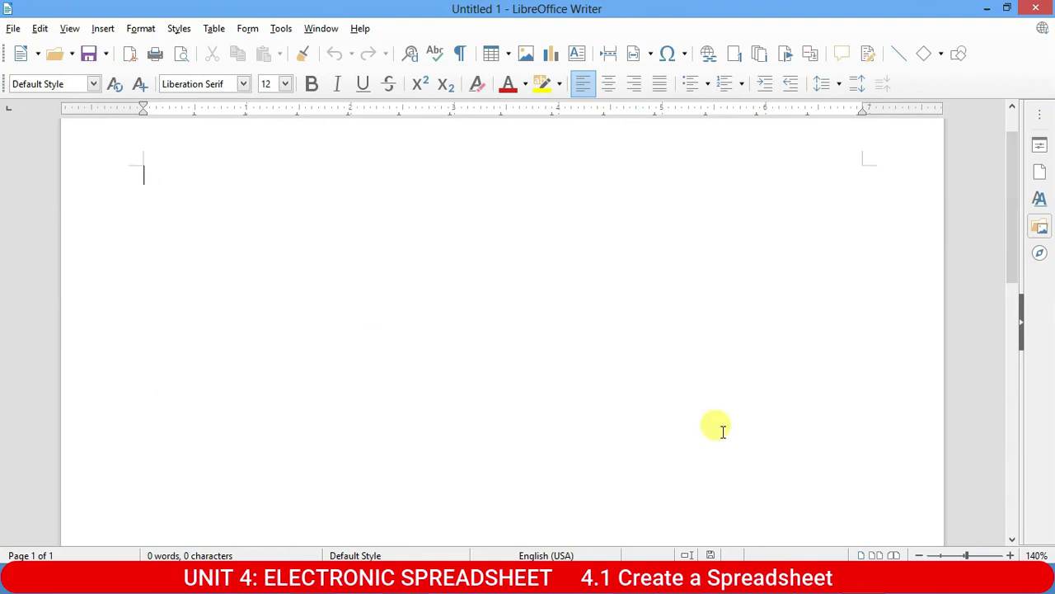
pyautogui.hotkey('alt', 'Tab')
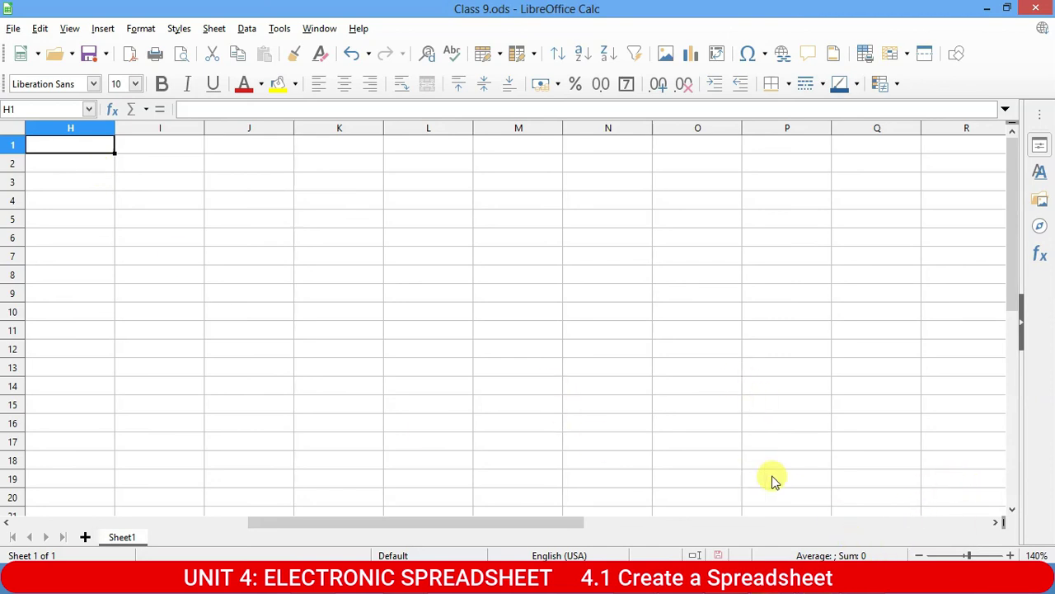
# - Switch between Untitled 1 and Class 9.ods via the taskbar, select H2, then open Writer's File menu
pyautogui.moveTo(866, 577)
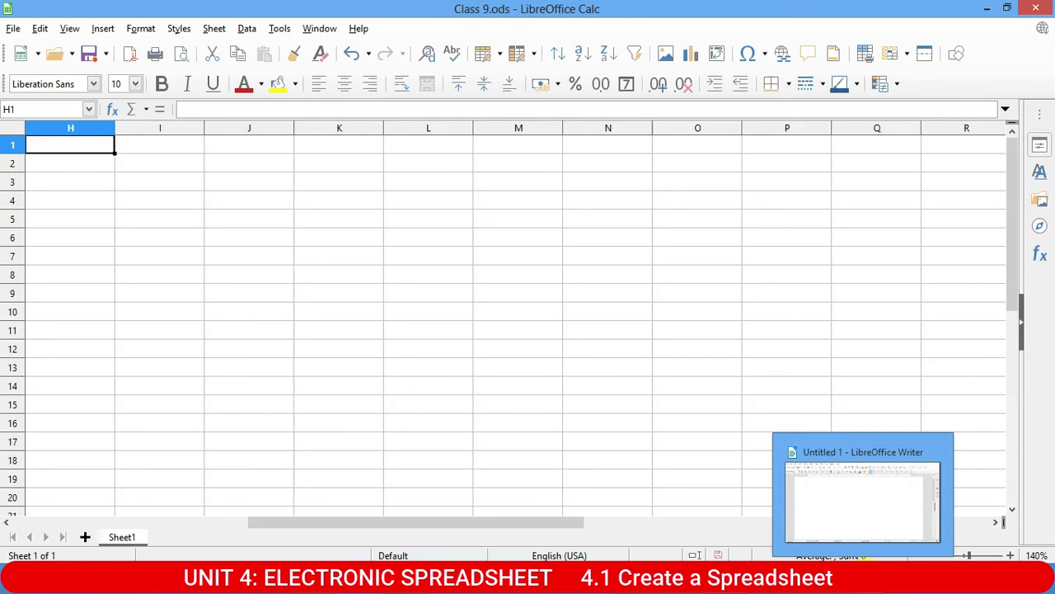
pyautogui.click(883, 473)
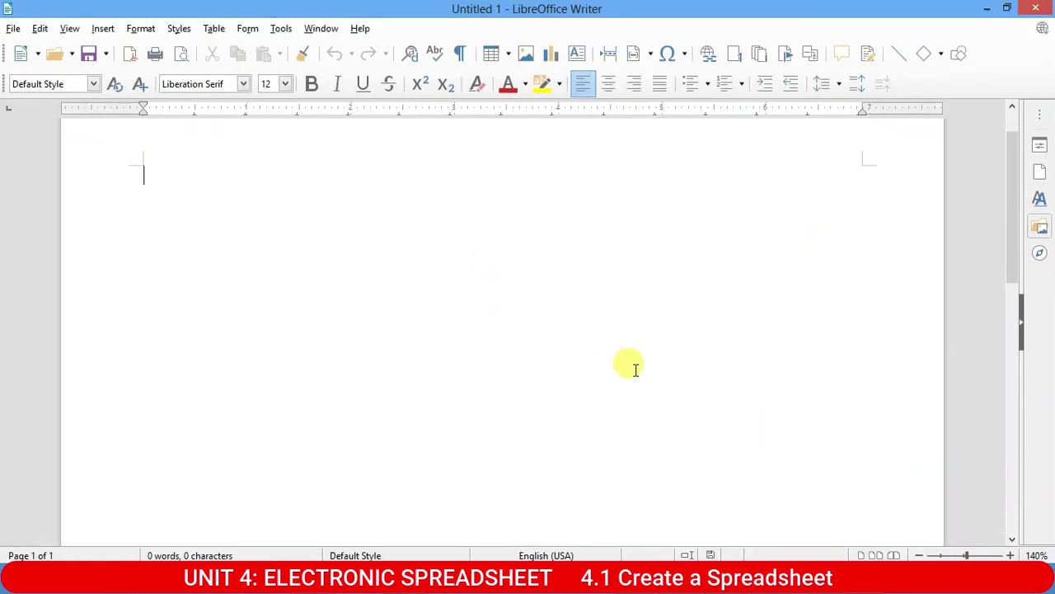
pyautogui.moveTo(771, 569)
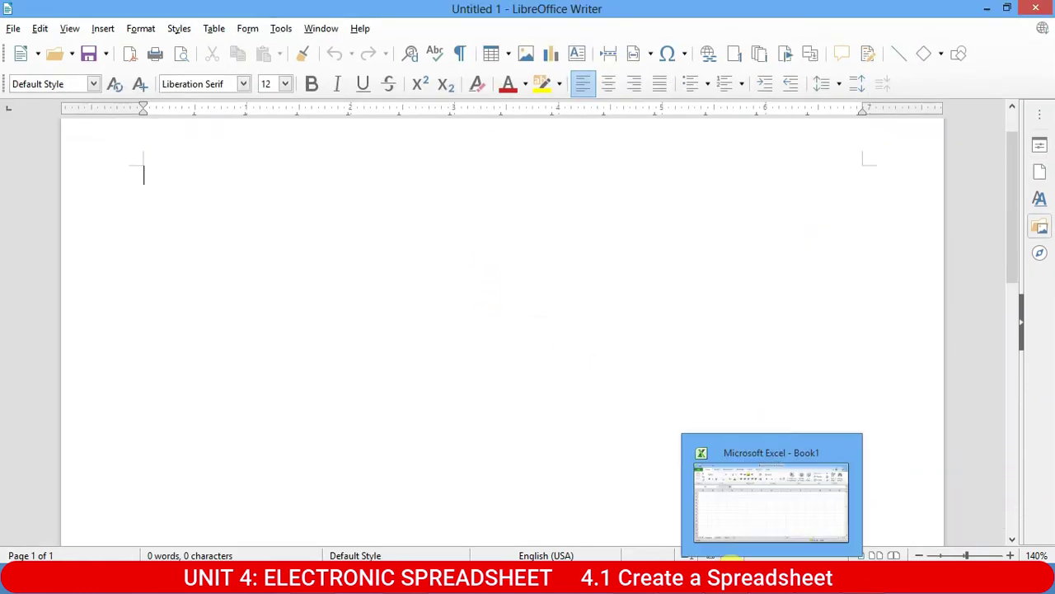
pyautogui.click(726, 471)
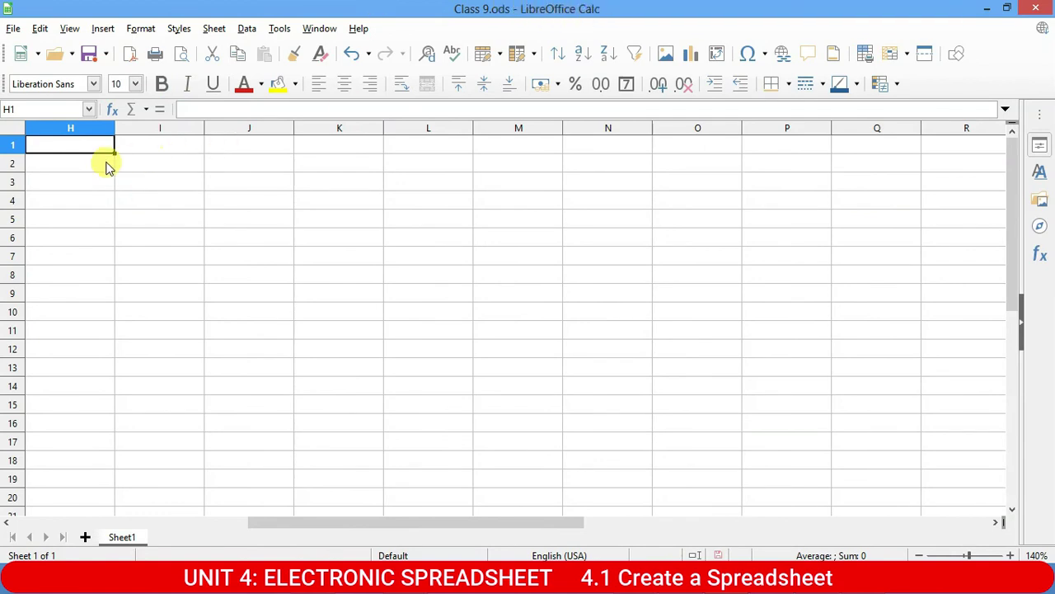
pyautogui.click(96, 161)
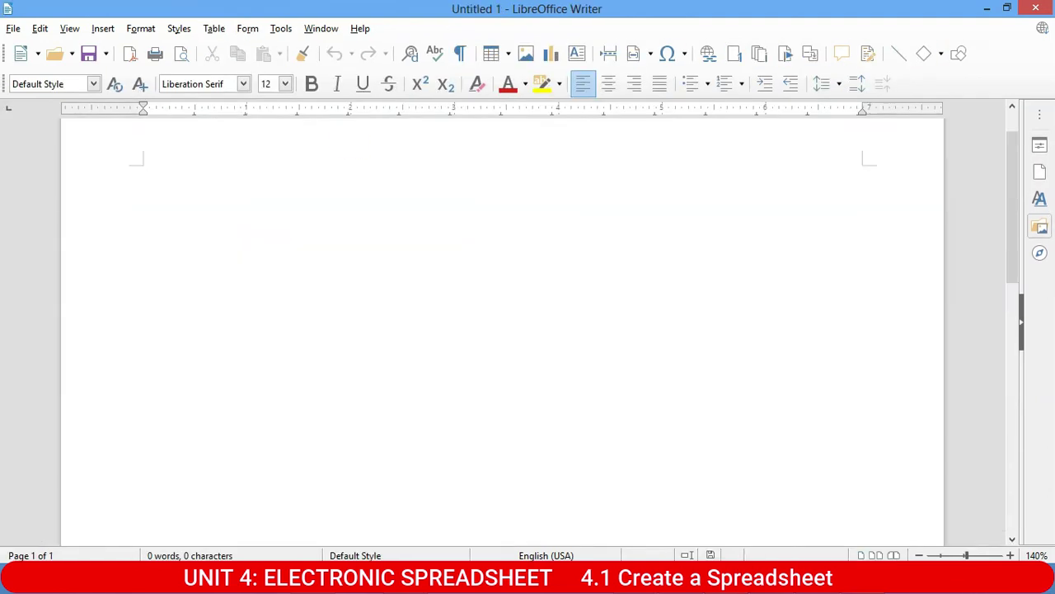
pyautogui.click(13, 28)
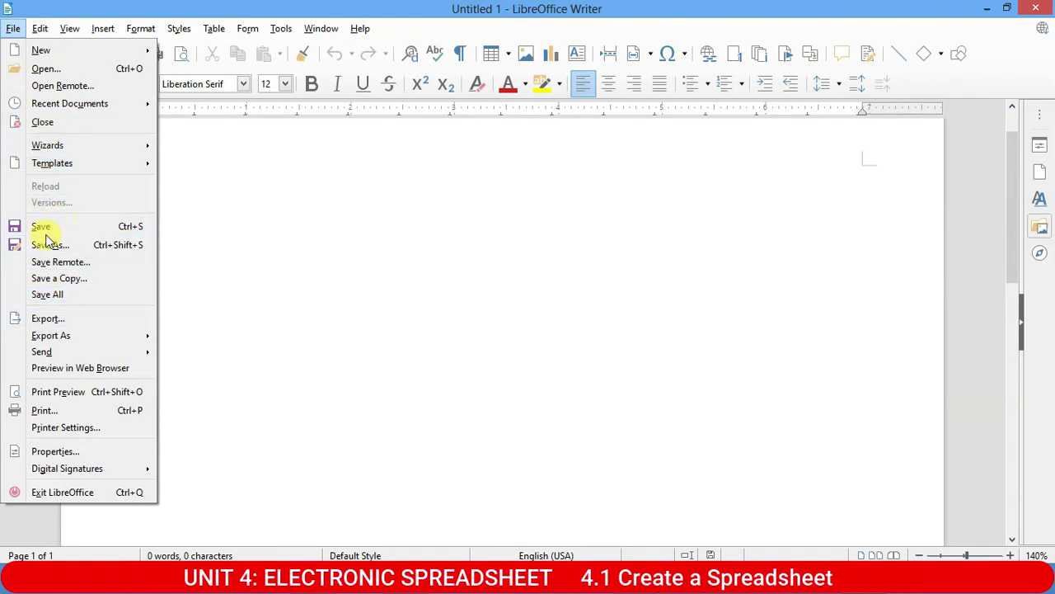
# - Save the blank Writer document to the Desktop as Class 9.odt, then restore its window
pyautogui.click(41, 226)
pyautogui.click(62, 126)
pyautogui.click(167, 304)
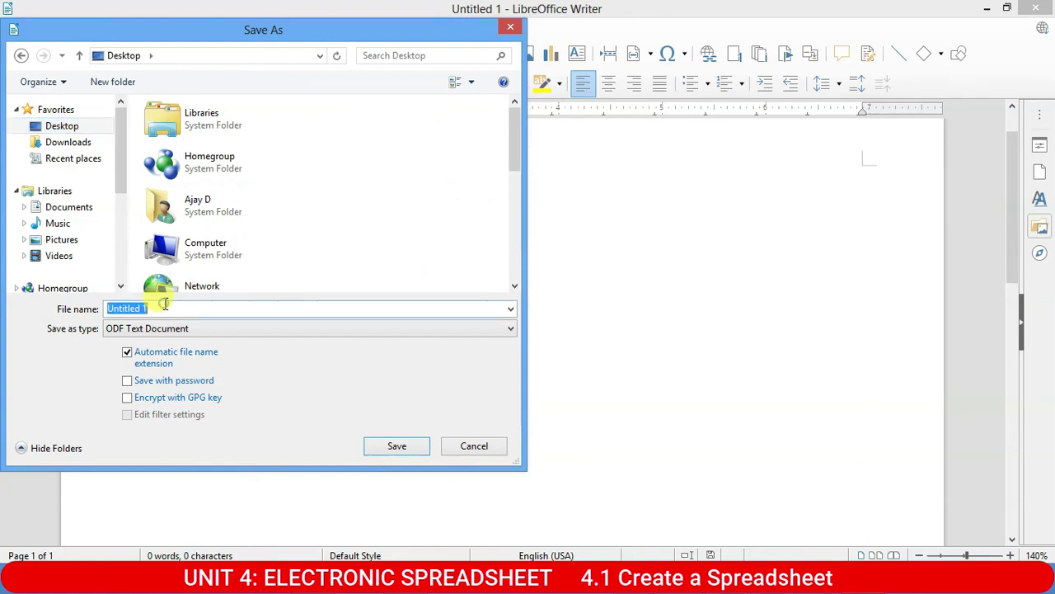
pyautogui.write('Cla')
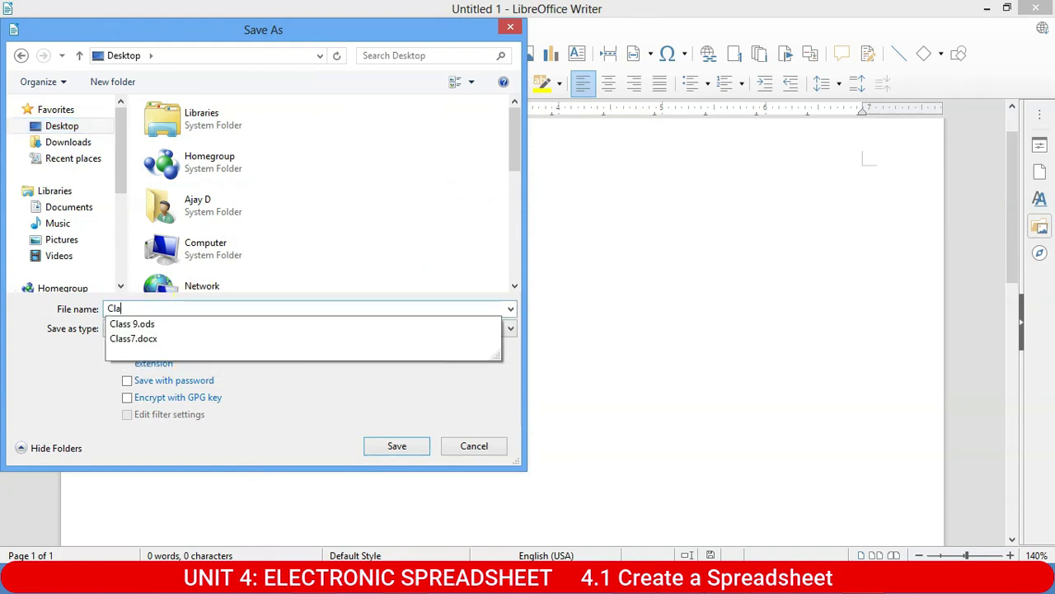
pyautogui.write('ss 9')
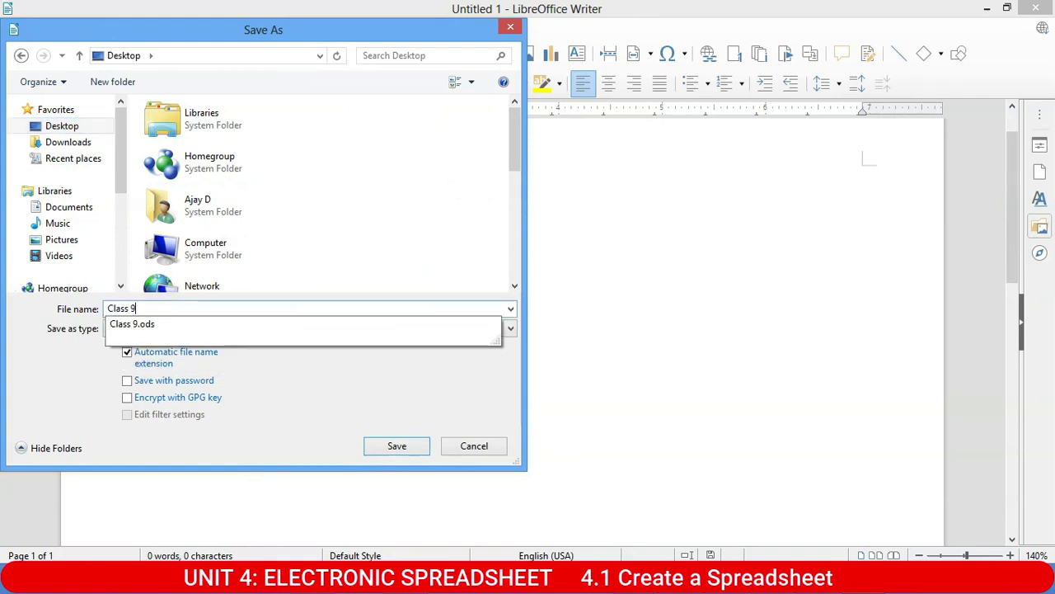
pyautogui.press('Return')
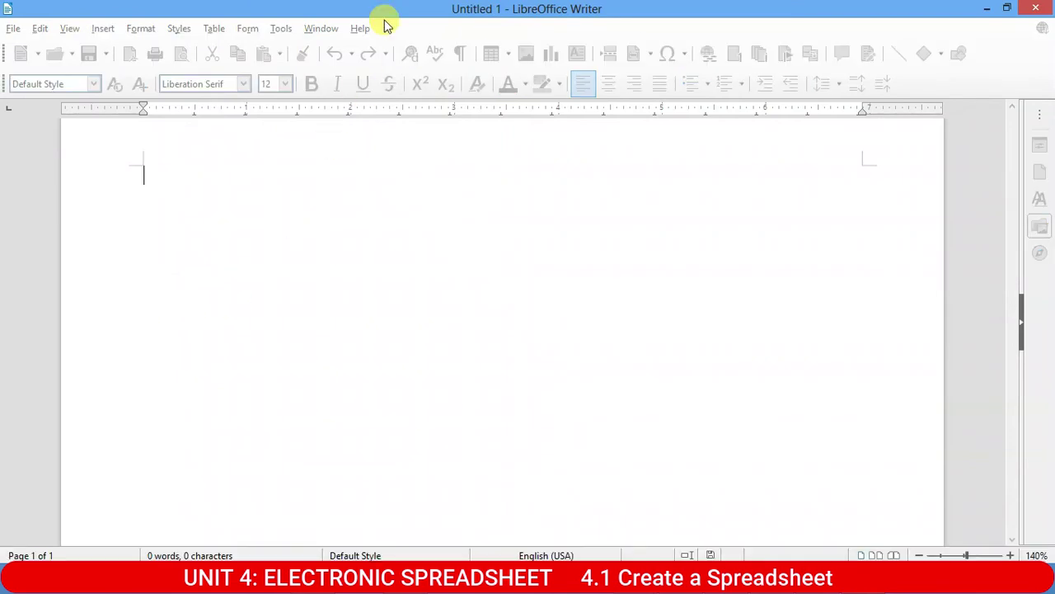
pyautogui.moveTo(517, 12); pyautogui.dragTo(466, 91)
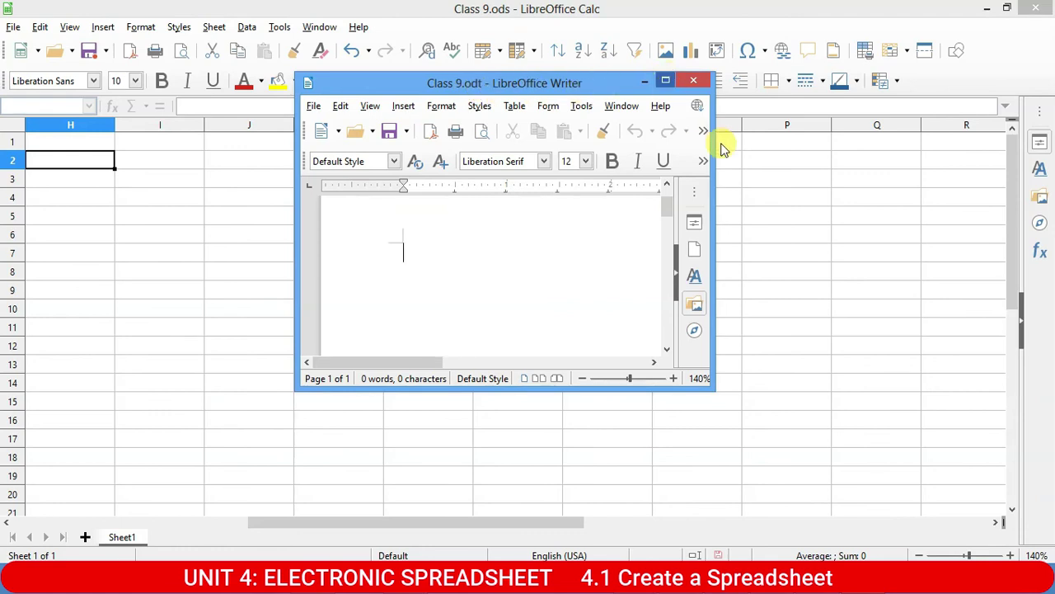
# - Resize the Class 9.odt Writer window to full screen width and dock it in the top half above the Calc sheet
pyautogui.moveTo(711, 149); pyautogui.dragTo(1052, 149)
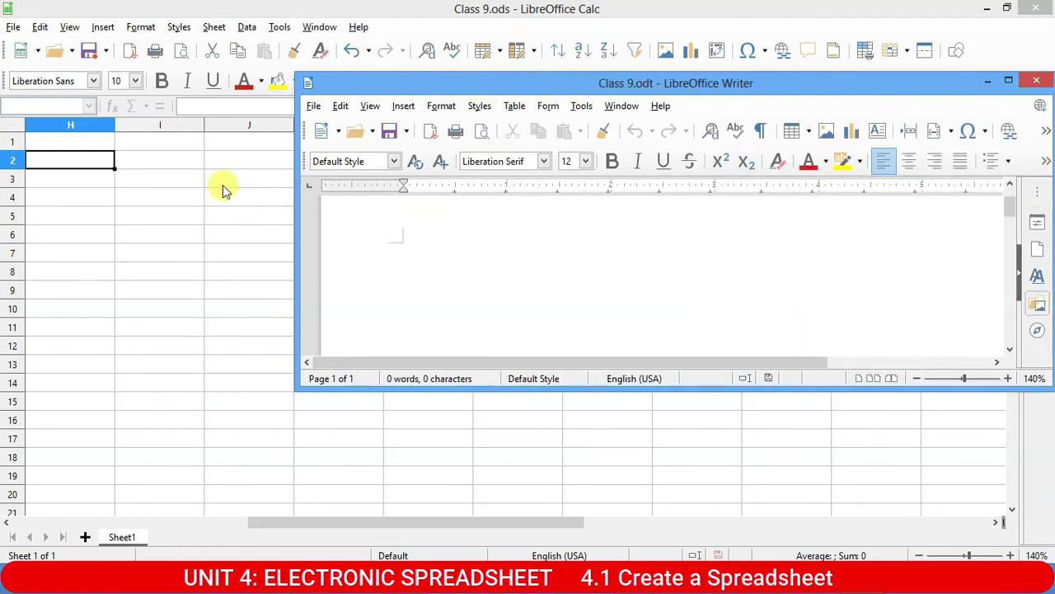
pyautogui.moveTo(295, 220); pyautogui.dragTo(1, 220)
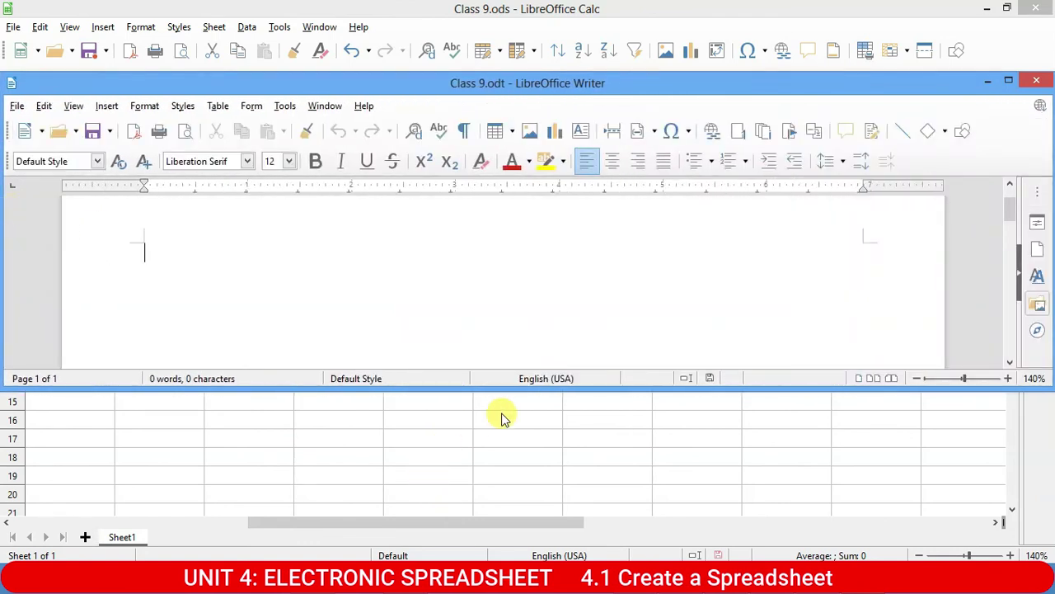
pyautogui.moveTo(542, 390); pyautogui.dragTo(540, 576)
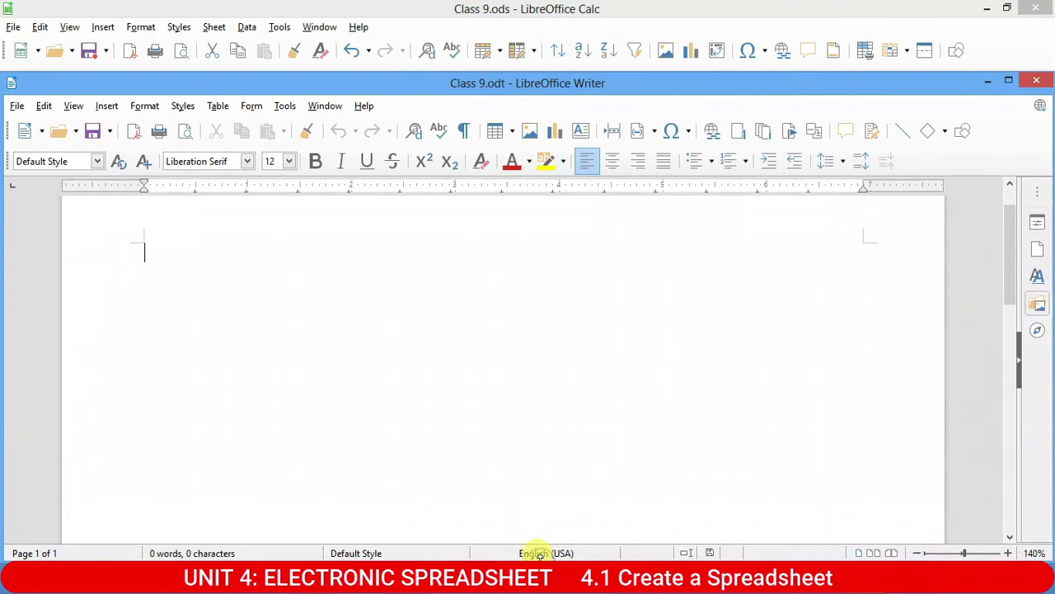
pyautogui.moveTo(653, 12); pyautogui.dragTo(651, 64)
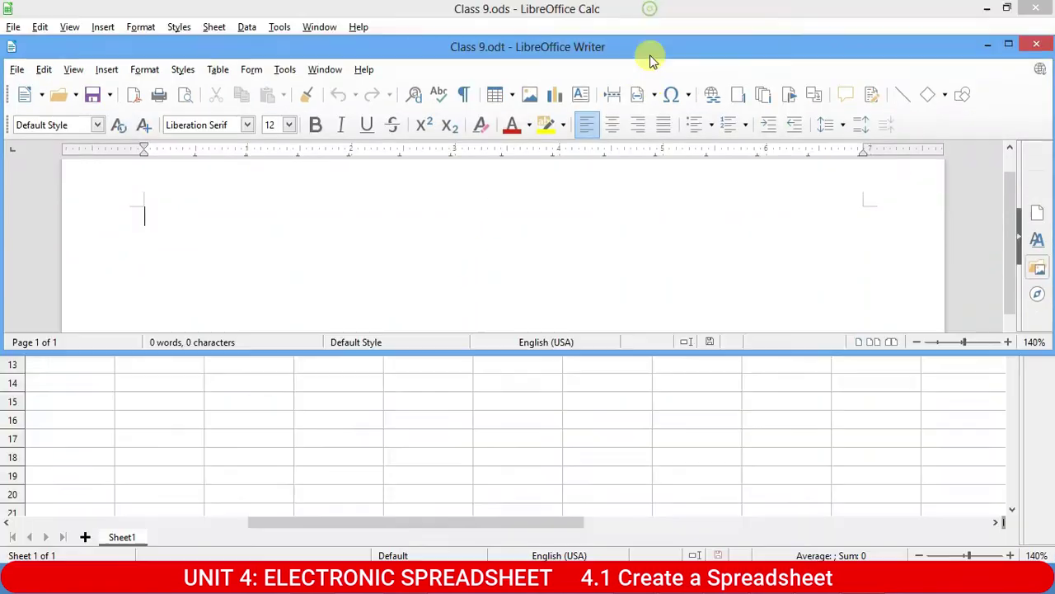
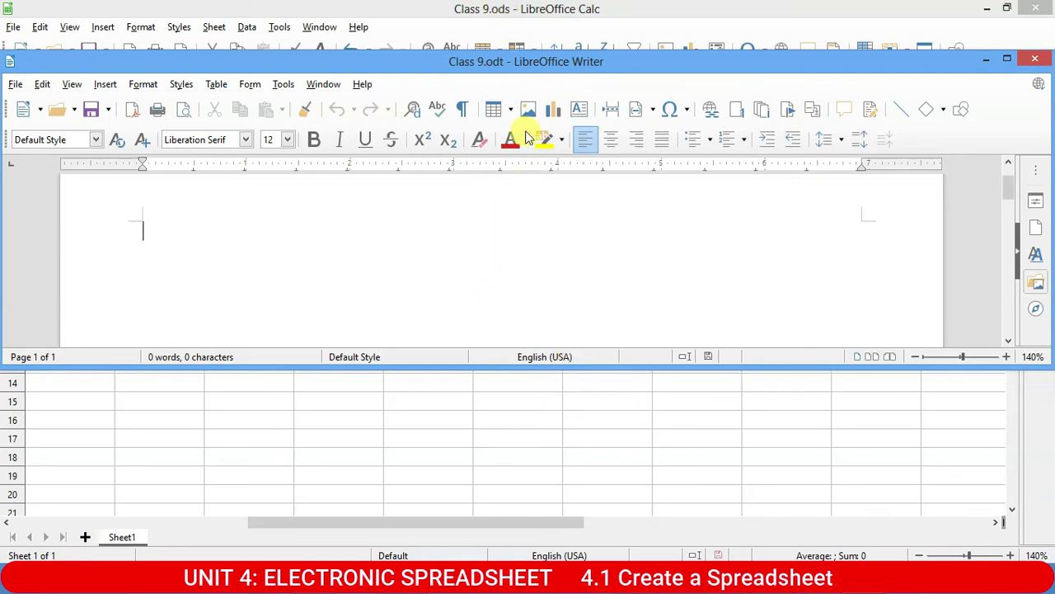
# - Close the blank Writer document, then select whole columns H and I
pyautogui.click(1033, 59)
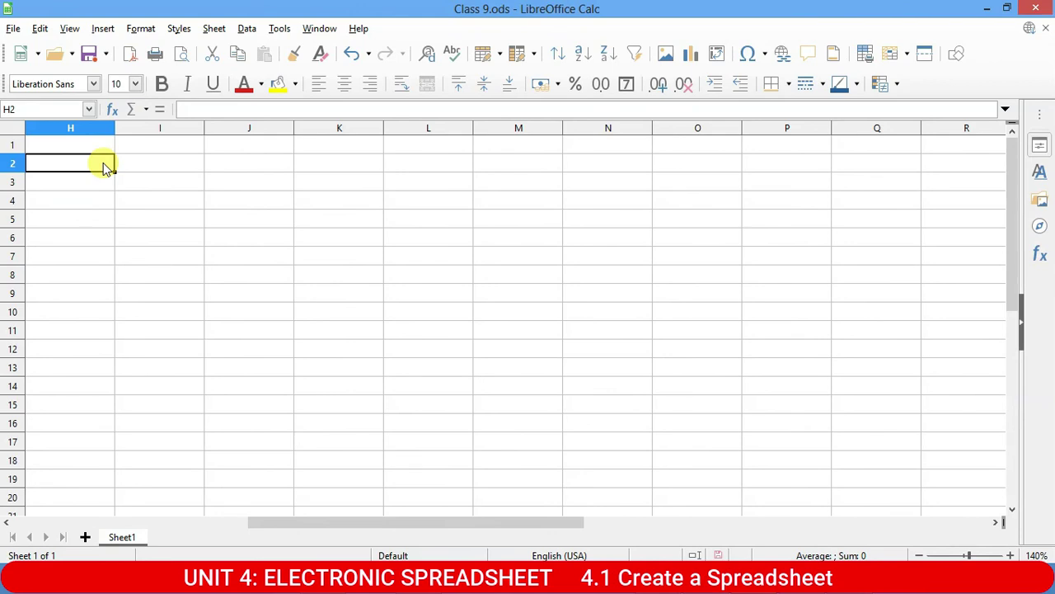
pyautogui.click(74, 128)
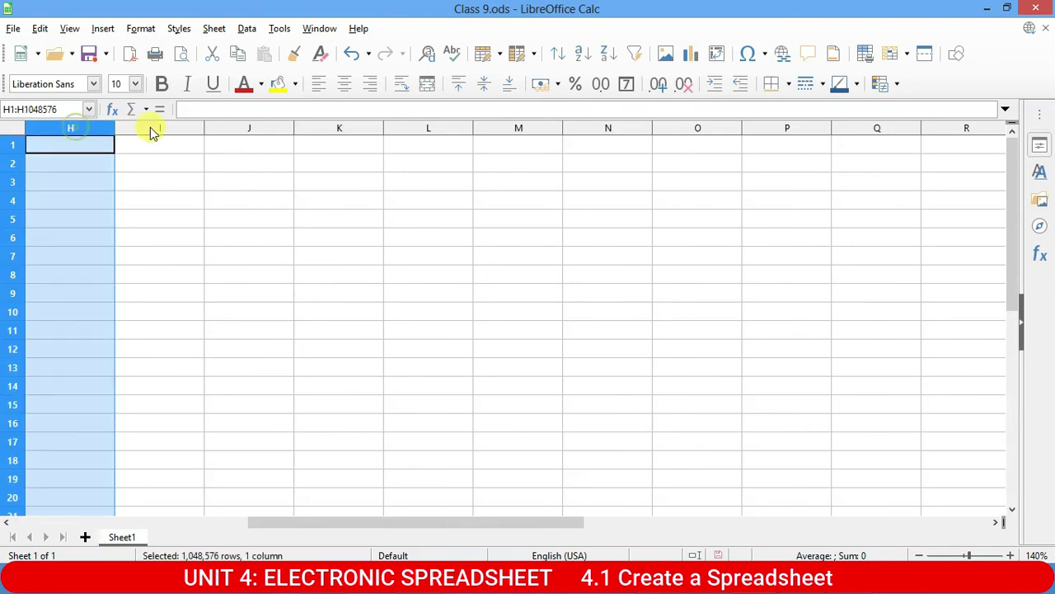
pyautogui.click(157, 128)
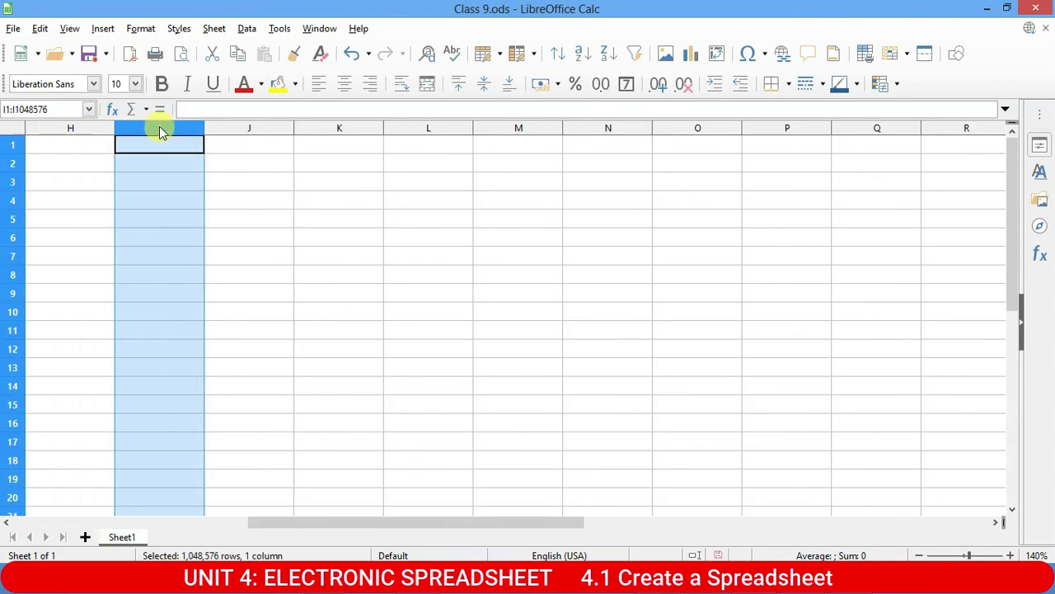
# - Select row 3, then the range H1:M9, then every cell in the sheet
pyautogui.click(12, 181)
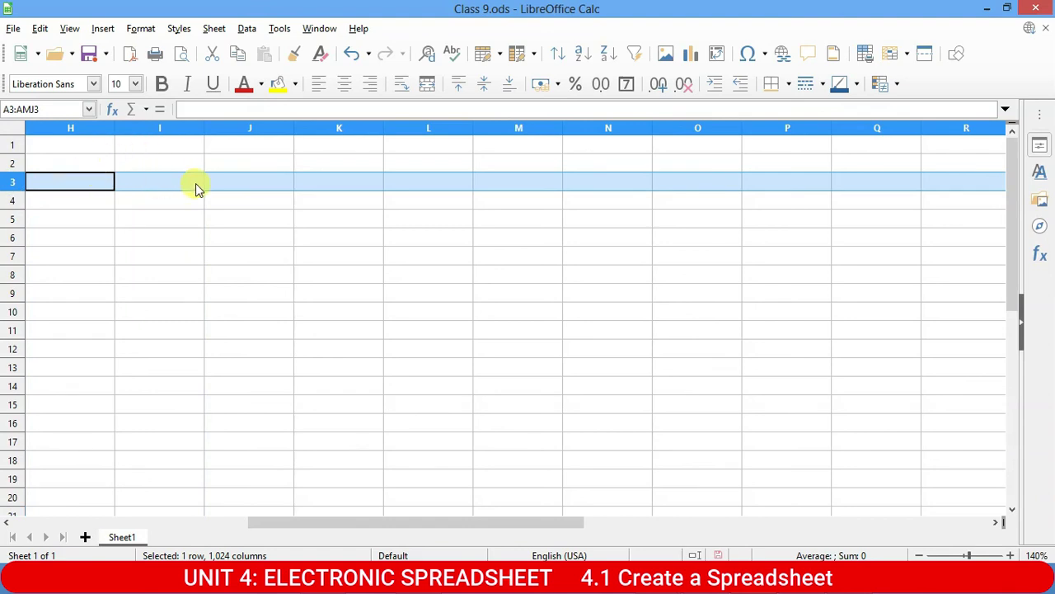
pyautogui.moveTo(77, 141); pyautogui.dragTo(519, 290)
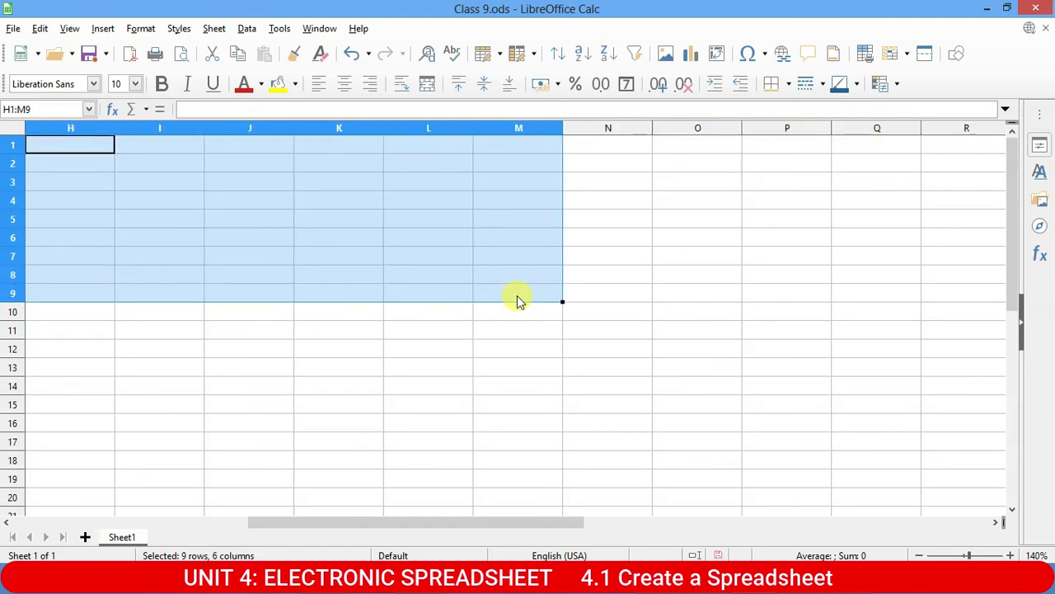
pyautogui.hotkey('ctrl', 'a')
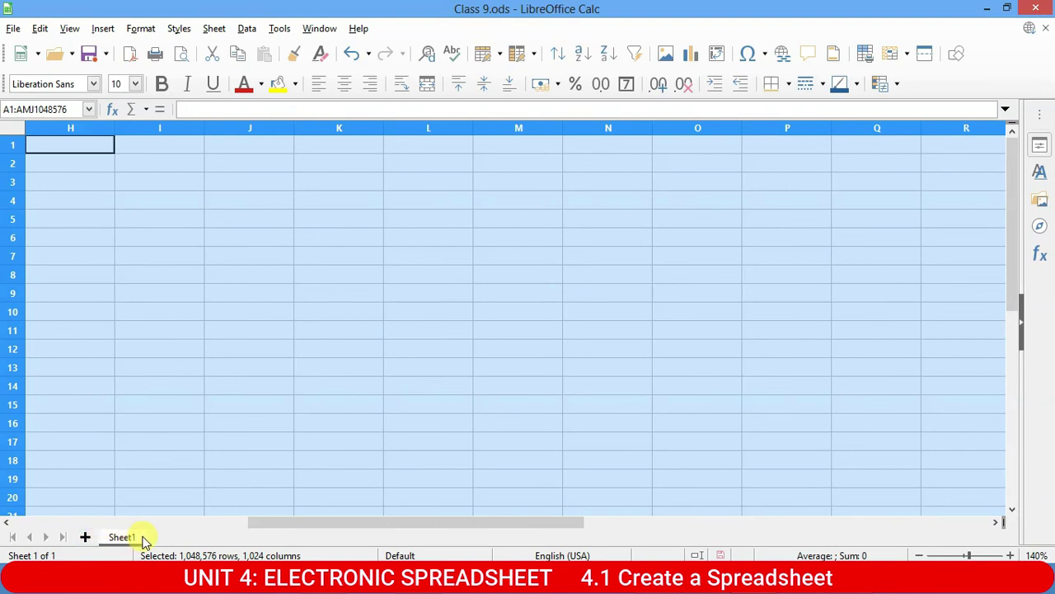
# - Insert Sheet2 and Sheet3, then switch between Sheet1, Sheet2 and Sheet3
pyautogui.click(85, 537)
pyautogui.click(85, 537)
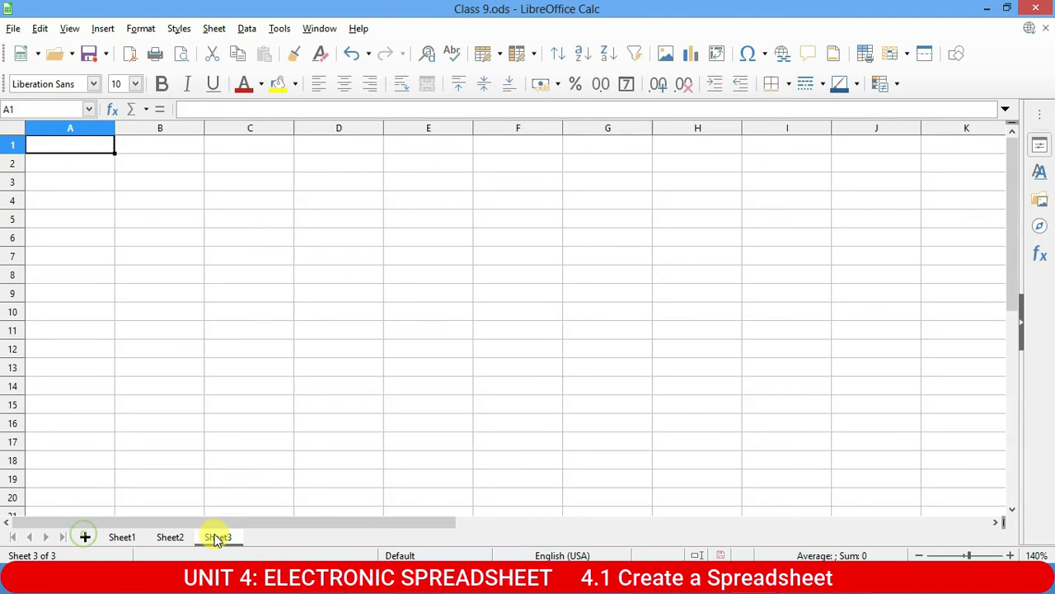
pyautogui.click(170, 537)
pyautogui.click(111, 538)
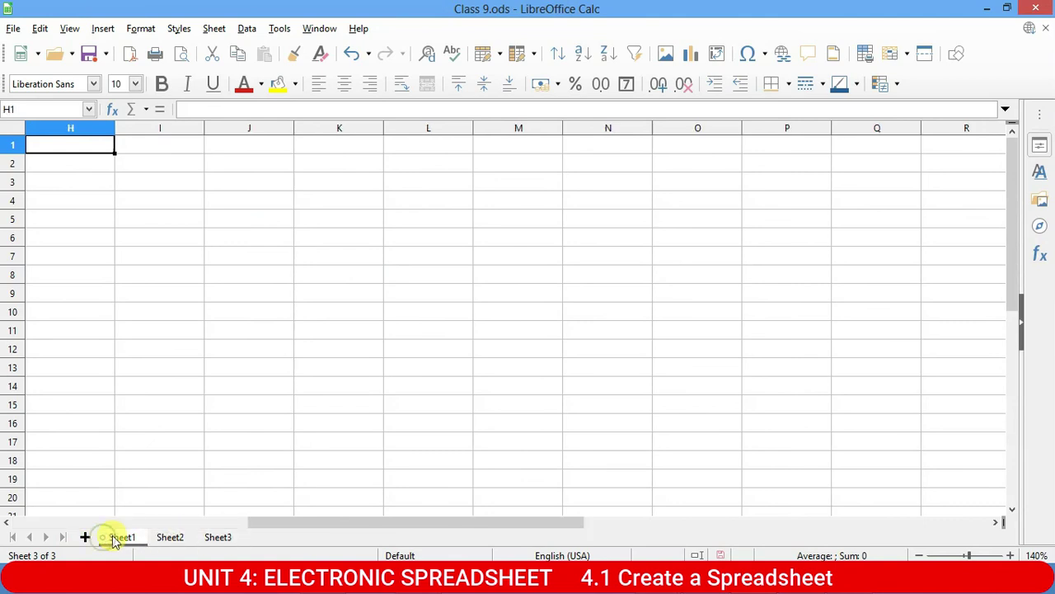
pyautogui.click(173, 540)
pyautogui.click(224, 537)
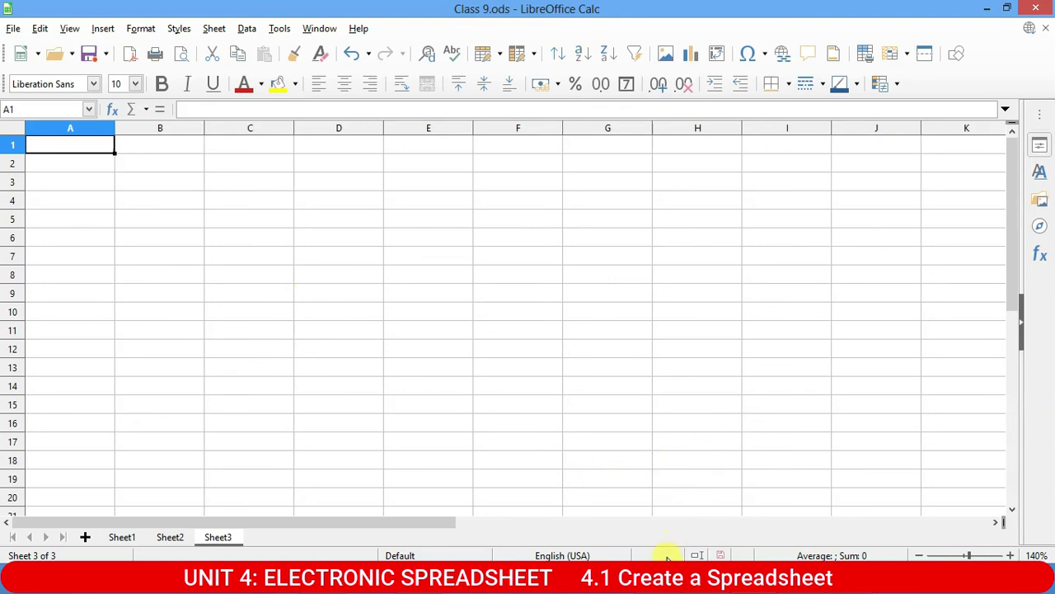
pyautogui.moveTo(660, 581)
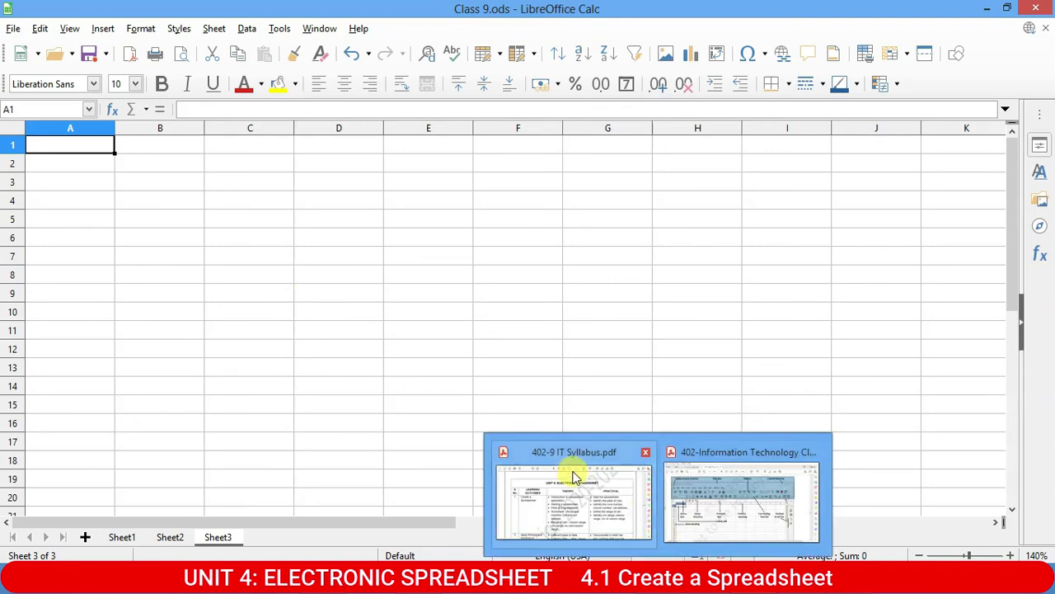
# - Bring the Information Technology textbook PDF forward and scroll to page 113
pyautogui.click(767, 501)
pyautogui.scroll(-10, 383, 351)
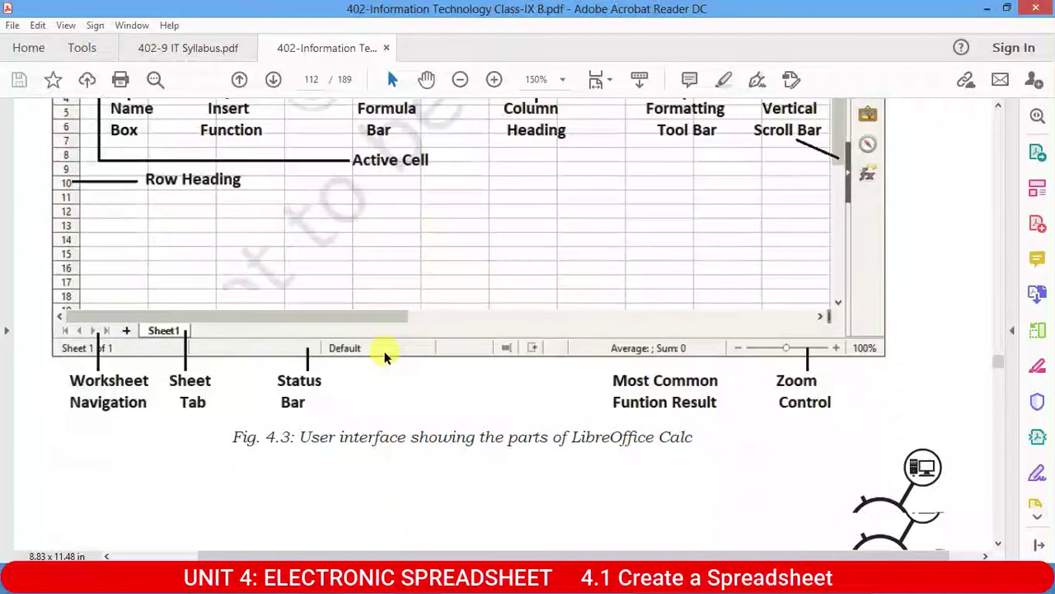
pyautogui.scroll(-10, 383, 351)
pyautogui.scroll(5, 388, 338)
pyautogui.scroll(5, 479, 278)
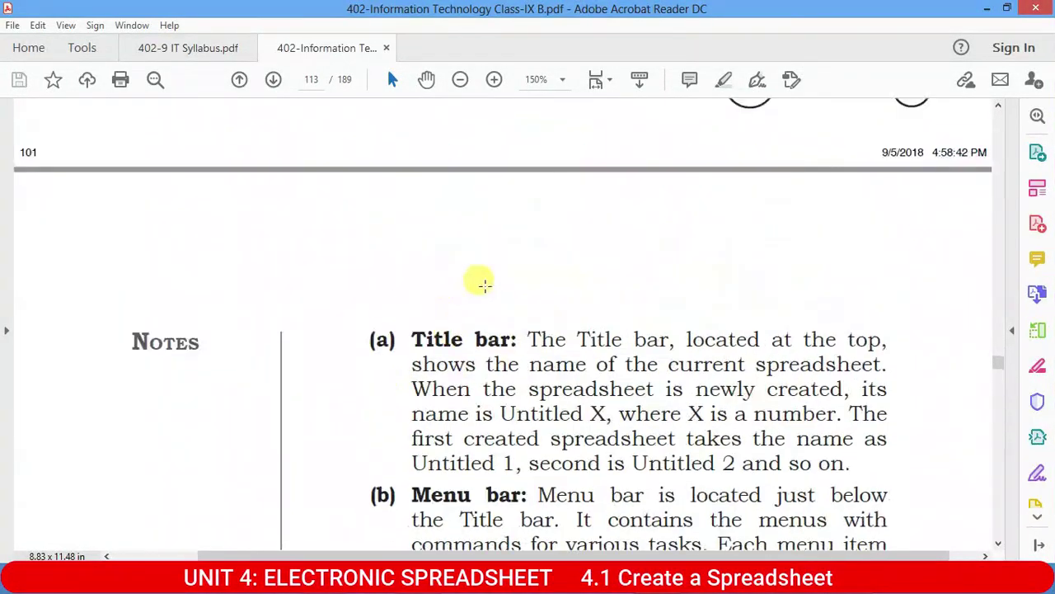
pyautogui.scroll(-4, 501, 308)
pyautogui.scroll(-3, 445, 280)
pyautogui.scroll(-2, 445, 278)
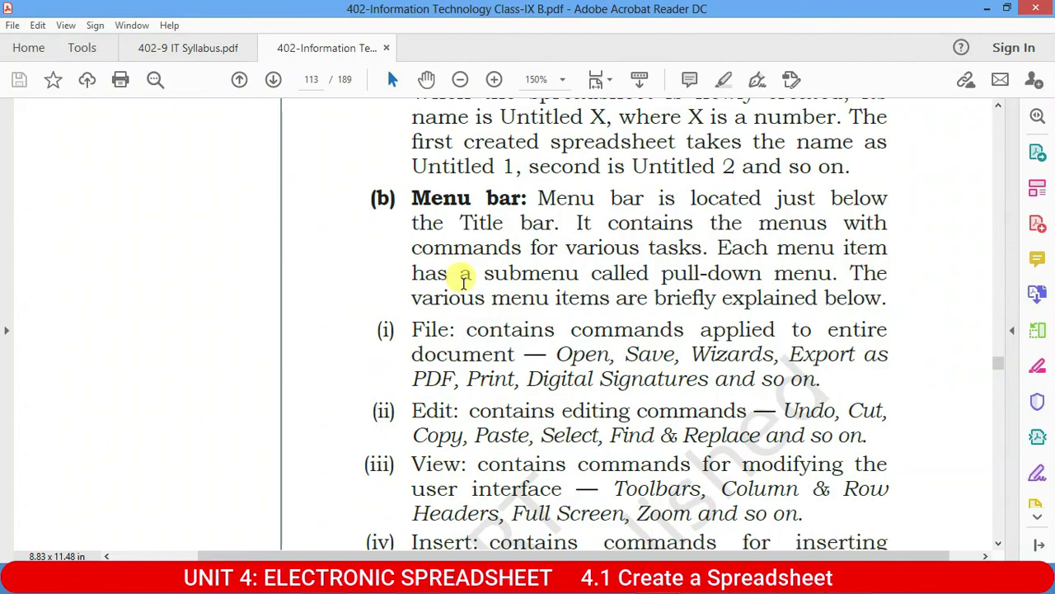
pyautogui.scroll(5, 465, 267)
pyautogui.scroll(2, 471, 292)
pyautogui.scroll(-4, 483, 266)
pyautogui.scroll(-3, 482, 316)
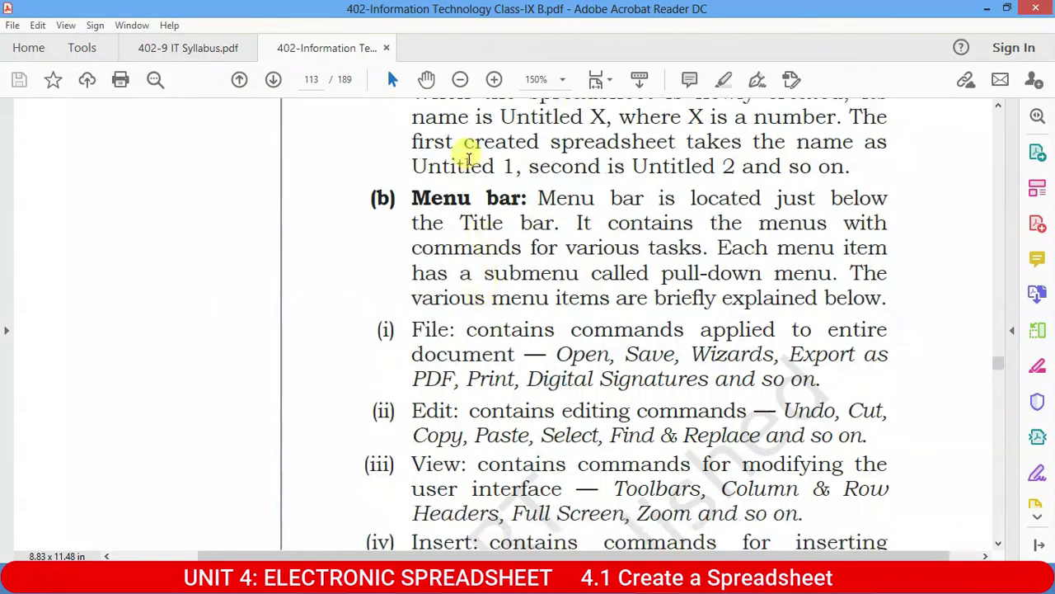
# - Highlight the Title bar and Menu bar paragraphs on page 113 while reading them
pyautogui.moveTo(413, 198); pyautogui.dragTo(601, 196)
pyautogui.scroll(4, 354, 165)
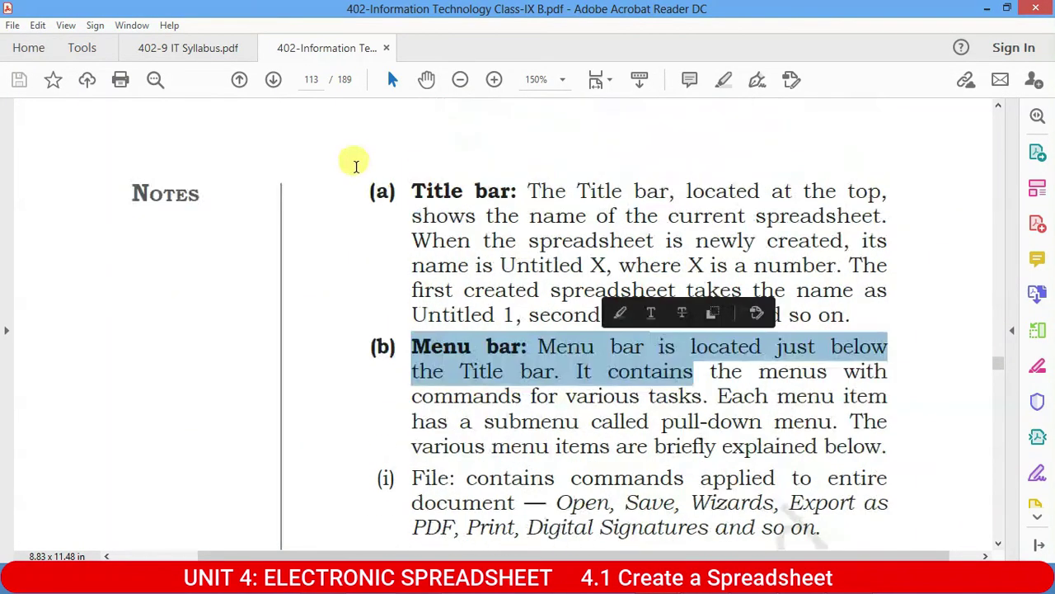
pyautogui.scroll(2, 420, 242)
pyautogui.moveTo(413, 261)
pyautogui.mouseDown()
pyautogui.moveTo(788, 324)
pyautogui.moveTo(869, 384)
pyautogui.mouseUp()
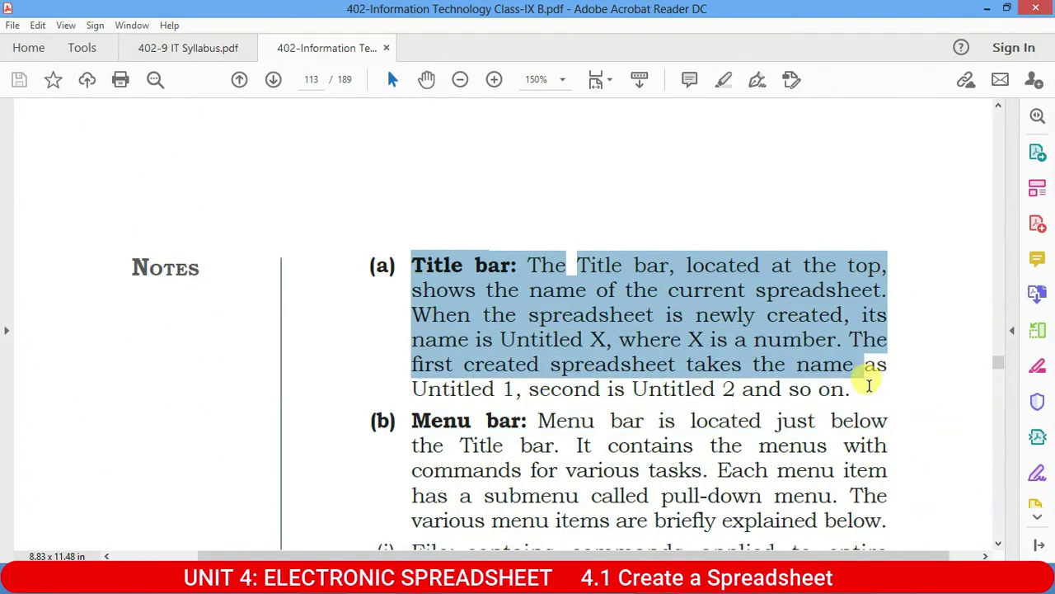
pyautogui.moveTo(869, 385); pyautogui.dragTo(846, 398)
# - Highlight the Menu bar list item descriptions
pyautogui.scroll(-3, 454, 413)
pyautogui.moveTo(412, 235)
pyautogui.mouseDown()
pyautogui.moveTo(745, 338)
pyautogui.moveTo(866, 551)
pyautogui.moveTo(674, 405)
pyautogui.mouseUp()
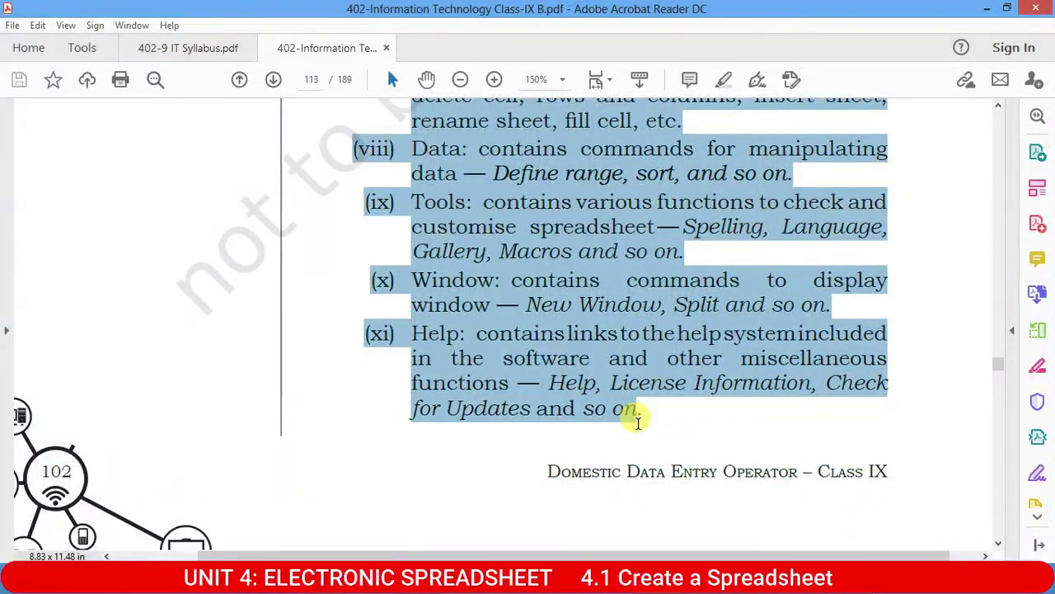
pyautogui.moveTo(674, 405); pyautogui.dragTo(641, 412)
# - Move on to page 114 and highlight the Toolbars section text
pyautogui.scroll(-3, 350, 301)
pyautogui.scroll(-5, 350, 301)
pyautogui.scroll(3, 207, 172)
pyautogui.scroll(-2, 220, 338)
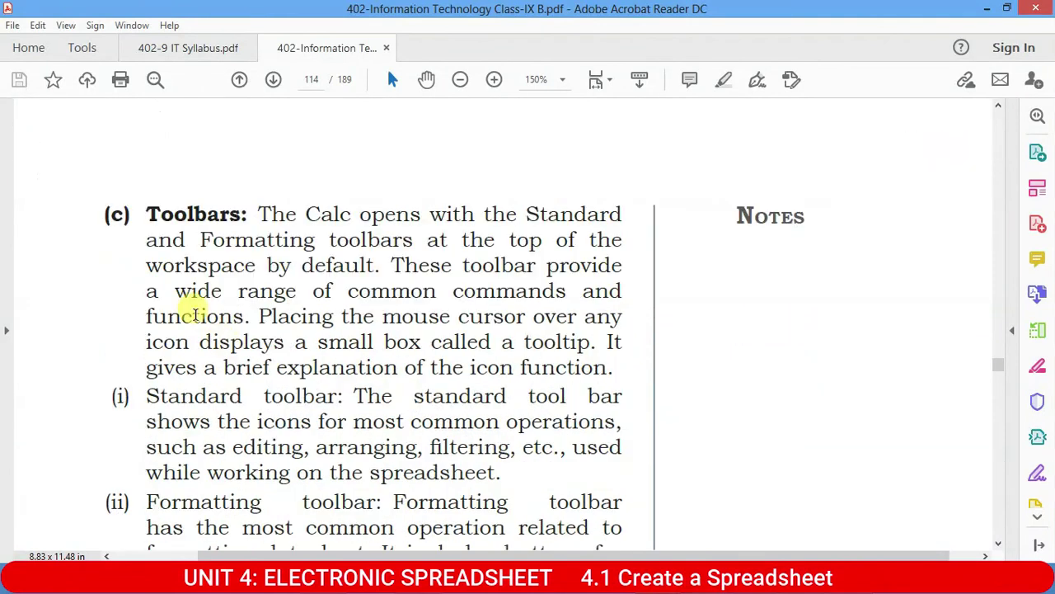
pyautogui.moveTo(147, 215); pyautogui.dragTo(495, 470)
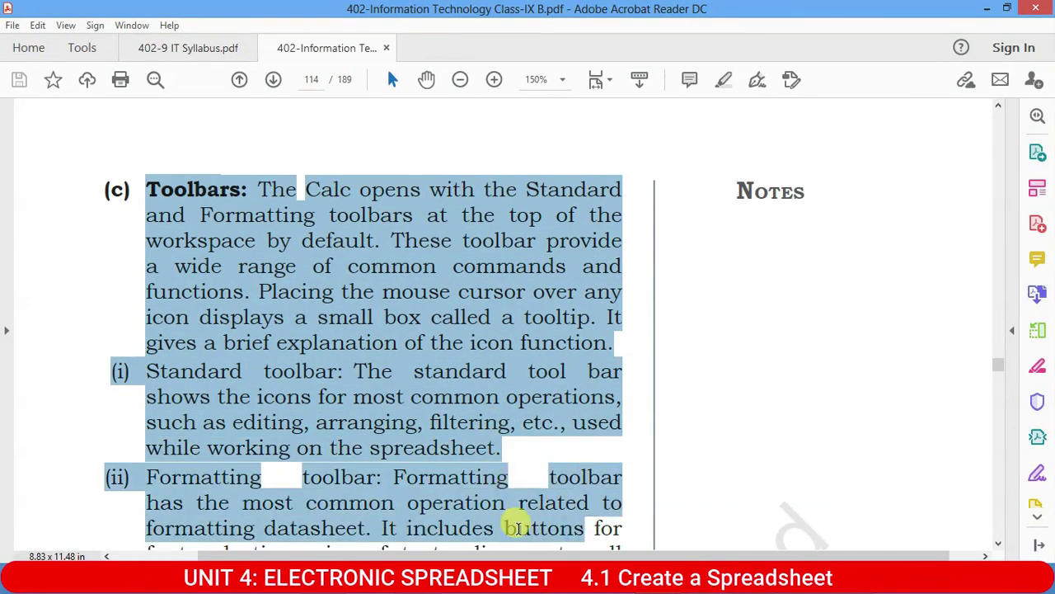
pyautogui.moveTo(494, 470); pyautogui.dragTo(500, 404)
pyautogui.scroll(-3, 505, 395)
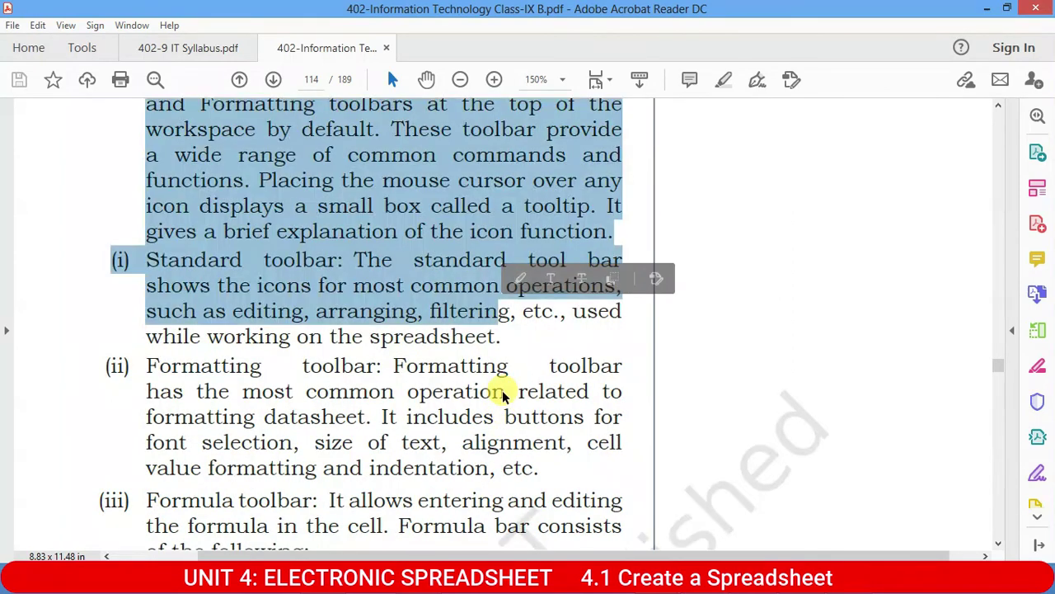